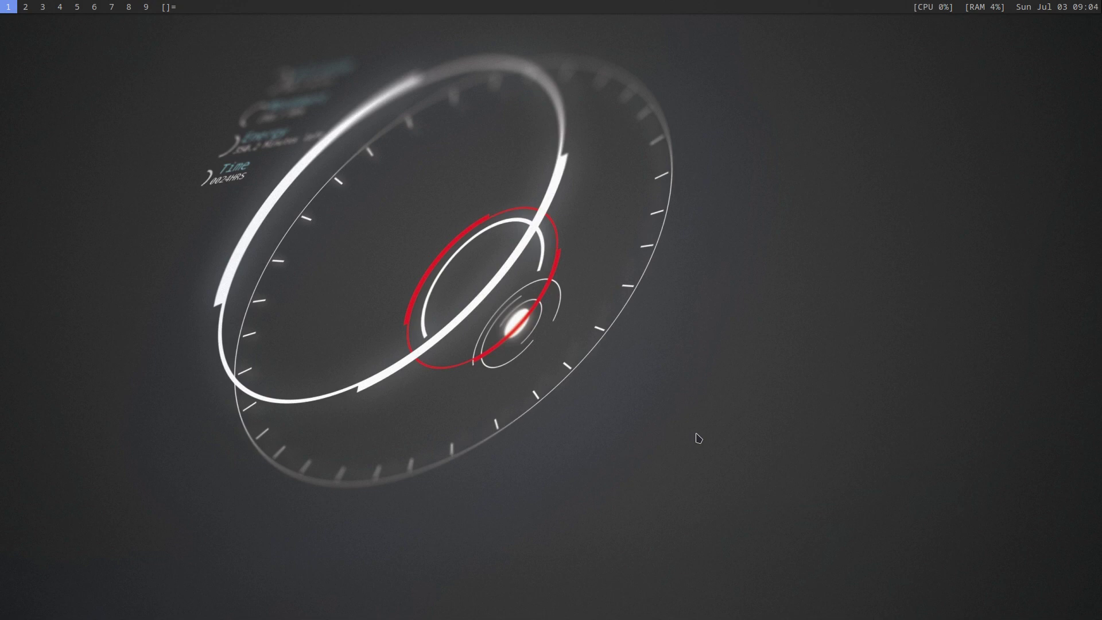
# - Open an Alacritty terminal showing system info, then bring up the ArchLinux Logout power options
pyautogui.press('super+Return')
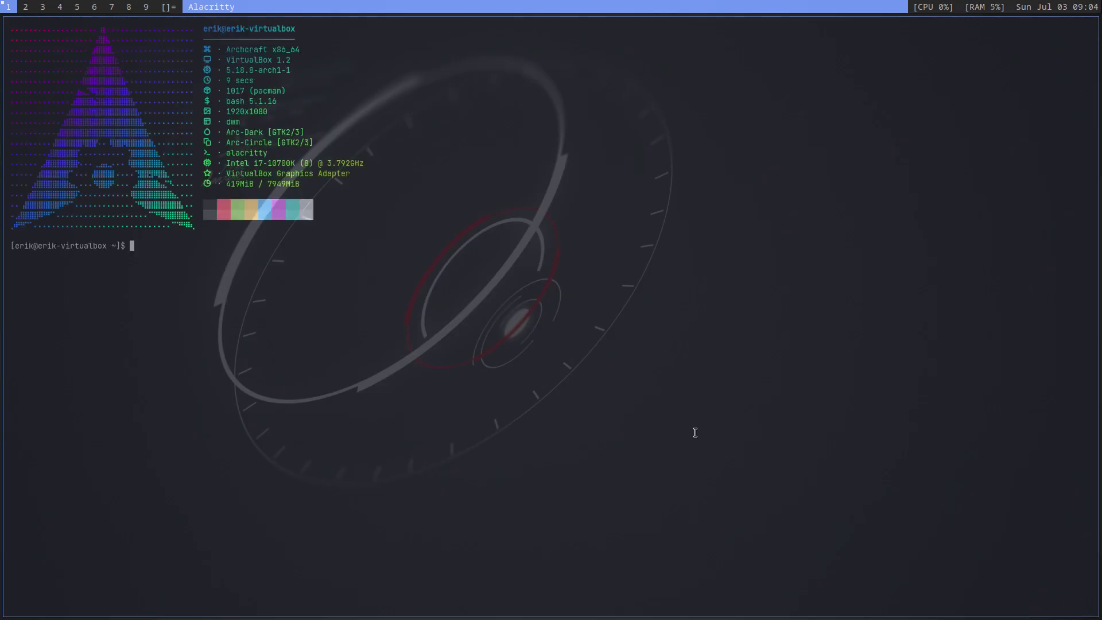
pyautogui.press('super+x')
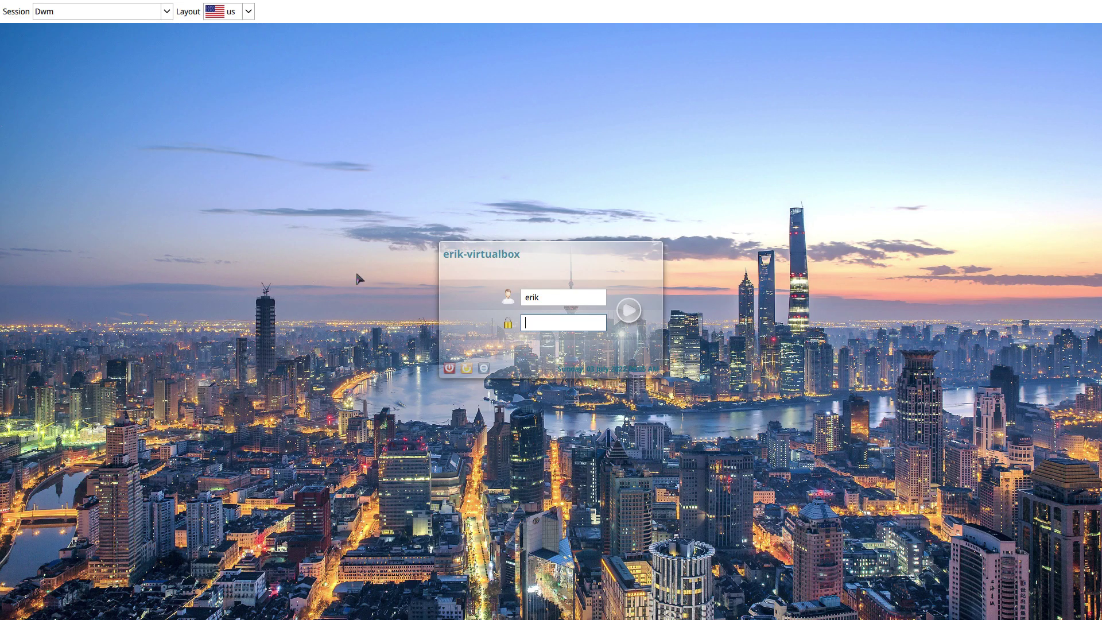
# - Choose the Openbox session on the SDDM login screen and log in with the account password
pyautogui.click(161, 16)
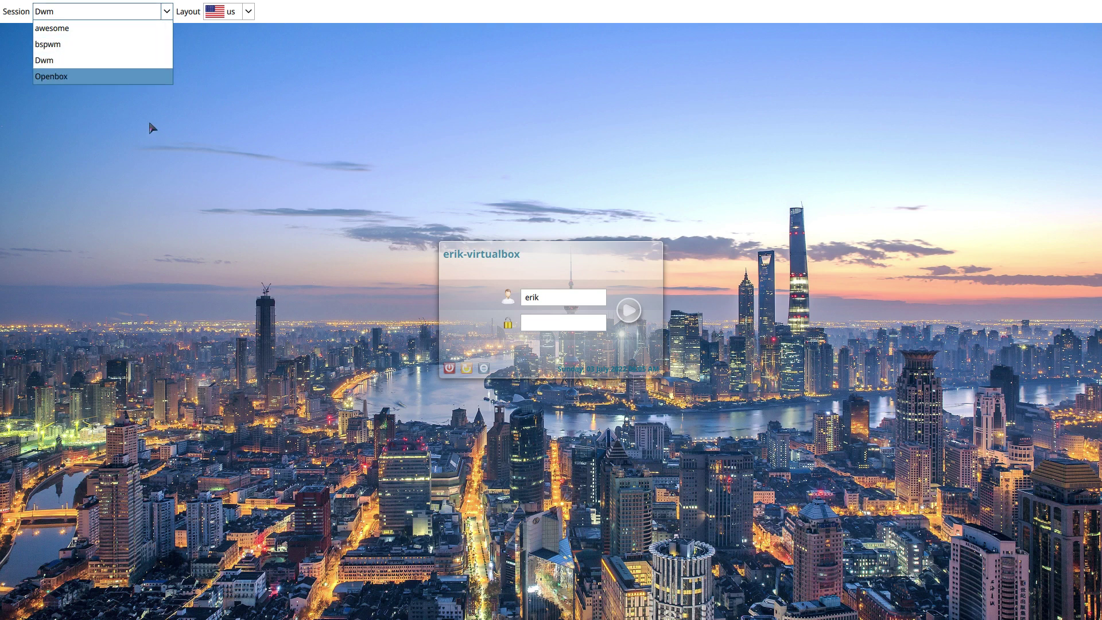
pyautogui.click(87, 78)
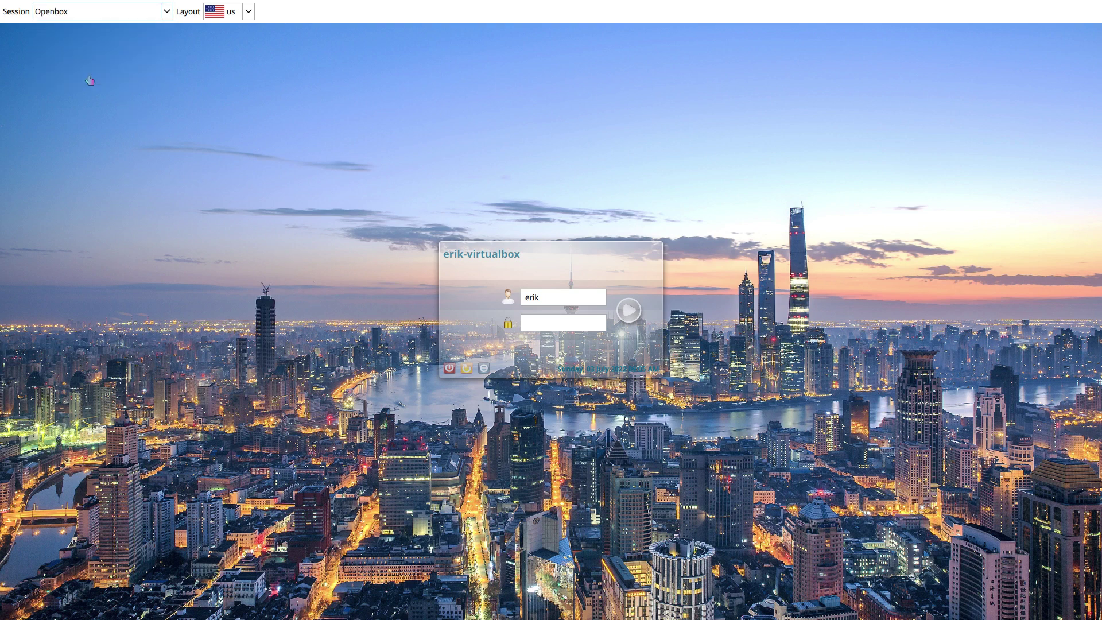
pyautogui.click(544, 317)
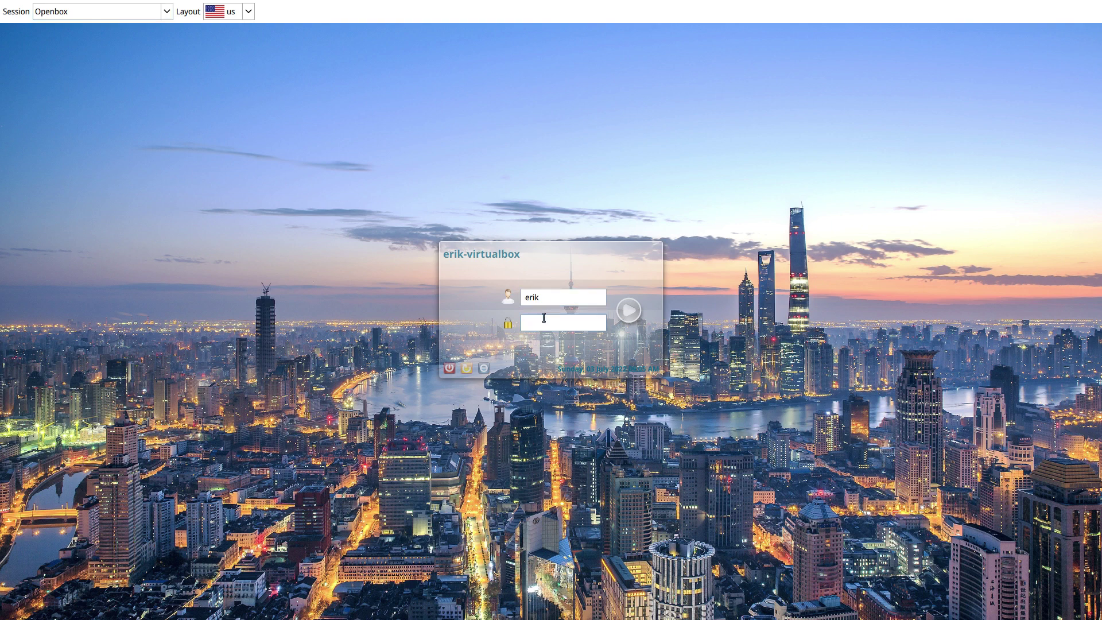
pyautogui.write('****')
pyautogui.press('Return')
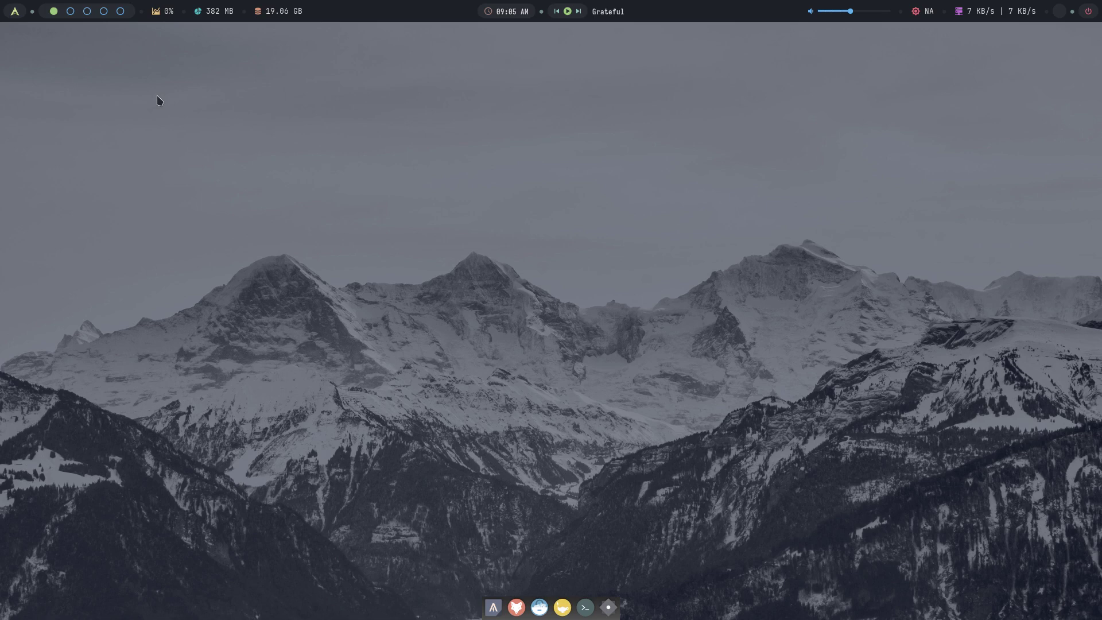
# - Launch Adblock from the desktop menu's Applications > Settings and authorise it with the administrator password
pyautogui.rightClick(254, 110)
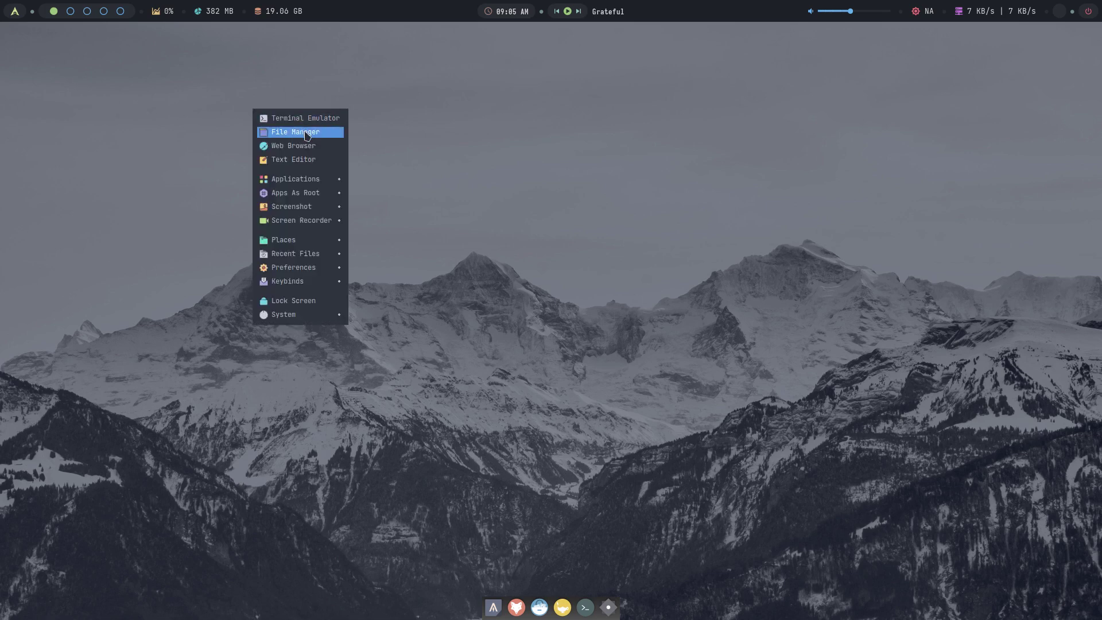
pyautogui.moveTo(338, 180)
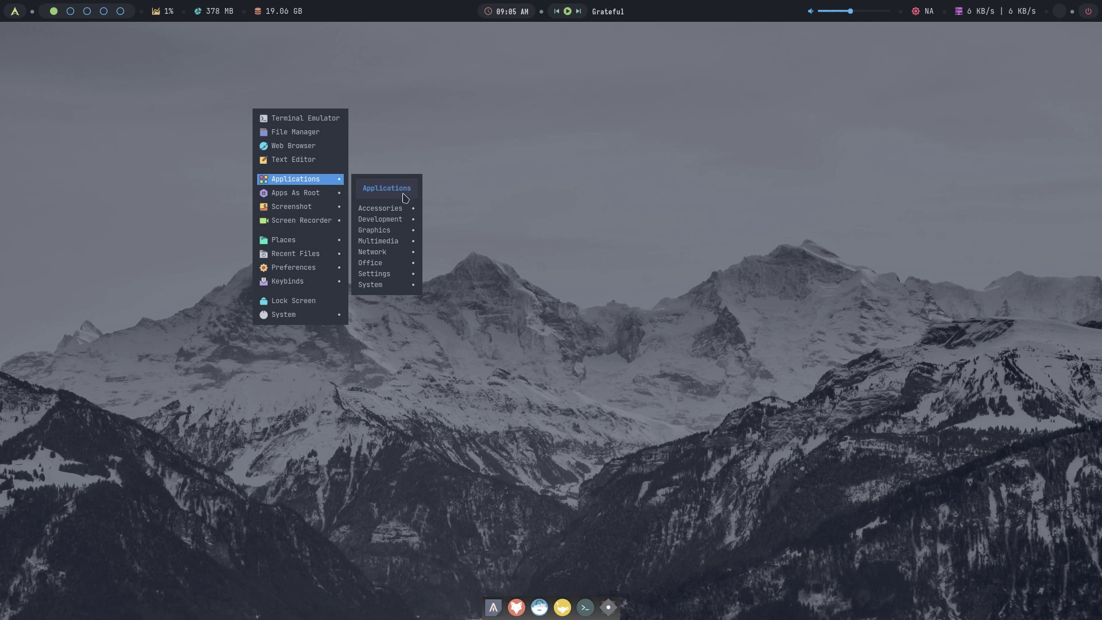
pyautogui.moveTo(412, 216)
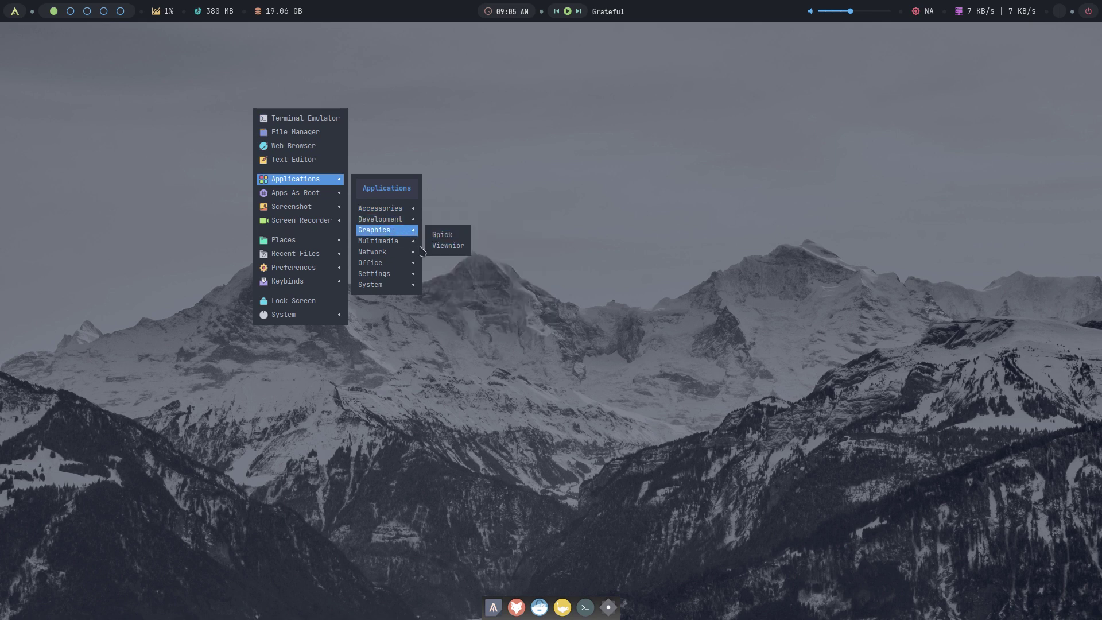
pyautogui.moveTo(381, 244)
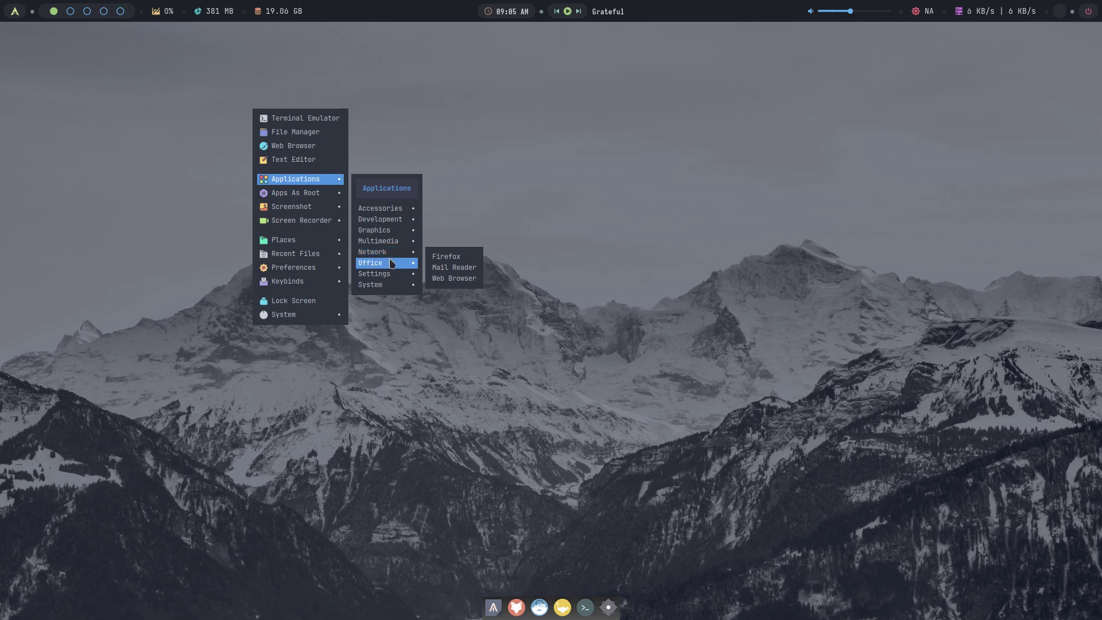
pyautogui.moveTo(395, 276)
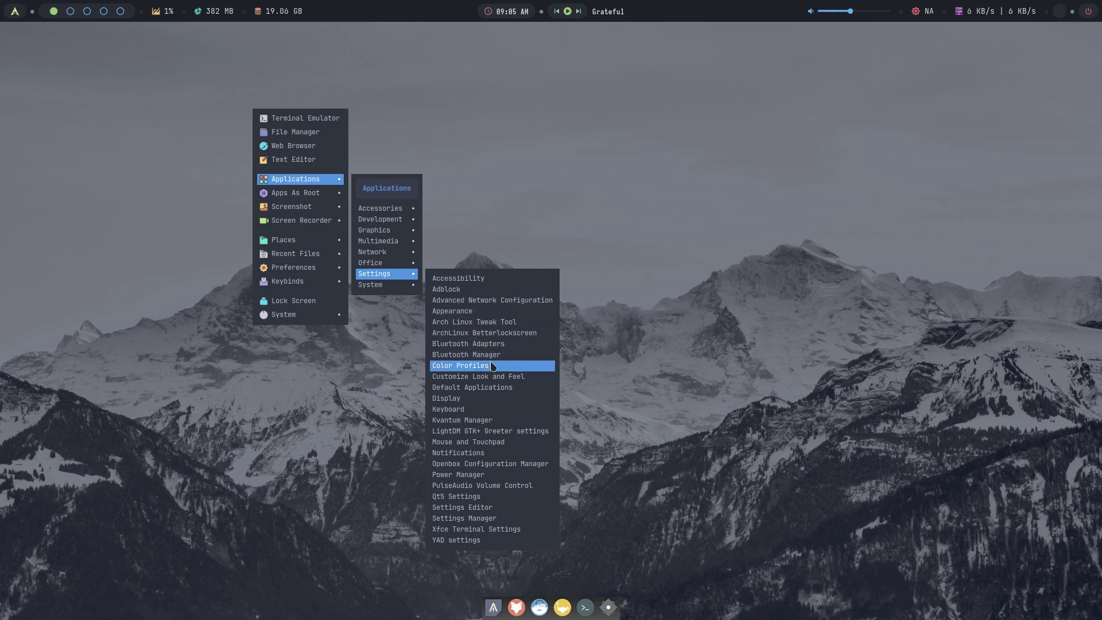
pyautogui.click(469, 290)
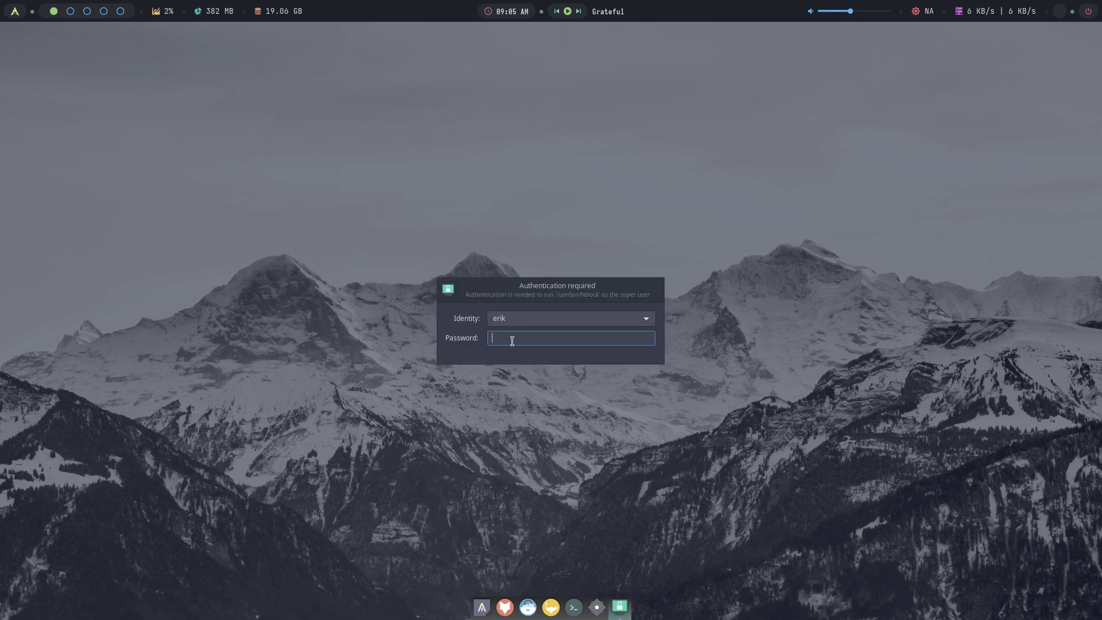
pyautogui.press('Return')
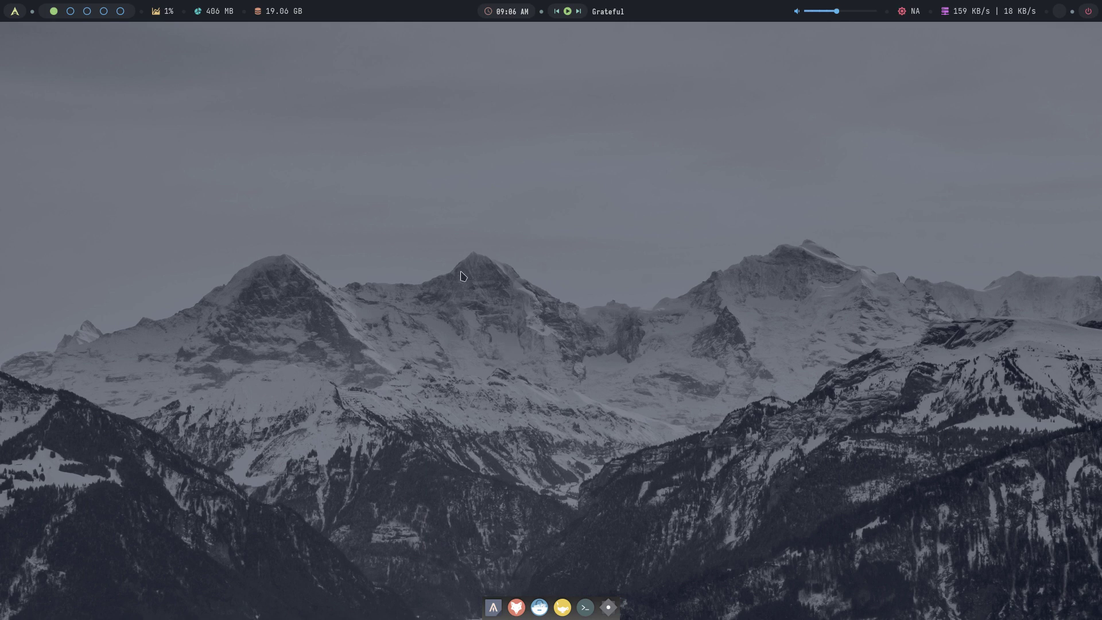
# - Browse the desktop menu's Applications and Apps As Root lists, ending on the Preferences submenu
pyautogui.rightClick(321, 214)
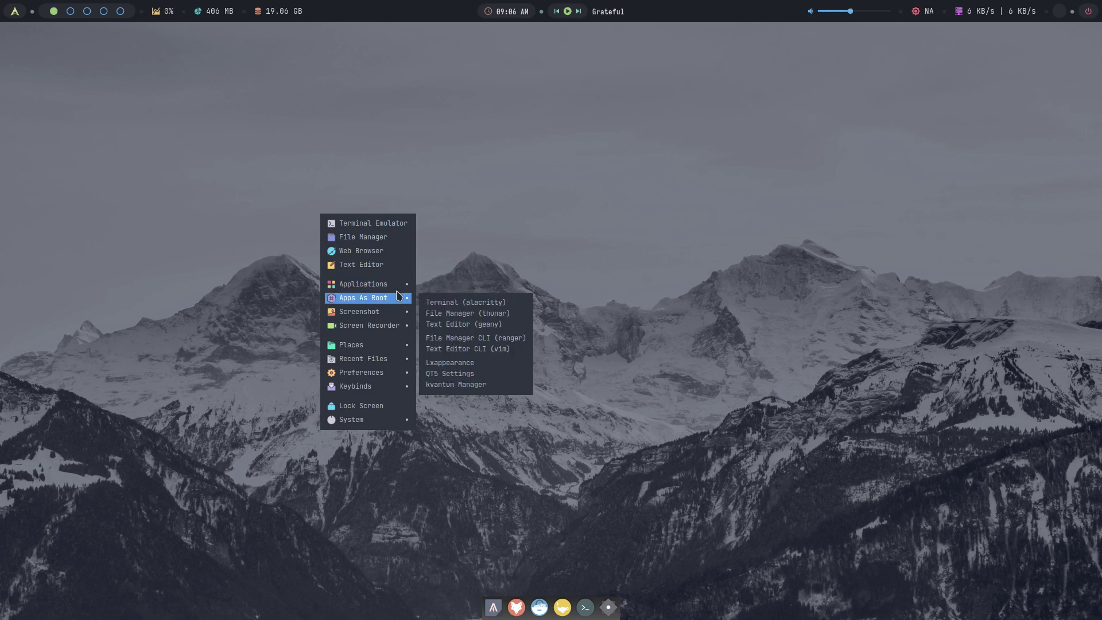
pyautogui.moveTo(455, 381)
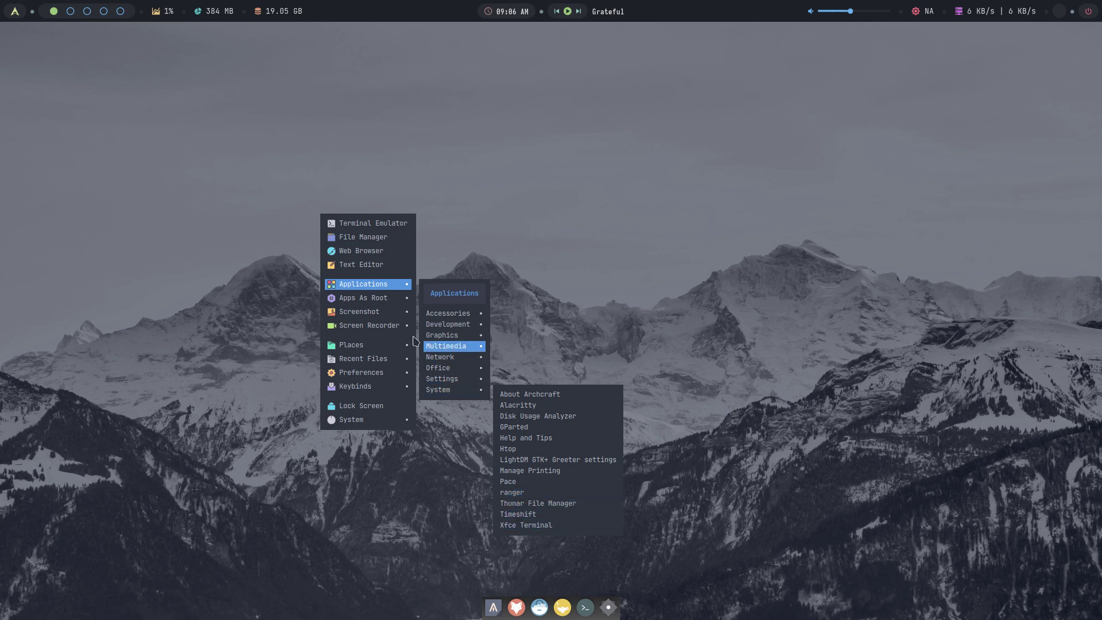
pyautogui.moveTo(366, 303)
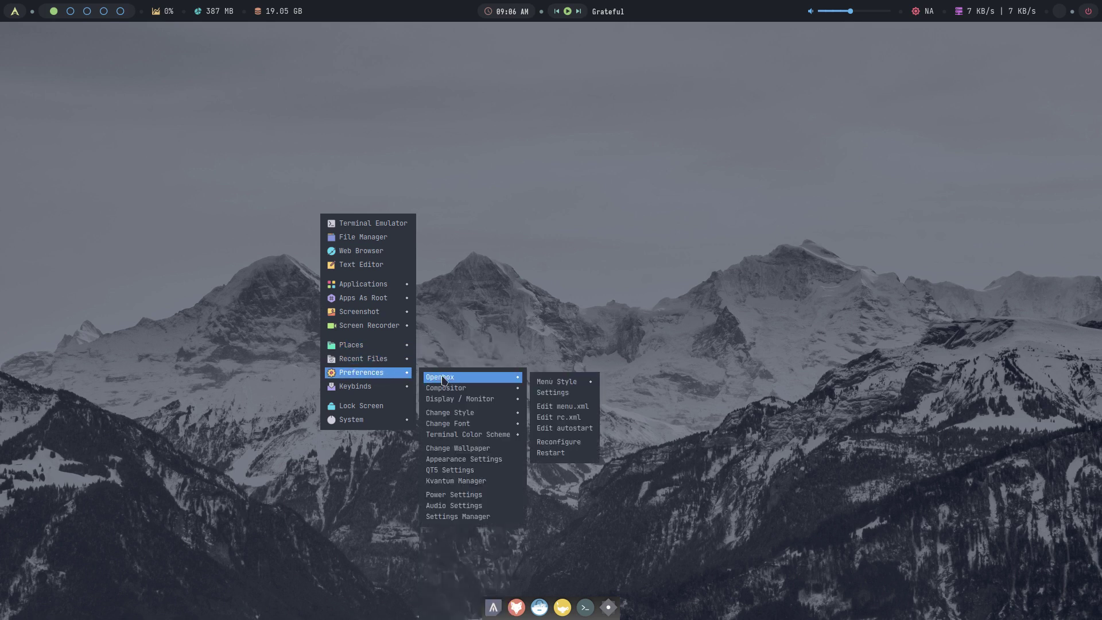
pyautogui.moveTo(566, 385)
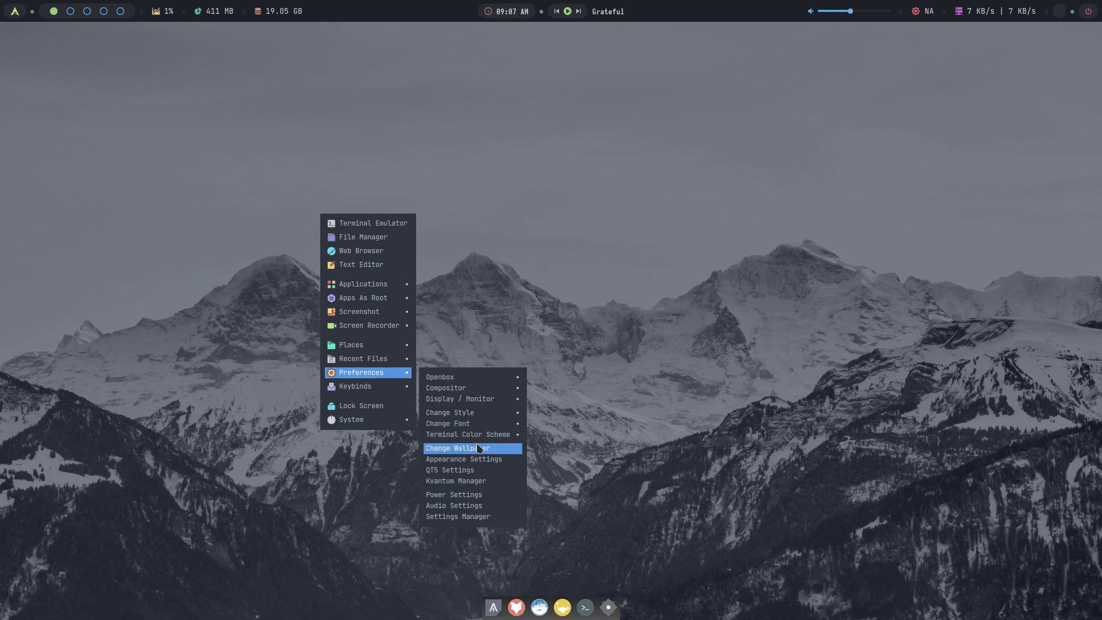
# - Apply the Adaptive style, then switch to the Beach style via Change Style
pyautogui.click(480, 416)
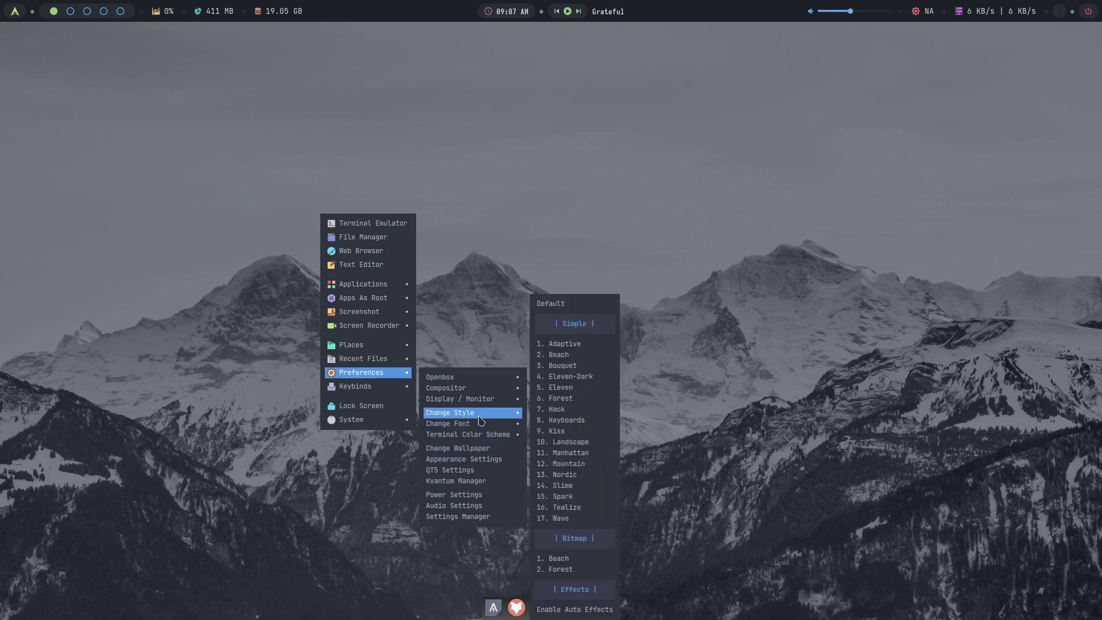
pyautogui.click(581, 349)
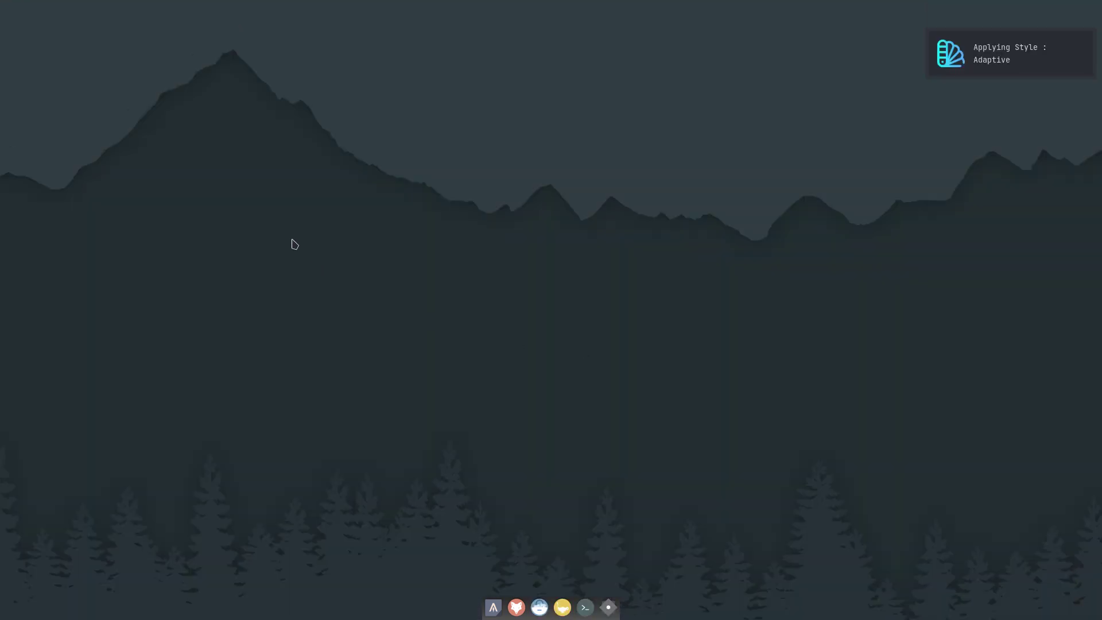
pyautogui.rightClick(260, 218)
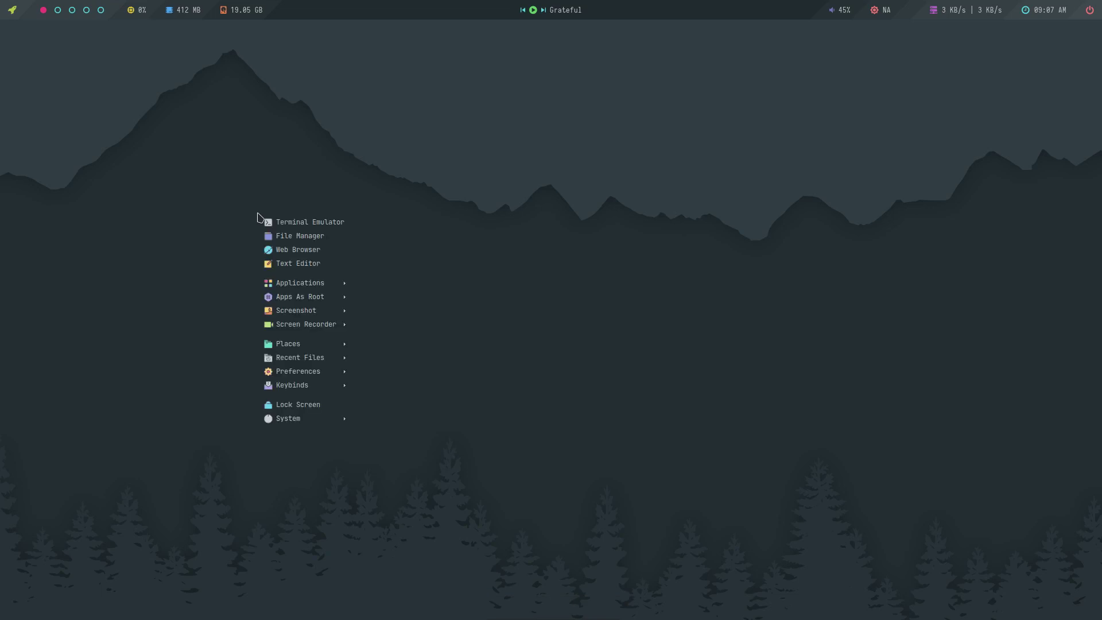
pyautogui.moveTo(311, 349)
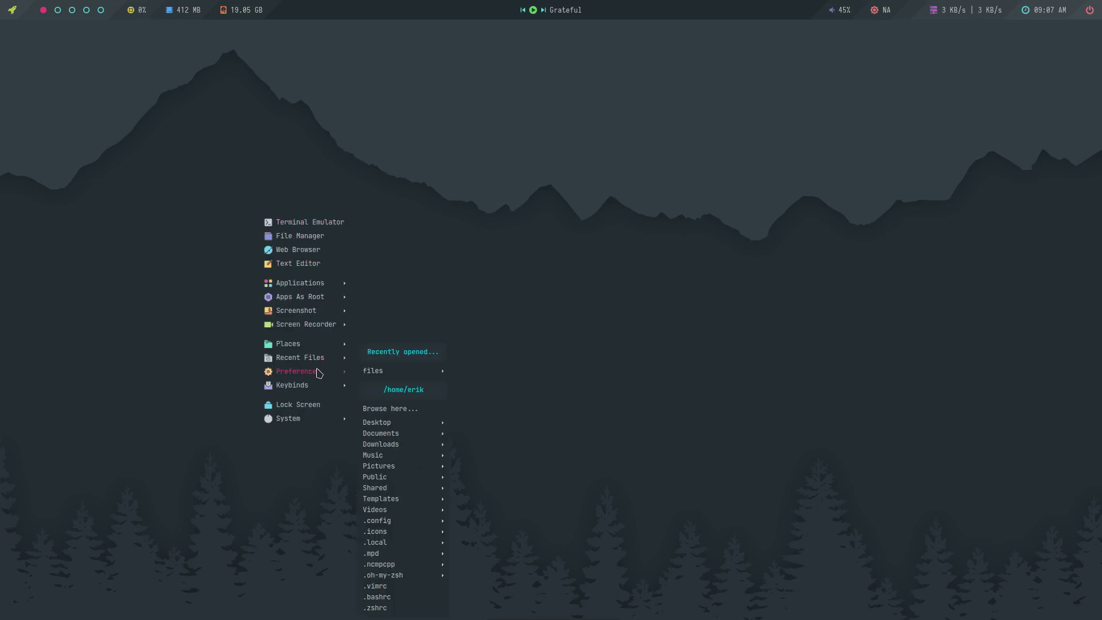
pyautogui.moveTo(337, 373)
pyautogui.moveTo(406, 412)
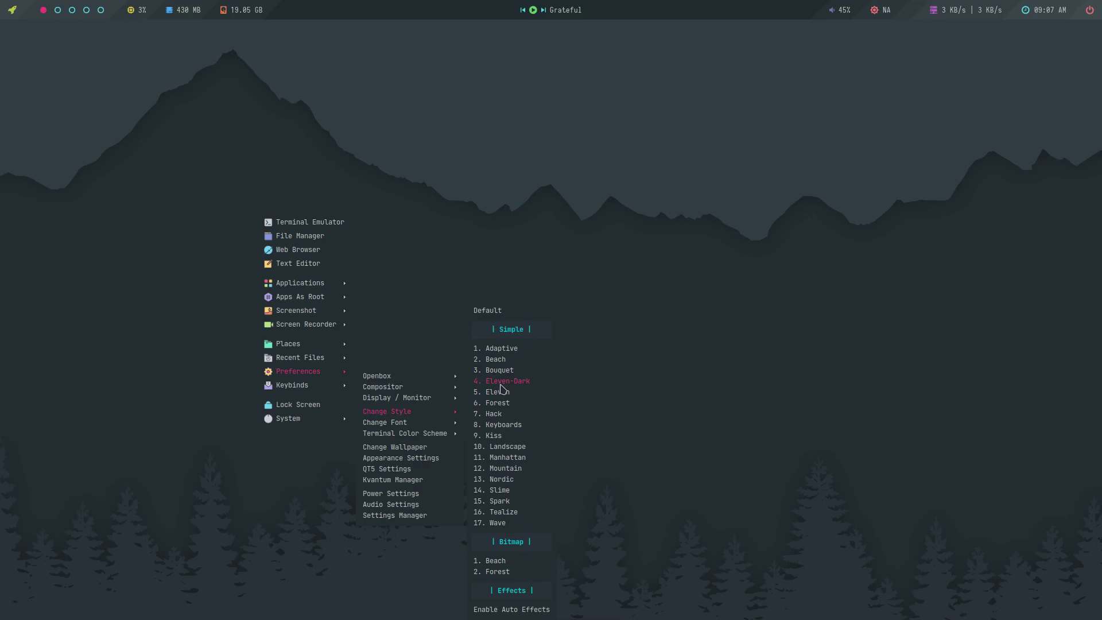
pyautogui.click(496, 359)
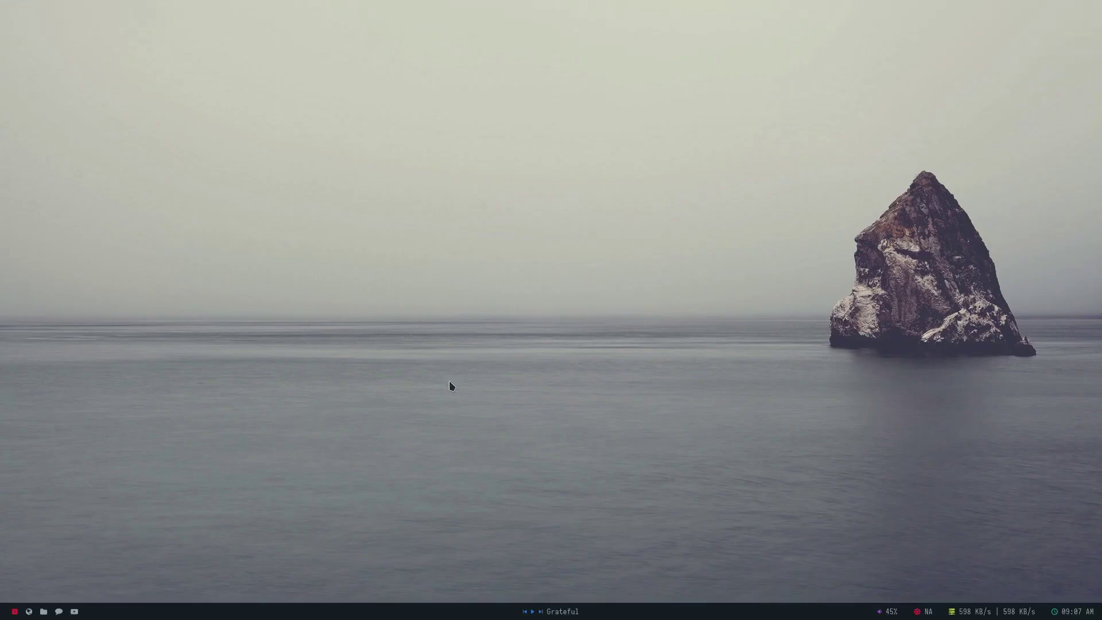
# - Apply the 4. Eleven-Dark style from Preferences > Change Style
pyautogui.rightClick(319, 269)
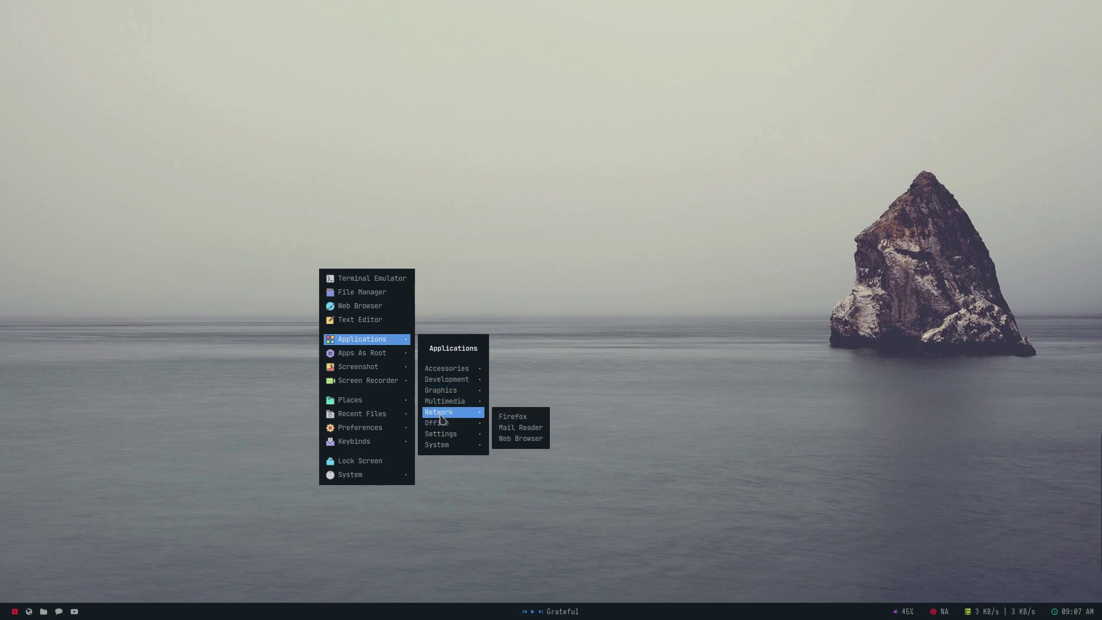
pyautogui.moveTo(396, 428)
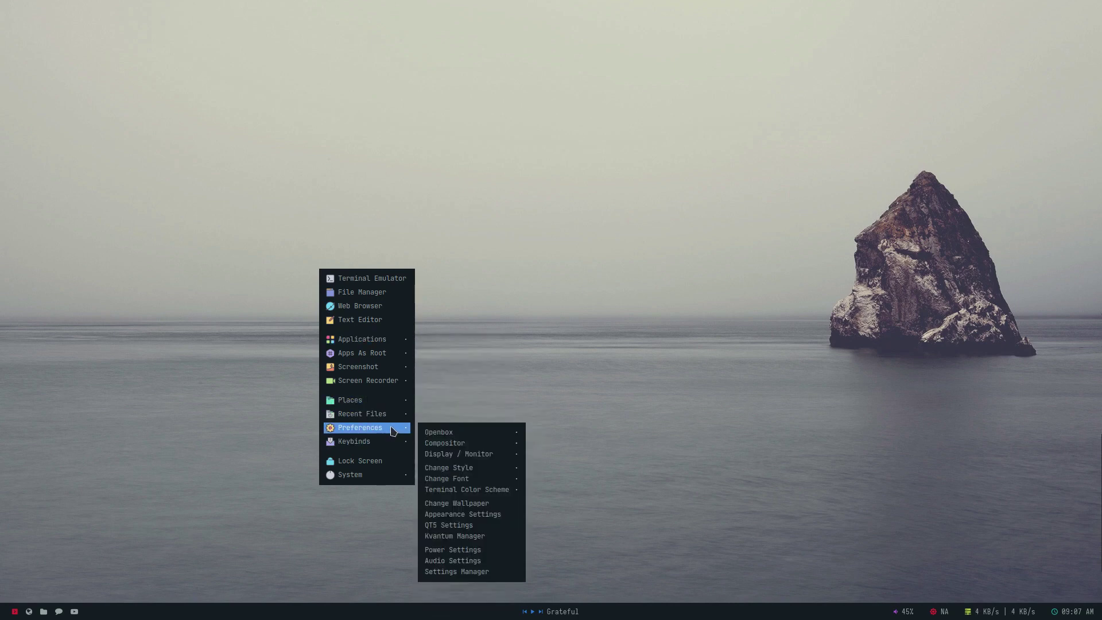
pyautogui.moveTo(512, 467)
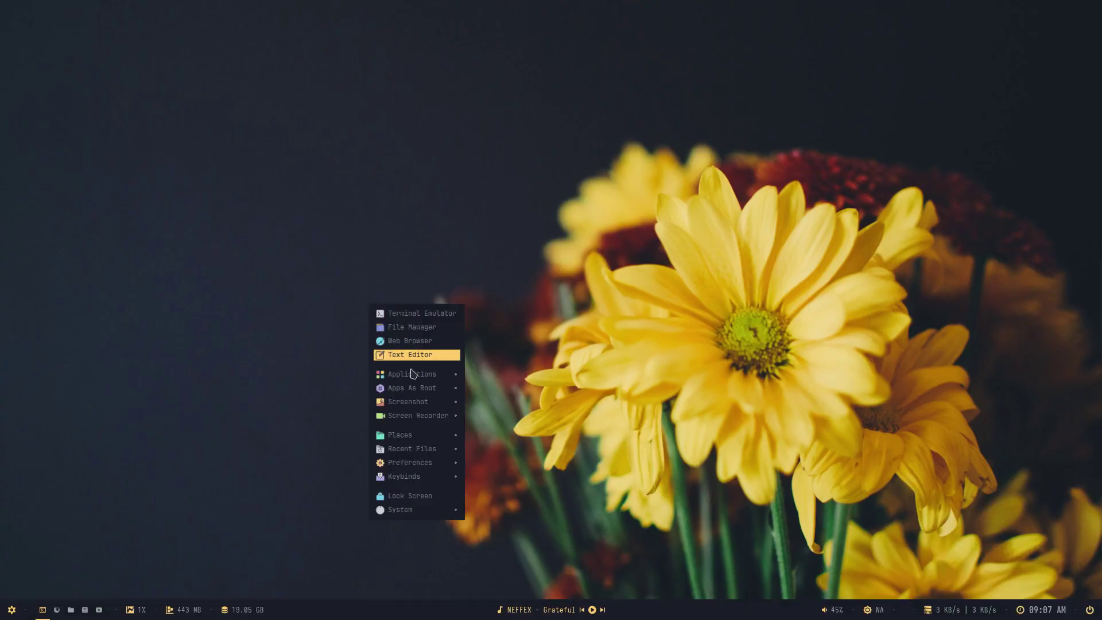
pyautogui.moveTo(428, 438)
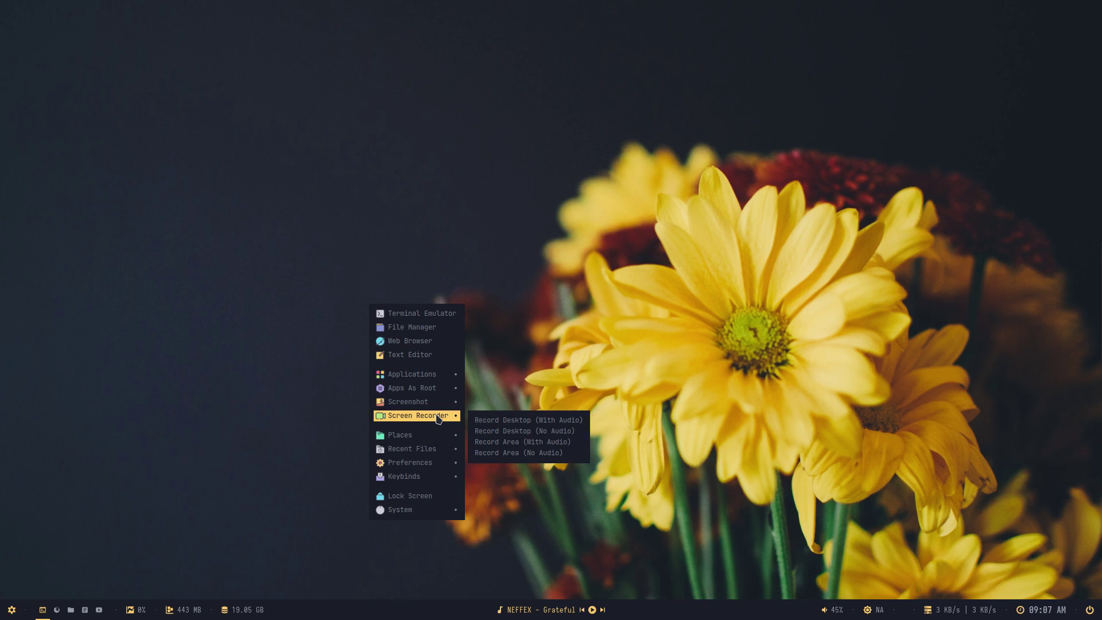
pyautogui.moveTo(448, 463)
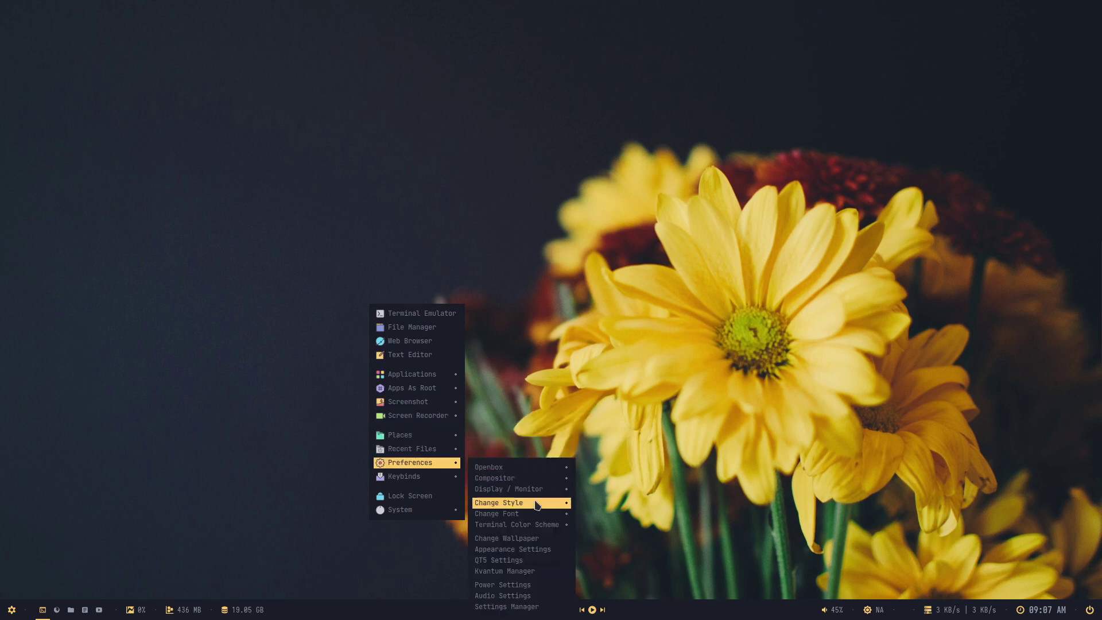
pyautogui.moveTo(548, 503)
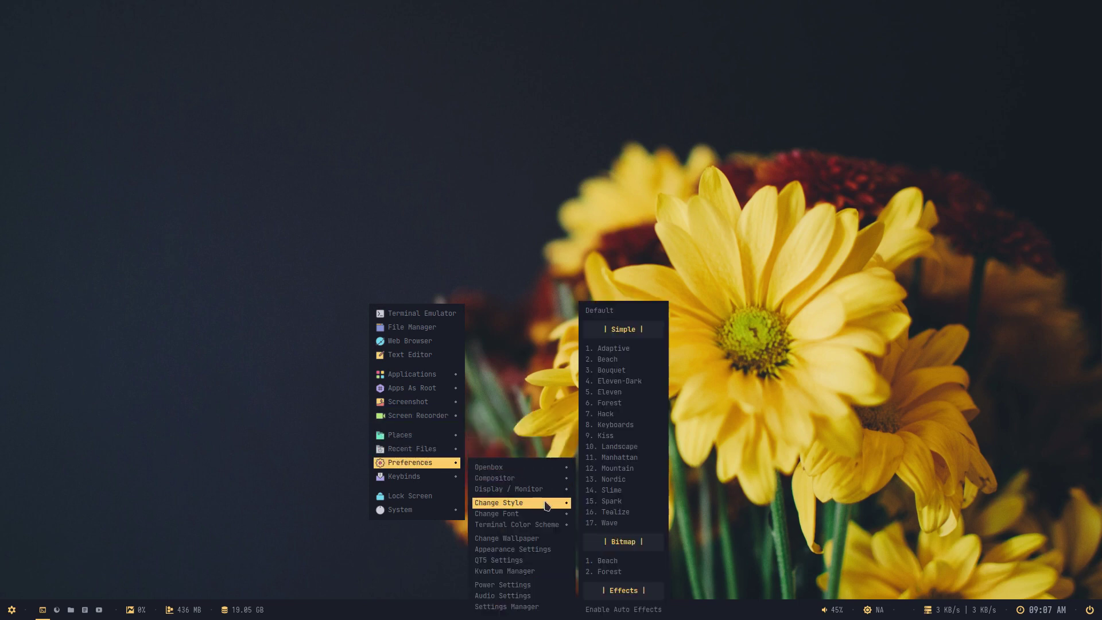
pyautogui.click(642, 385)
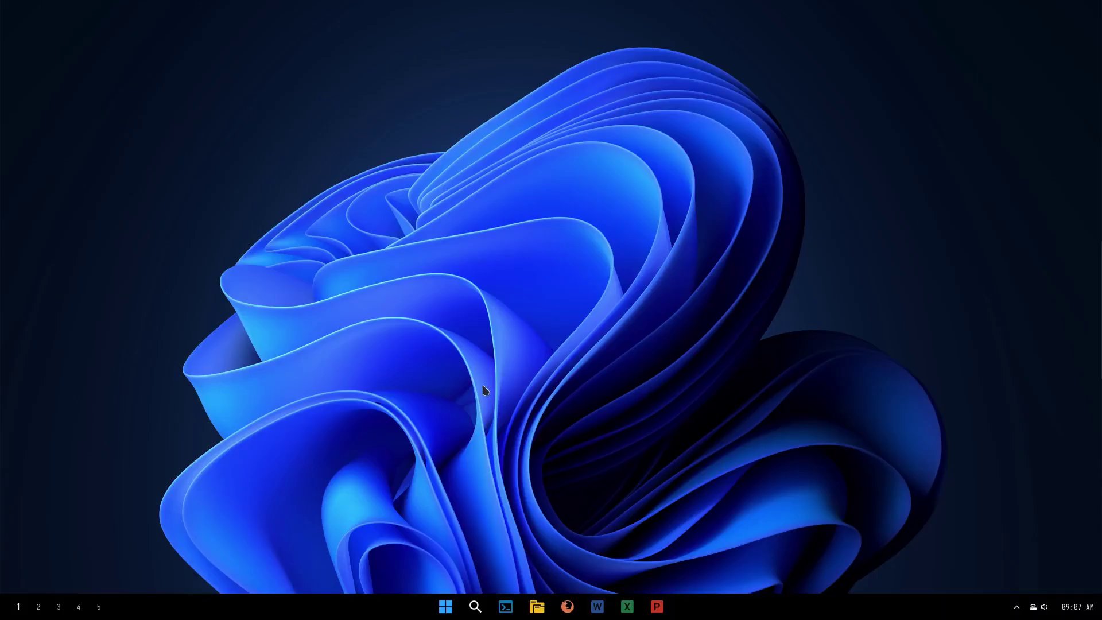
# - Apply the Eleven desktop style from Preferences > Change Style
pyautogui.rightClick(393, 316)
pyautogui.moveTo(439, 390)
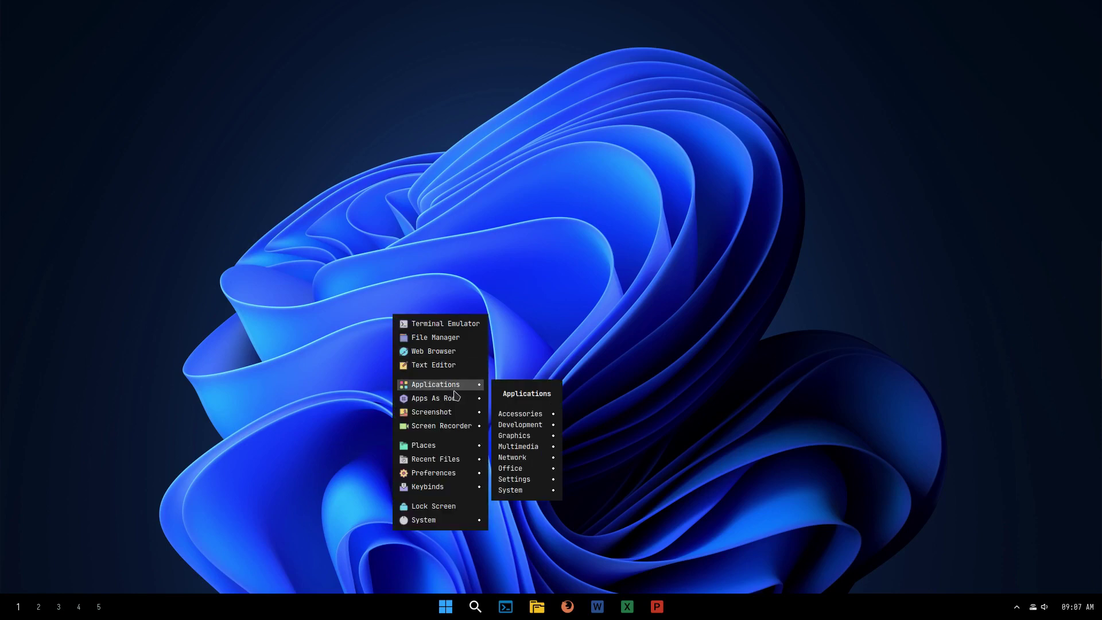
pyautogui.moveTo(462, 451)
pyautogui.moveTo(467, 474)
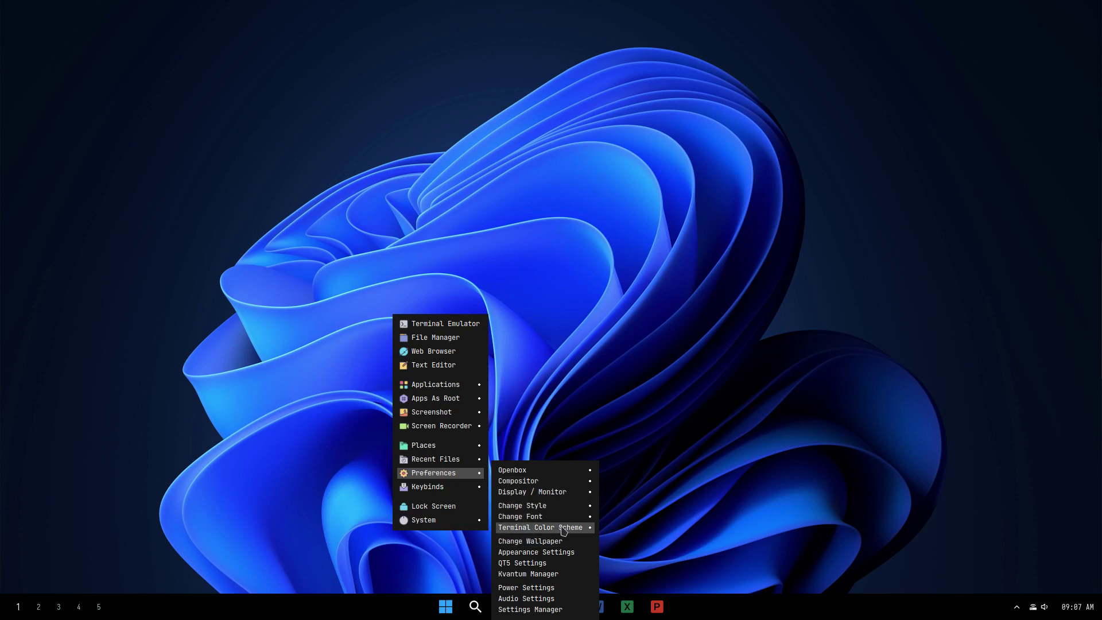
pyautogui.moveTo(545, 506)
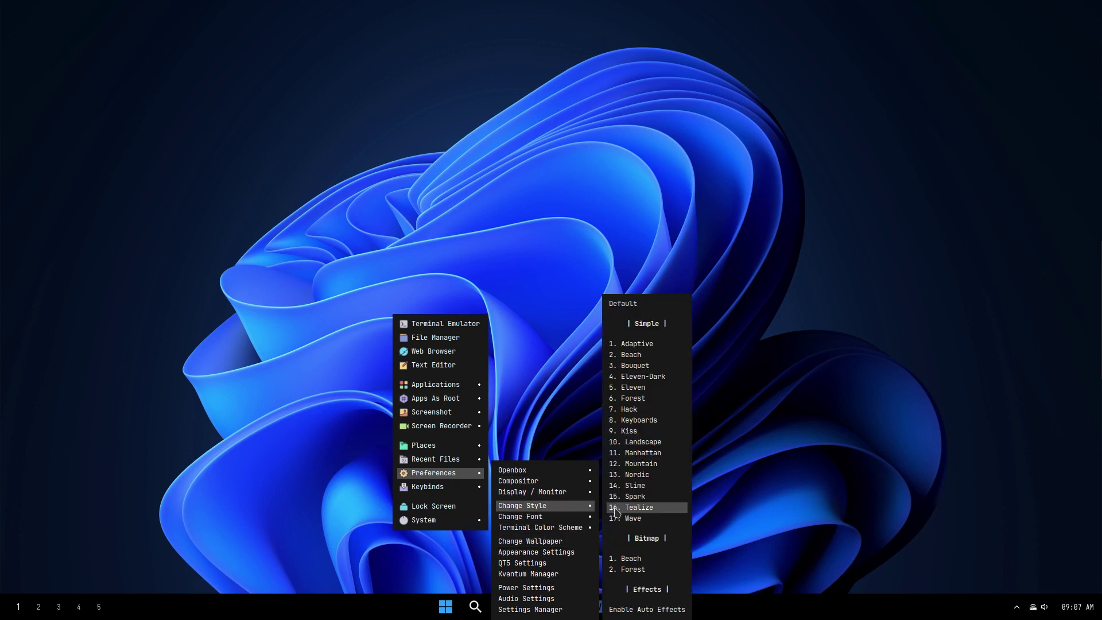
pyautogui.click(660, 393)
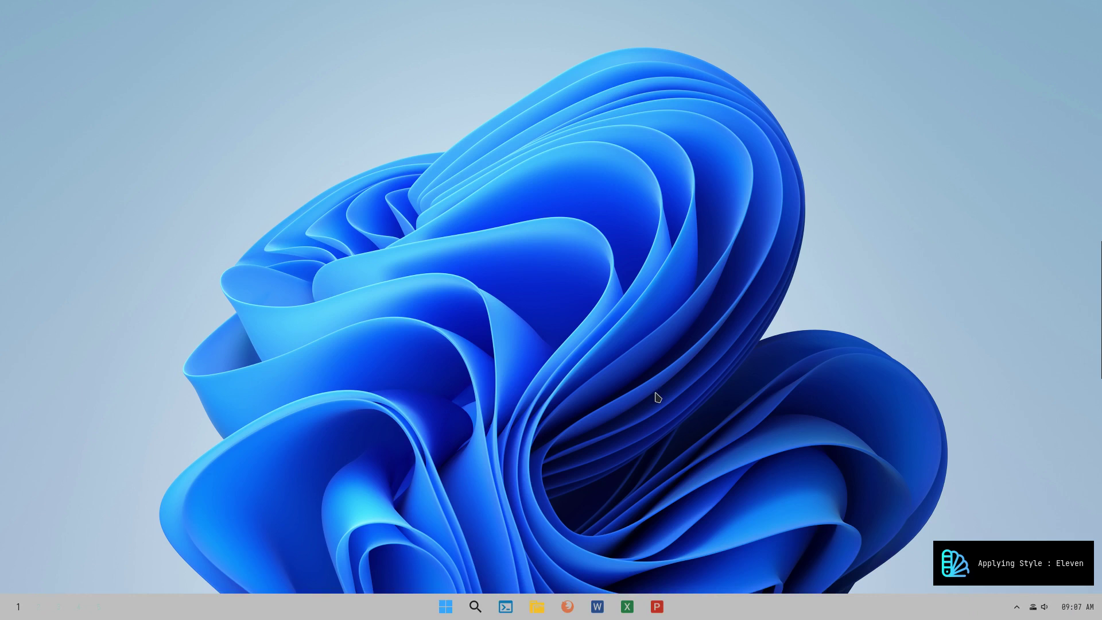
# - Switch the desktop to the Forest style
pyautogui.rightClick(359, 349)
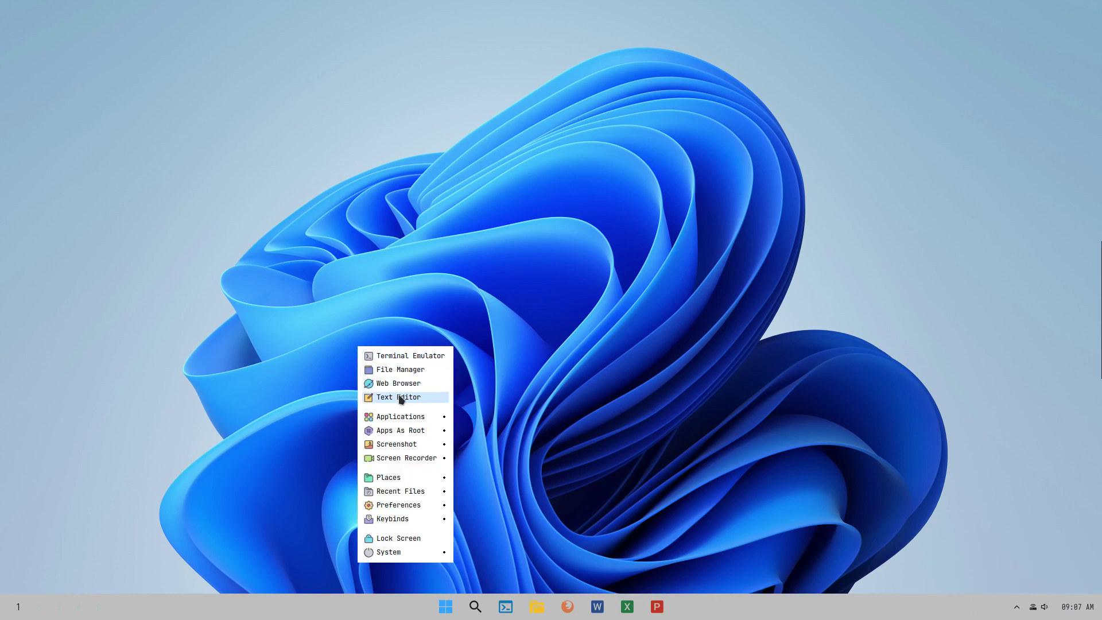
pyautogui.moveTo(414, 481)
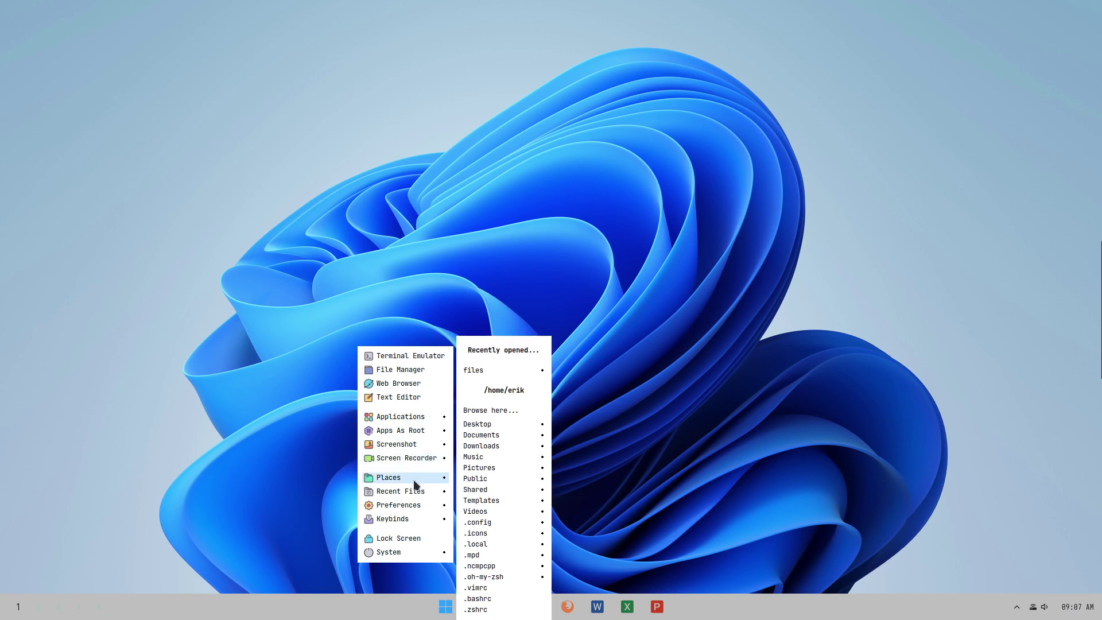
pyautogui.moveTo(427, 507)
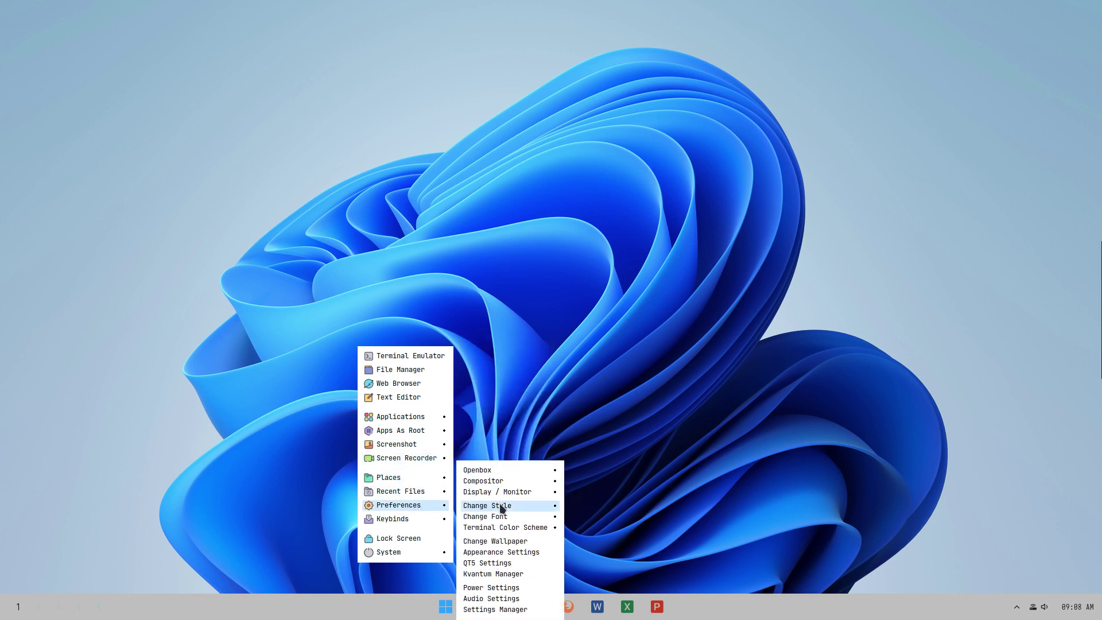
pyautogui.moveTo(502, 509)
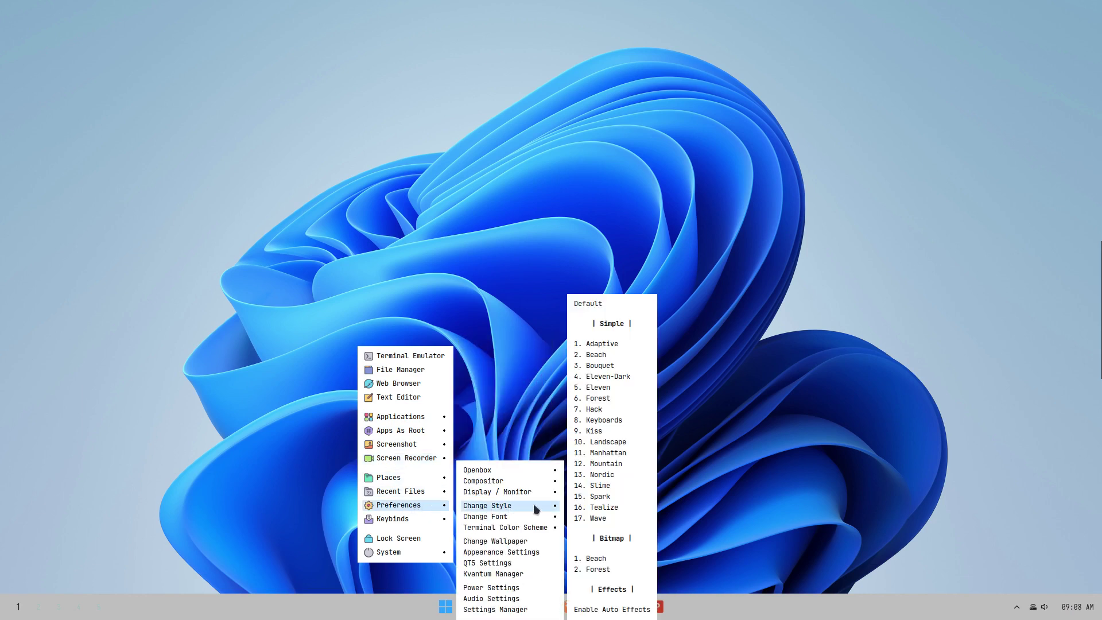
pyautogui.click(598, 398)
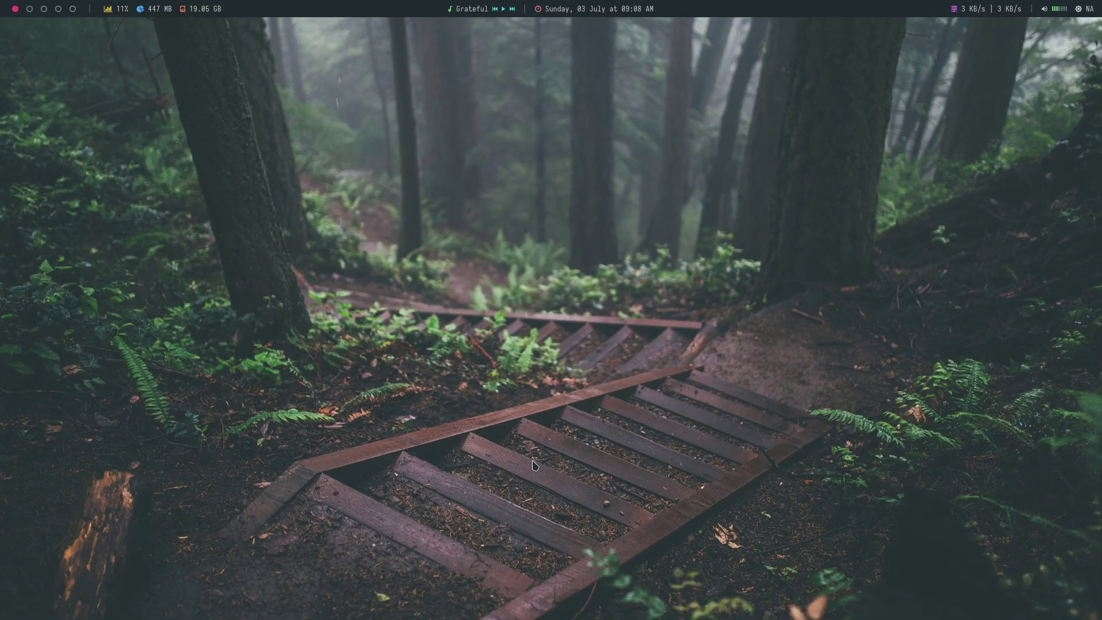
# - Switch the desktop to the Keyboards style
pyautogui.rightClick(474, 330)
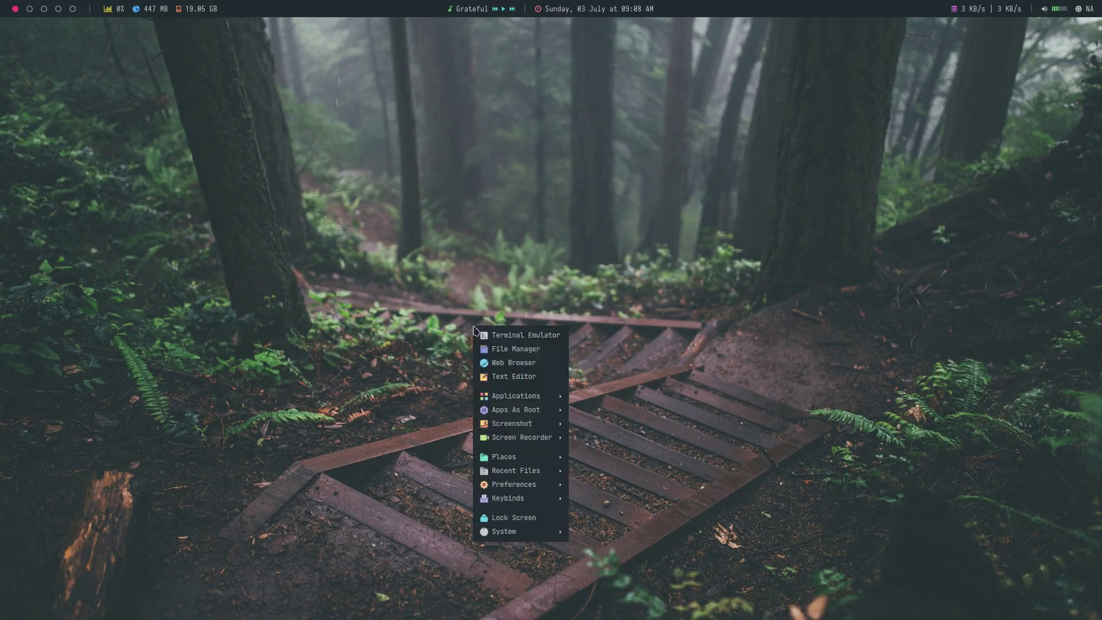
pyautogui.moveTo(528, 487)
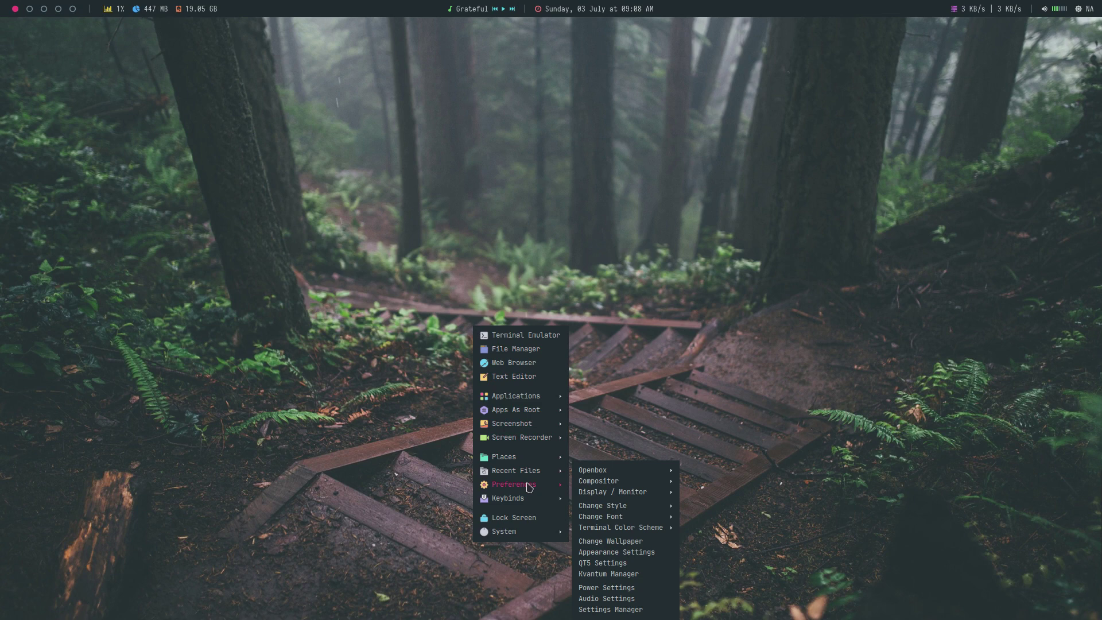
pyautogui.moveTo(603, 506)
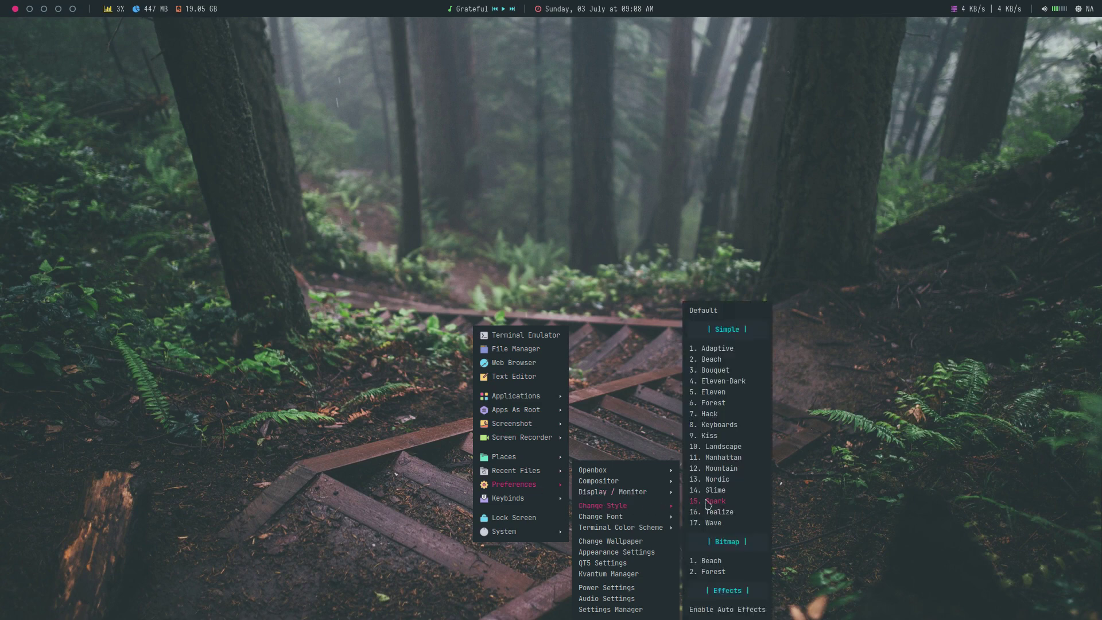
pyautogui.click(716, 424)
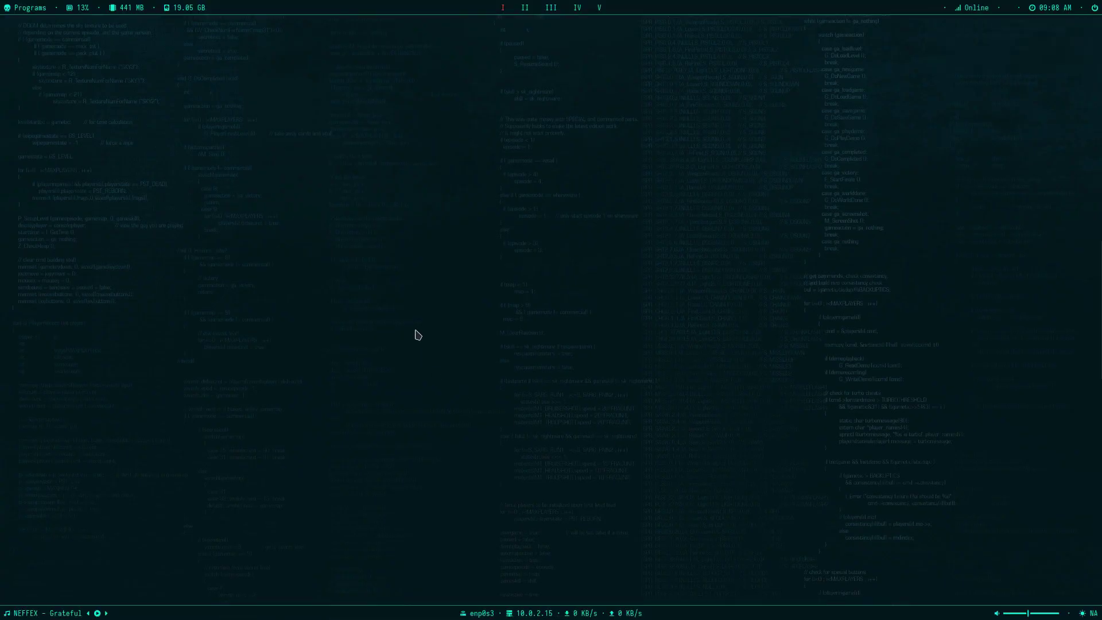
# - Try the taskbar's application launcher and session power options, closing both again
pyautogui.rightClick(401, 300)
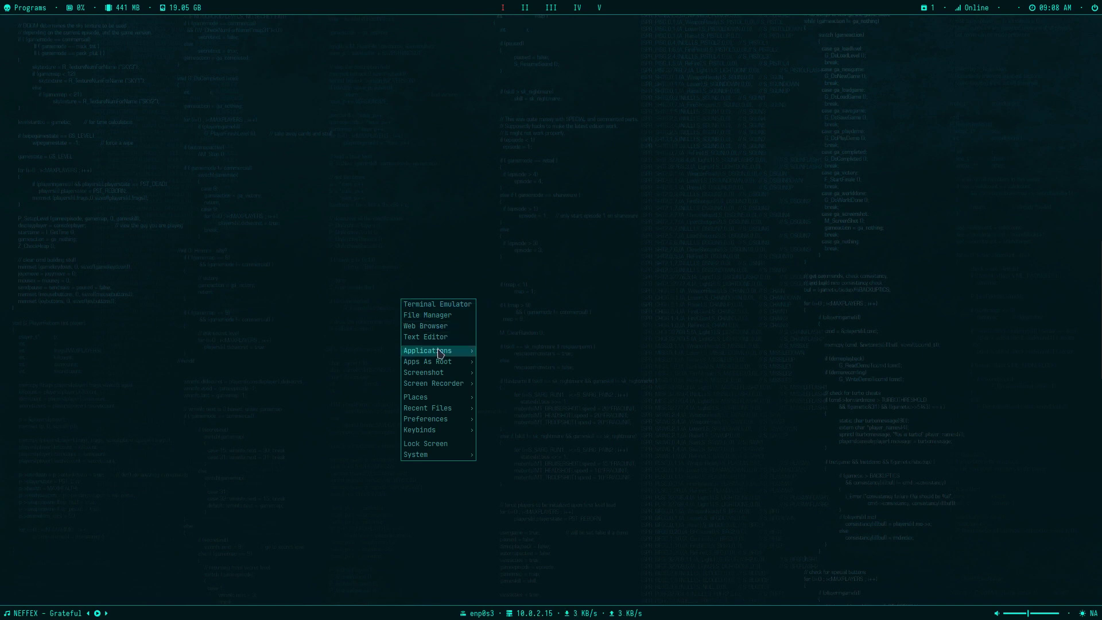
pyautogui.moveTo(443, 373)
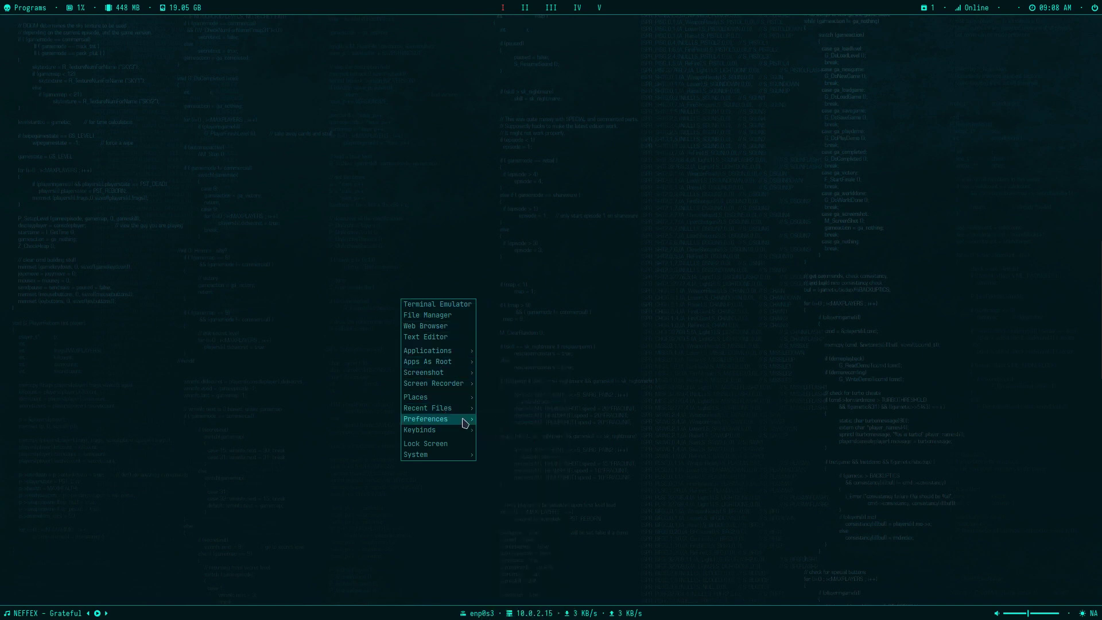
pyautogui.moveTo(463, 419)
pyautogui.moveTo(520, 456)
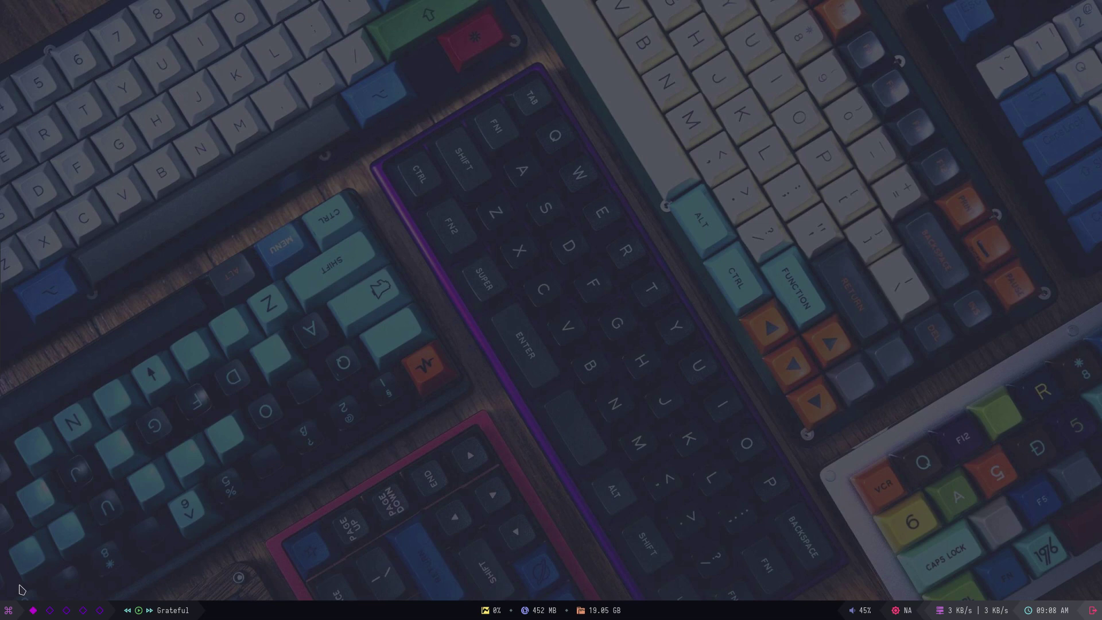
pyautogui.click(8, 611)
pyautogui.click(11, 613)
pyautogui.click(1090, 611)
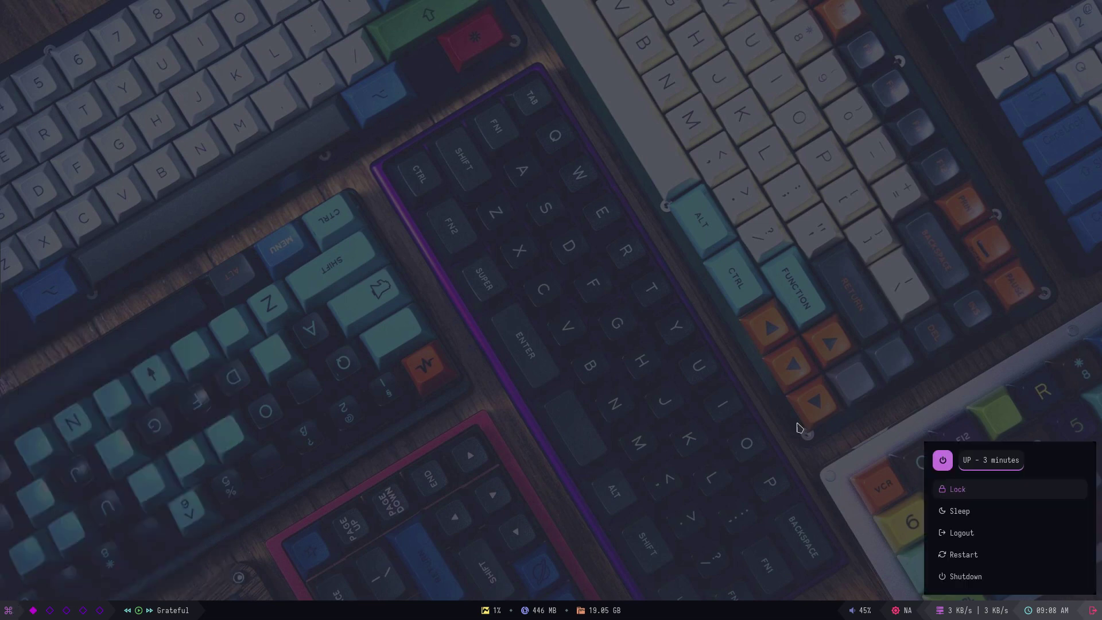
pyautogui.click(788, 425)
# - Switch the desktop to the Kiss style
pyautogui.rightClick(359, 311)
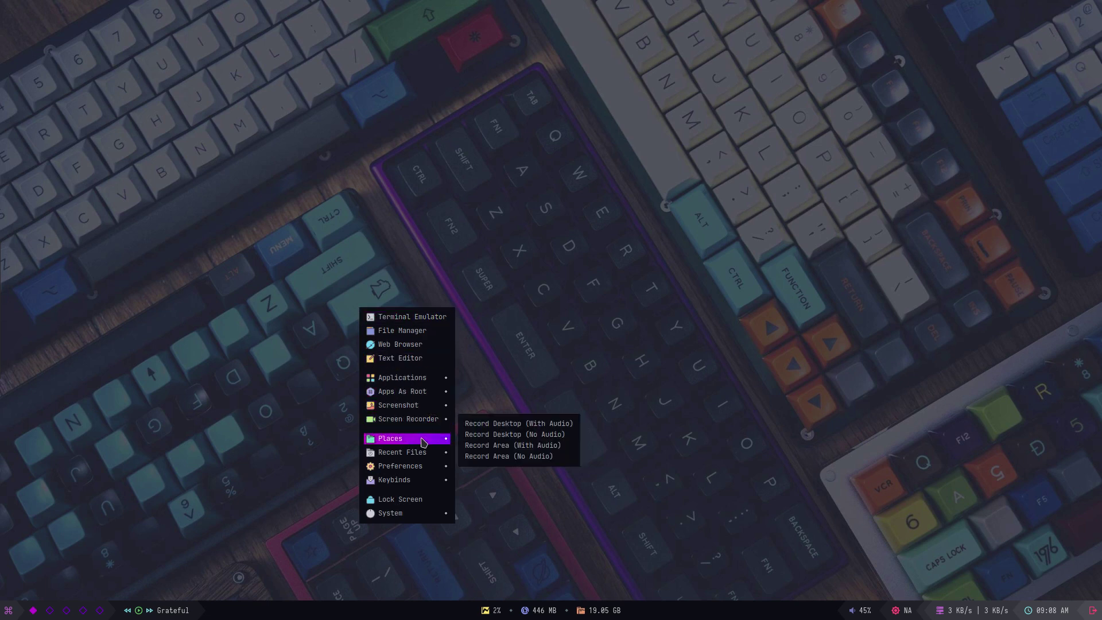
pyautogui.moveTo(431, 466)
pyautogui.moveTo(494, 473)
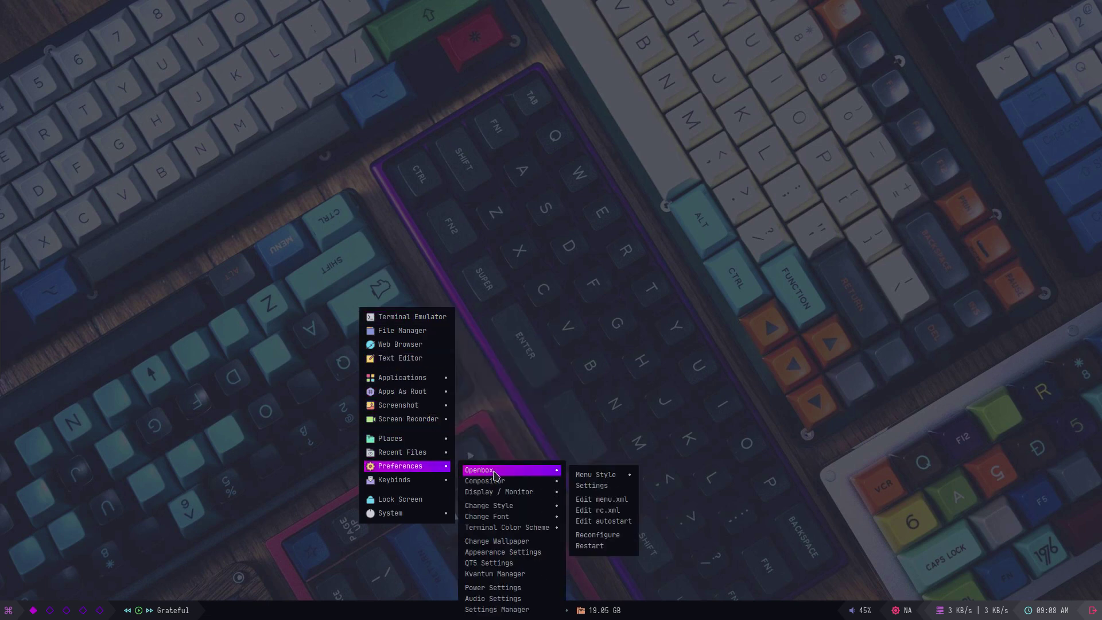
pyautogui.moveTo(511, 507)
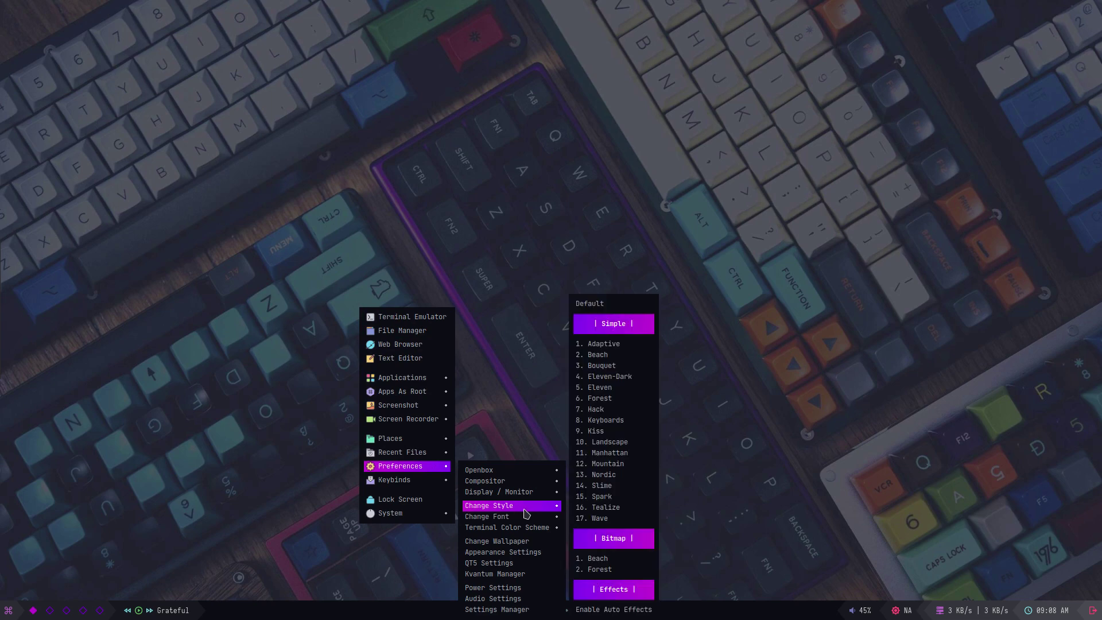
pyautogui.click(623, 431)
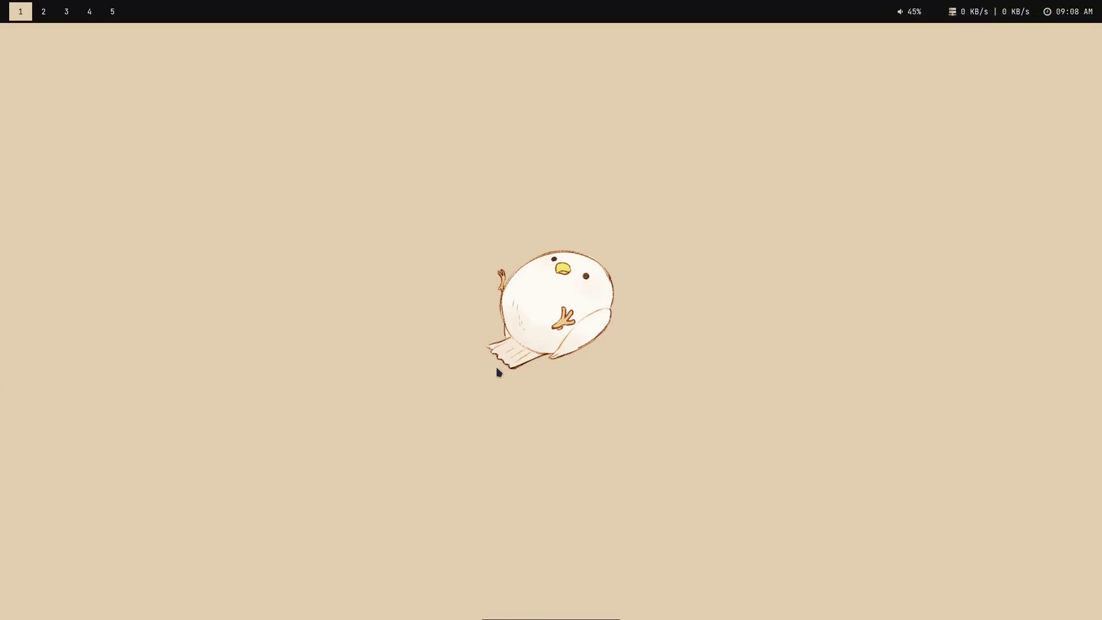
pyautogui.rightClick(187, 125)
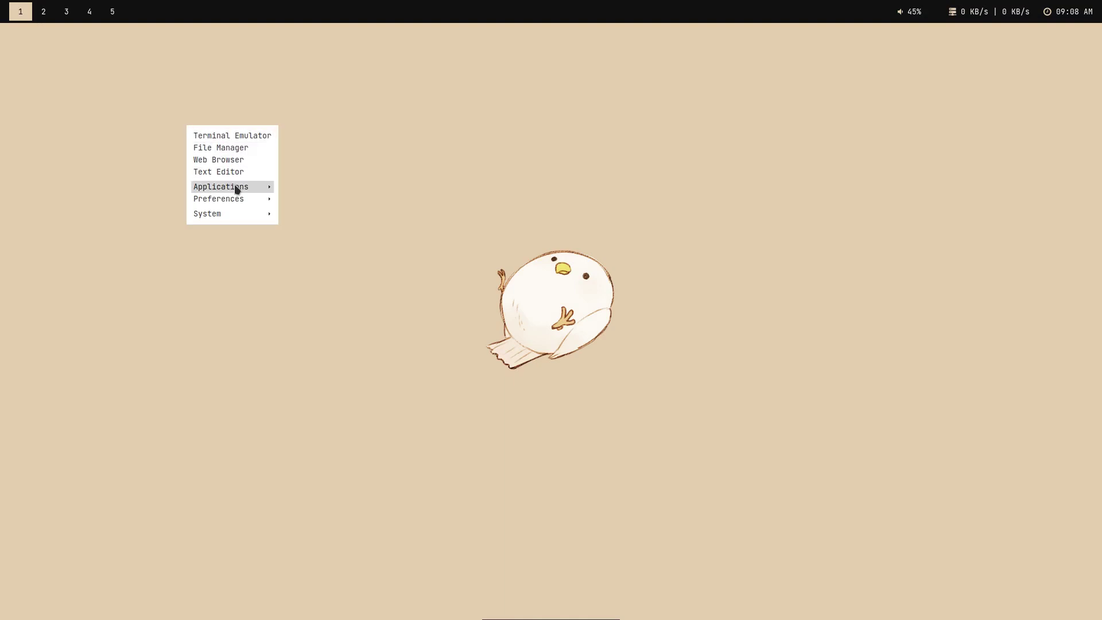
pyautogui.moveTo(239, 191)
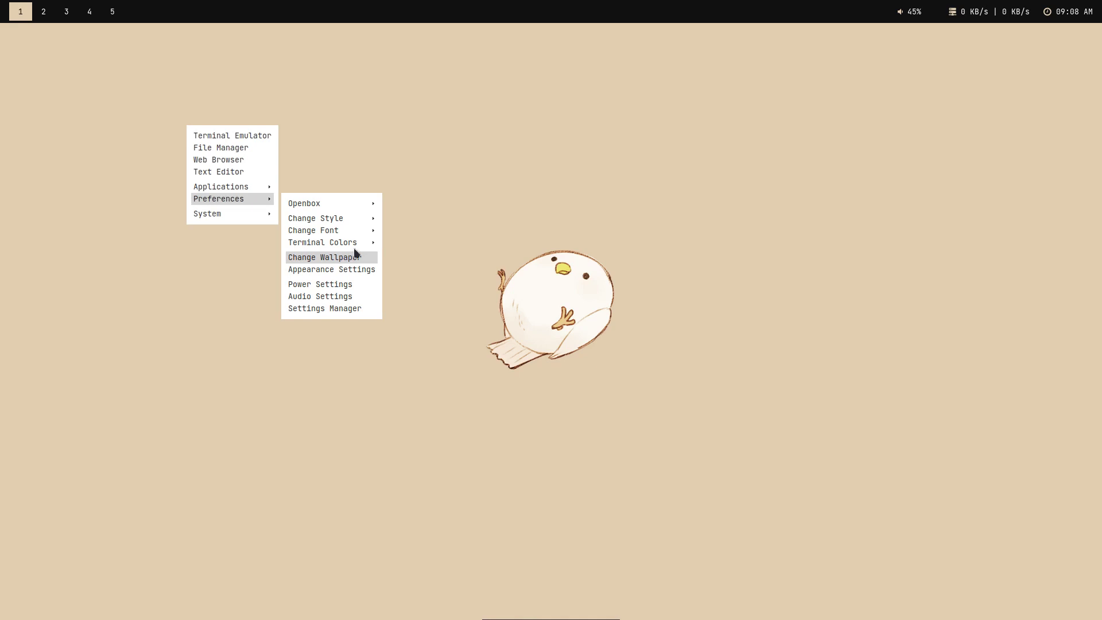
pyautogui.moveTo(360, 221)
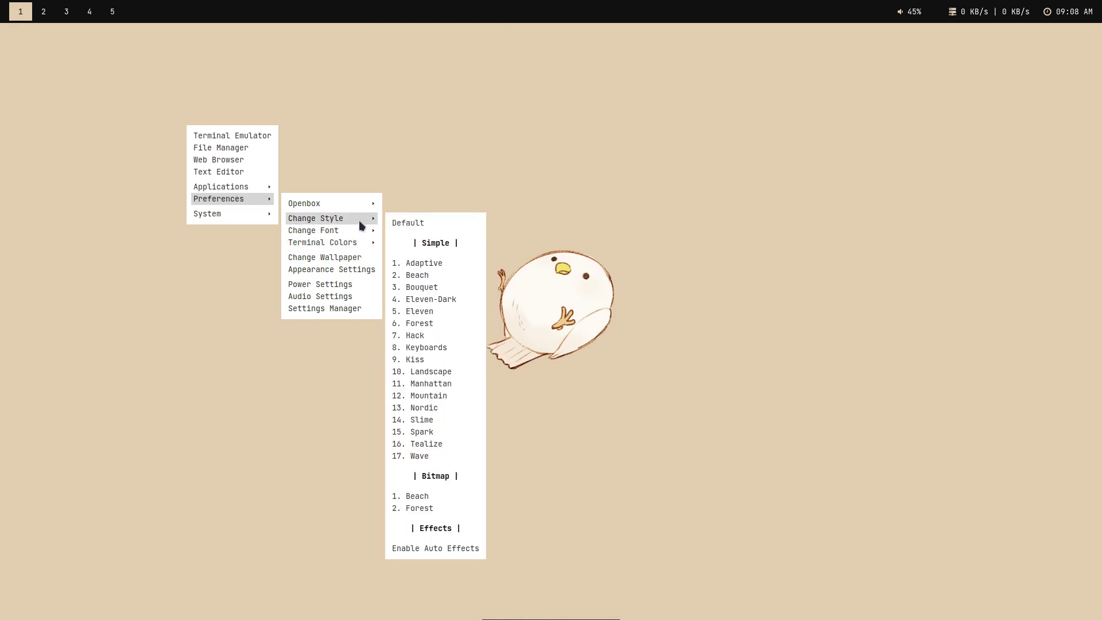
# - Apply the Landscape style and briefly open and close the application launcher
pyautogui.click(446, 371)
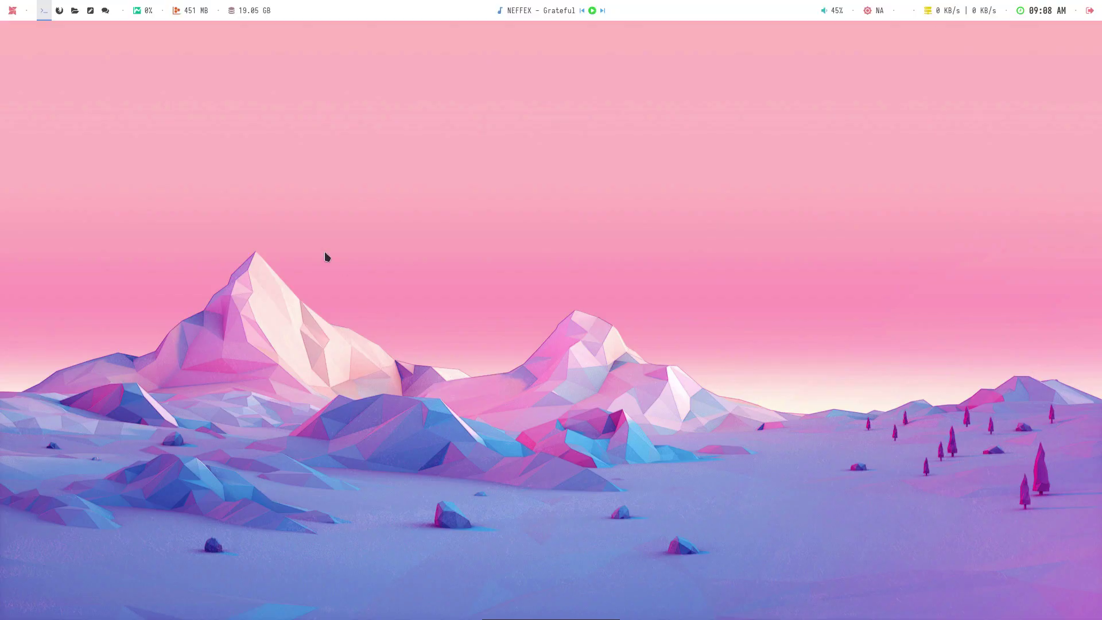
pyautogui.click(16, 10)
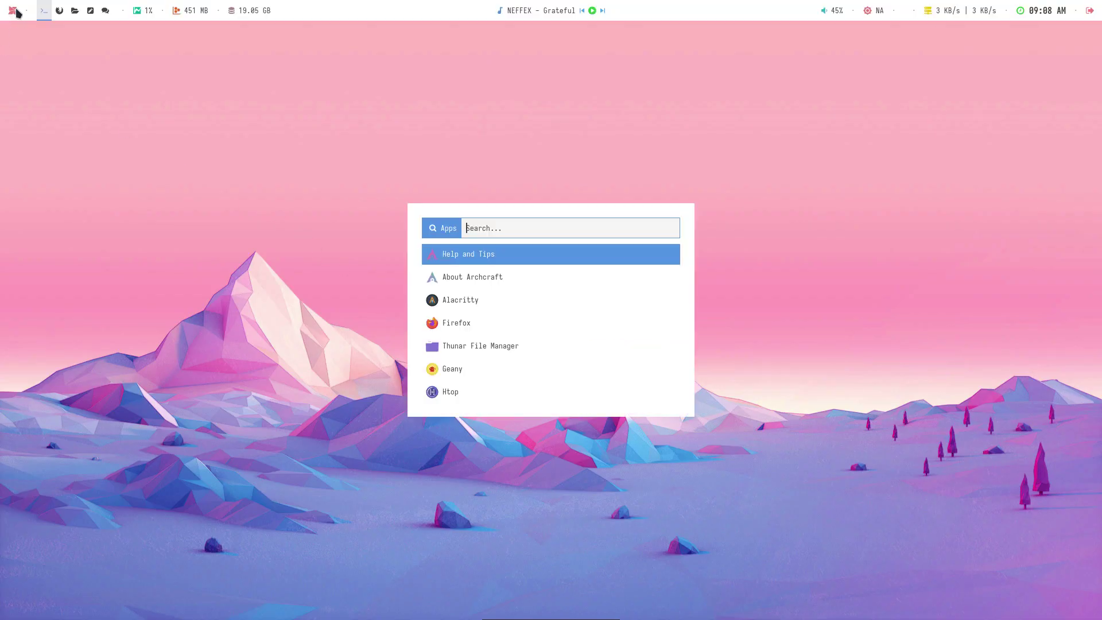
pyautogui.press('Escape')
# - Switch the desktop to the Manhattan style
pyautogui.rightClick(336, 306)
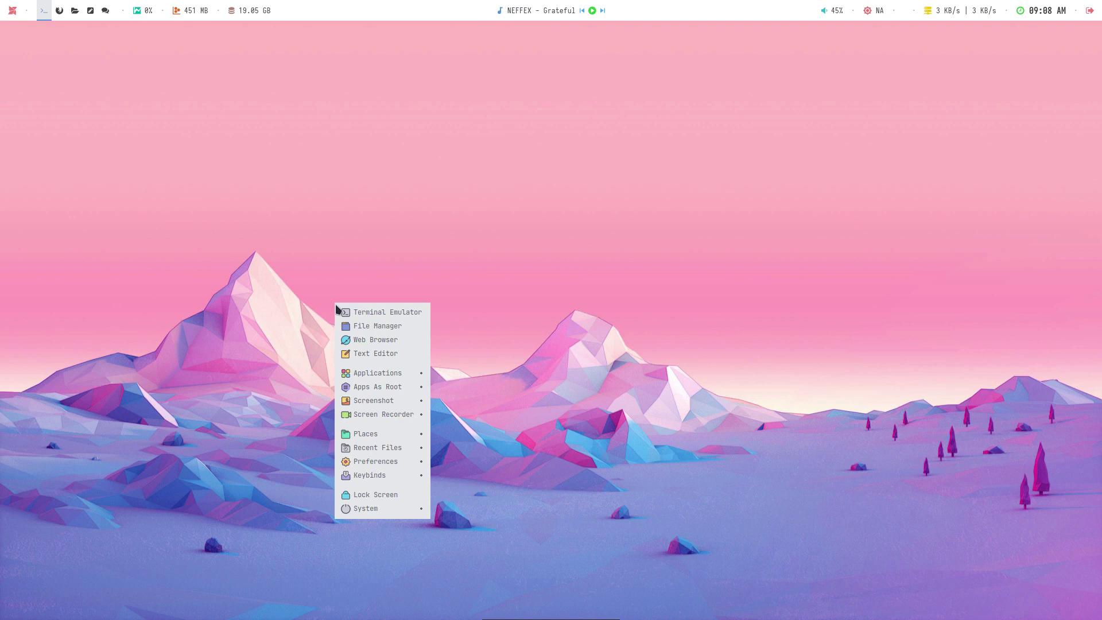
pyautogui.moveTo(412, 415)
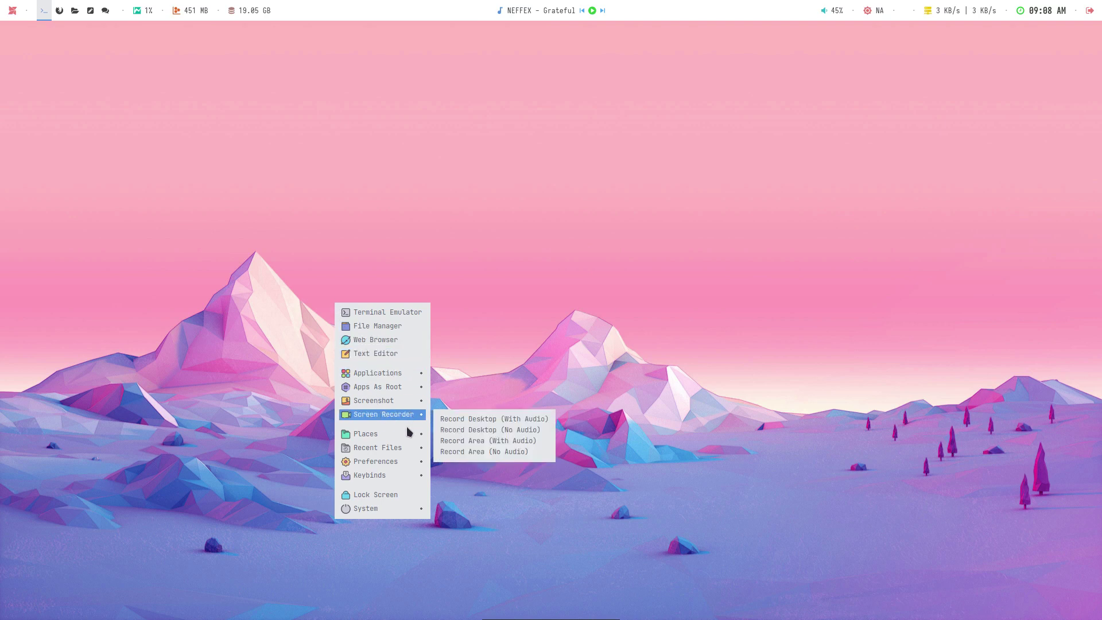
pyautogui.moveTo(408, 436)
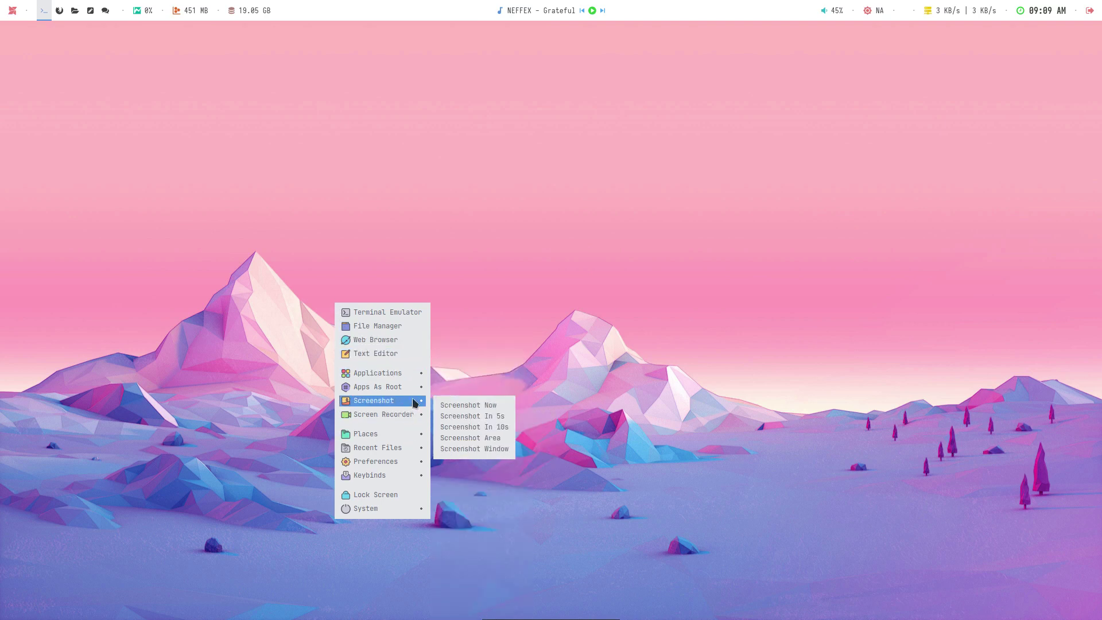
pyautogui.moveTo(416, 462)
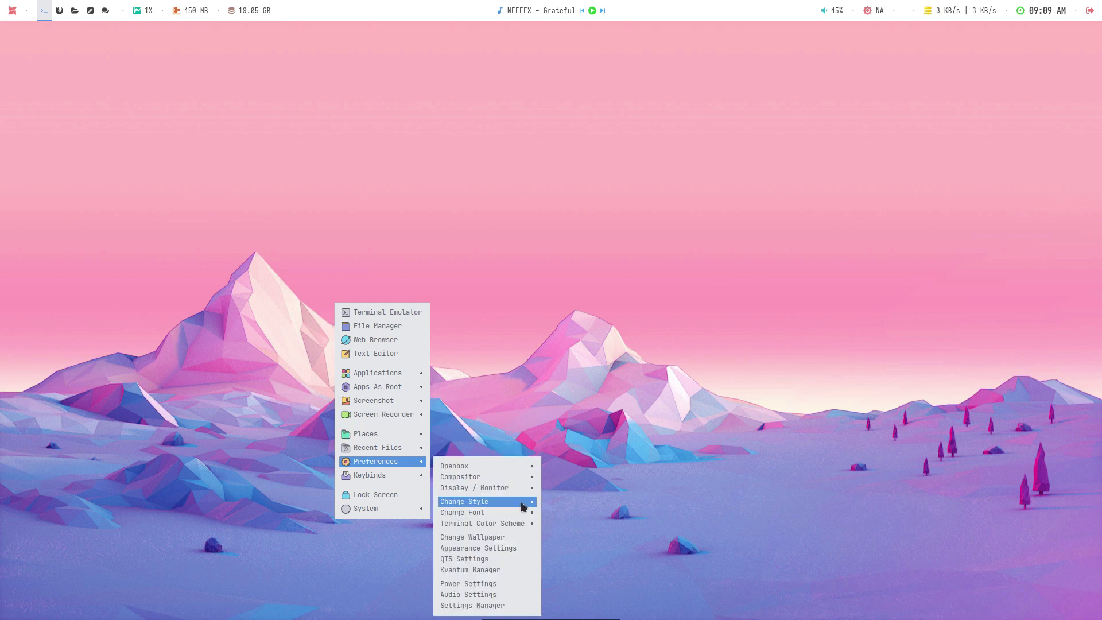
pyautogui.moveTo(538, 499)
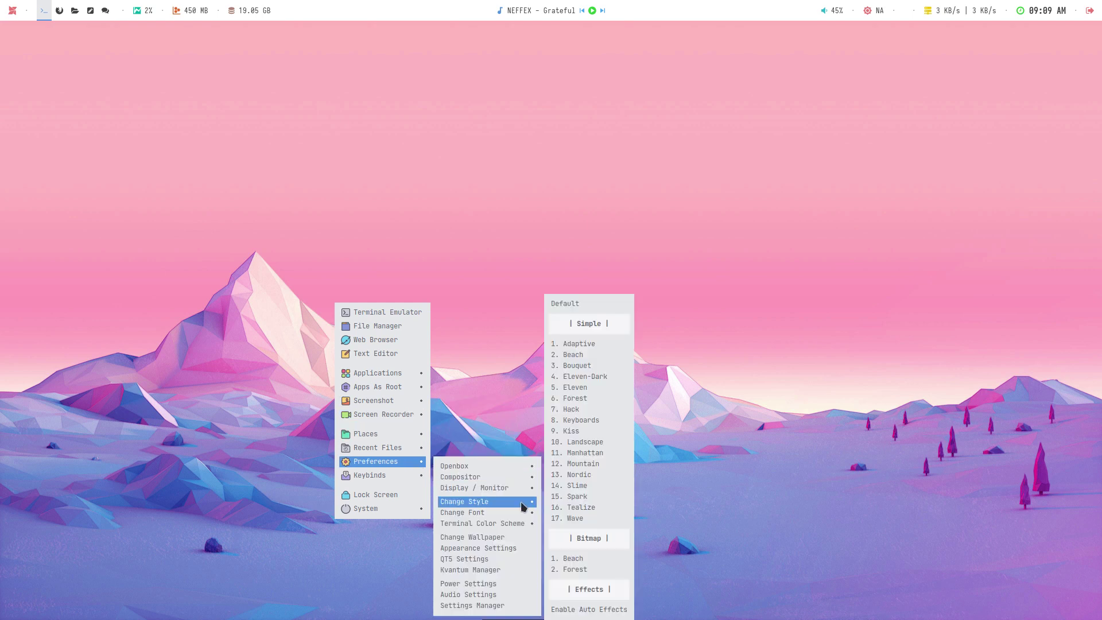
pyautogui.click(604, 453)
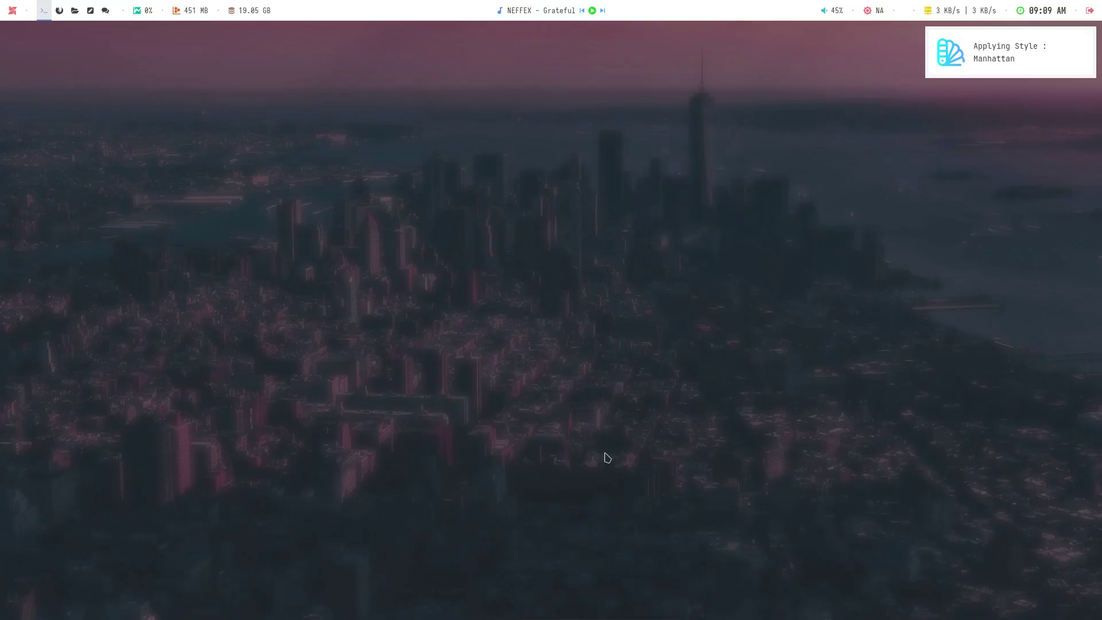
# - Apply the Mountain style, then open and close the application launcher
pyautogui.rightClick(350, 274)
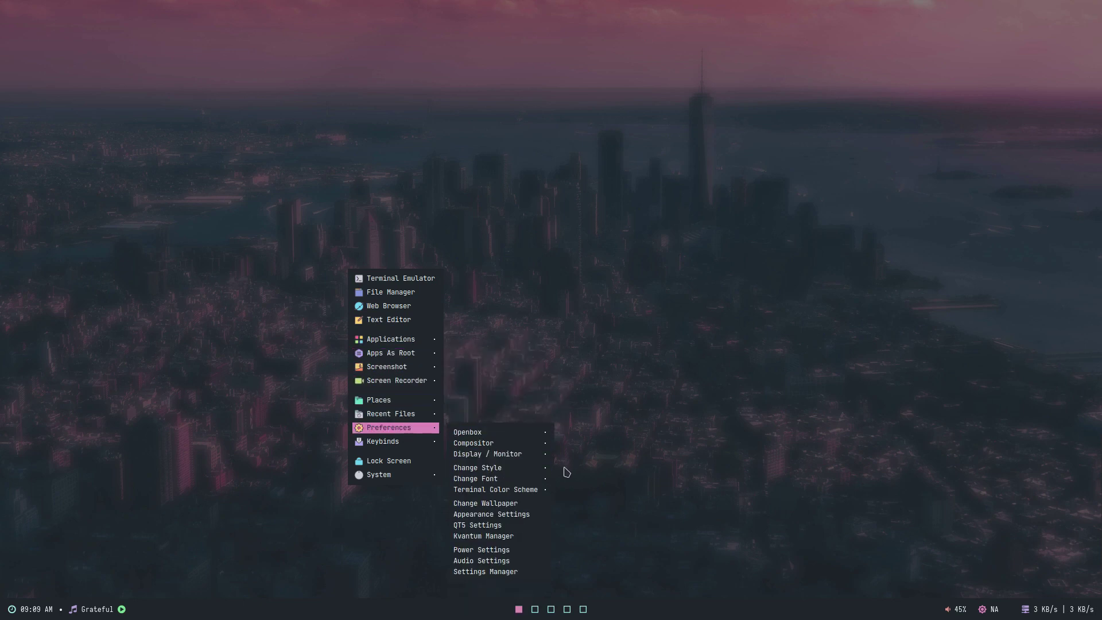
pyautogui.moveTo(543, 473)
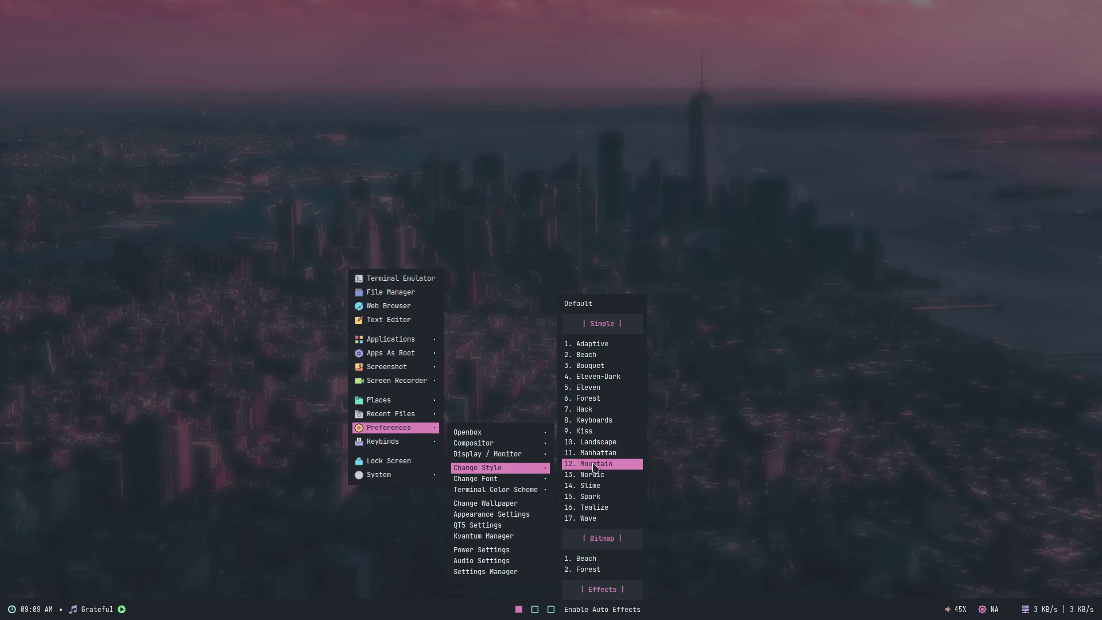
pyautogui.click(595, 465)
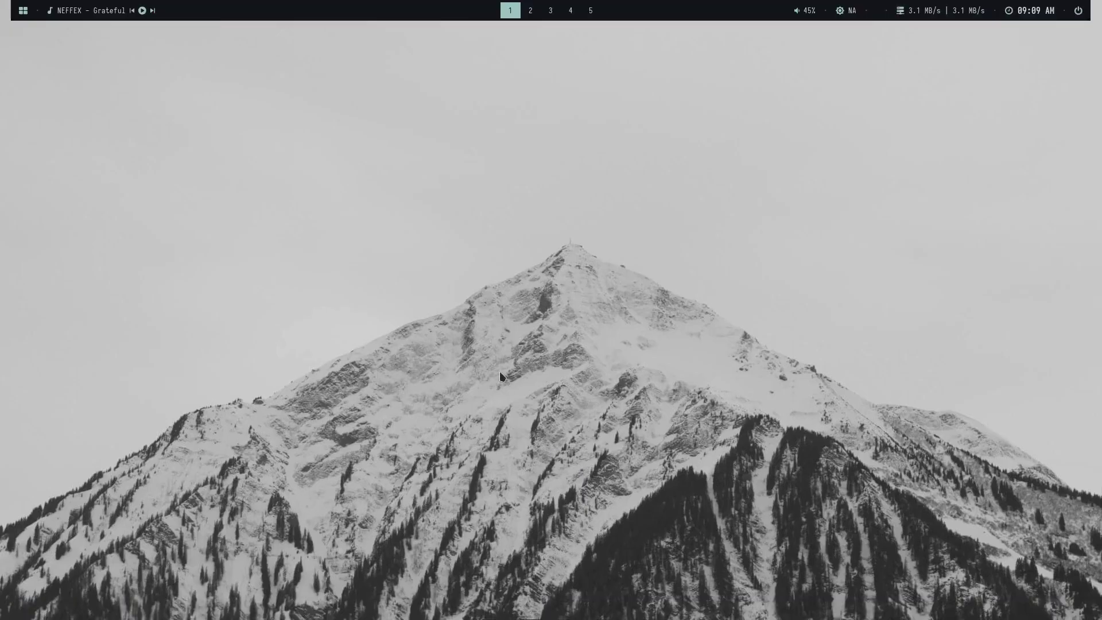
pyautogui.click(23, 11)
pyautogui.click(402, 363)
# - Browse the Change Style list and apply the 14. Slime style
pyautogui.rightClick(404, 363)
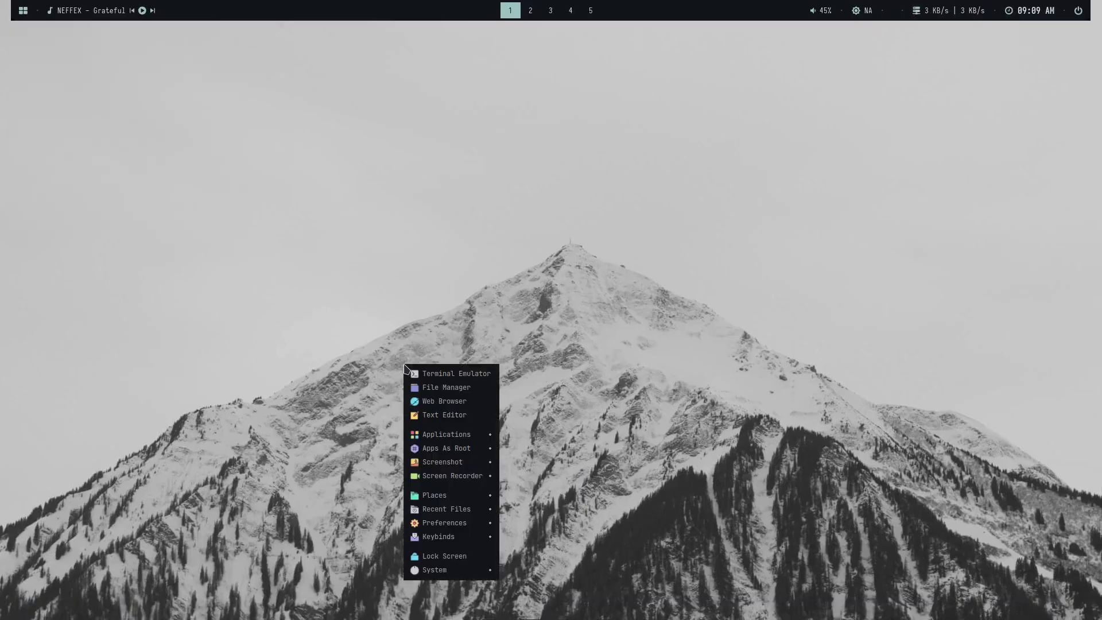
pyautogui.moveTo(455, 500)
pyautogui.moveTo(471, 524)
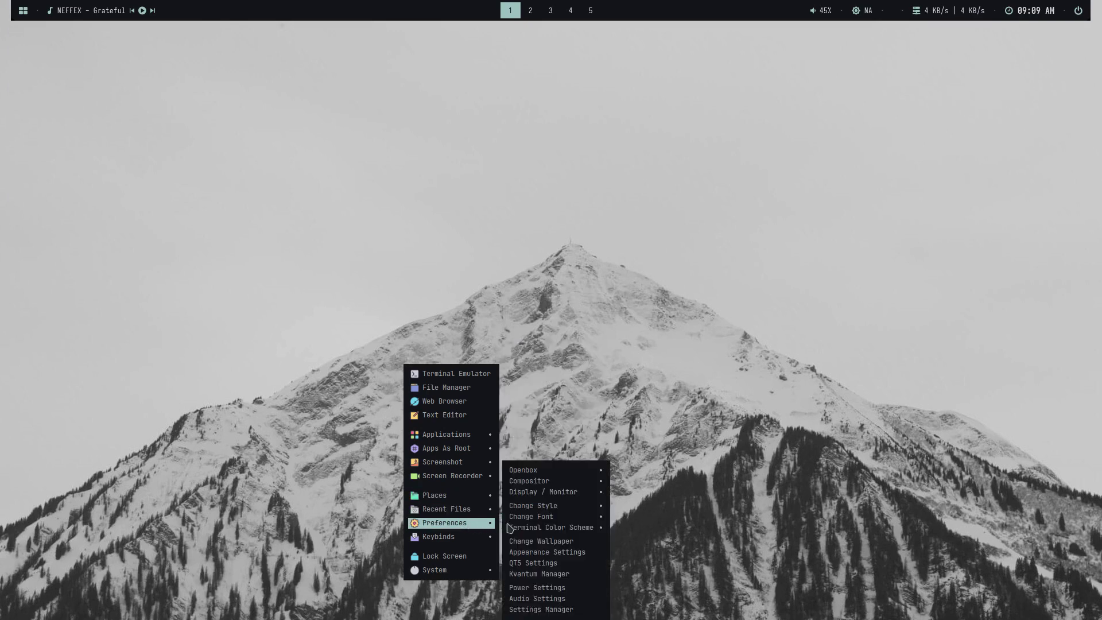
pyautogui.moveTo(552, 508)
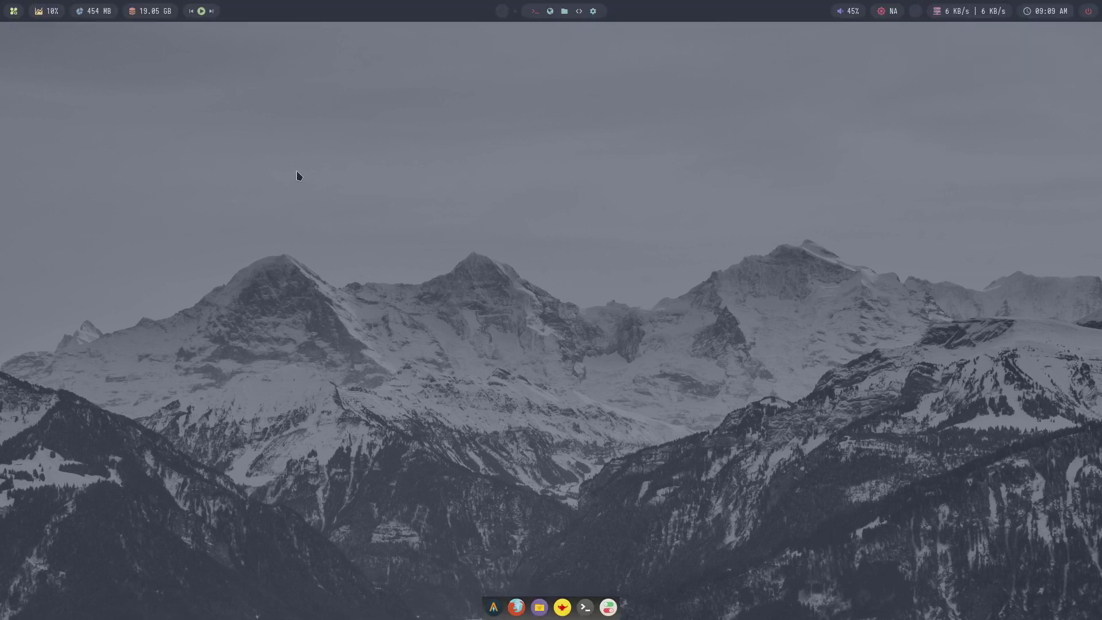
pyautogui.rightClick(296, 170)
pyautogui.moveTo(352, 247)
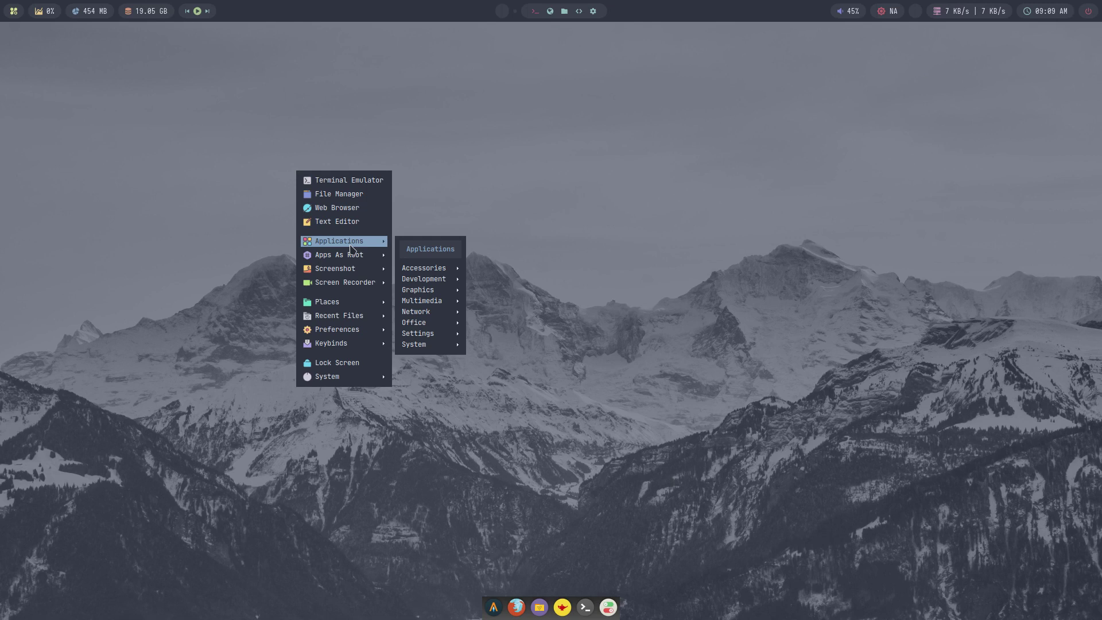
pyautogui.moveTo(367, 331)
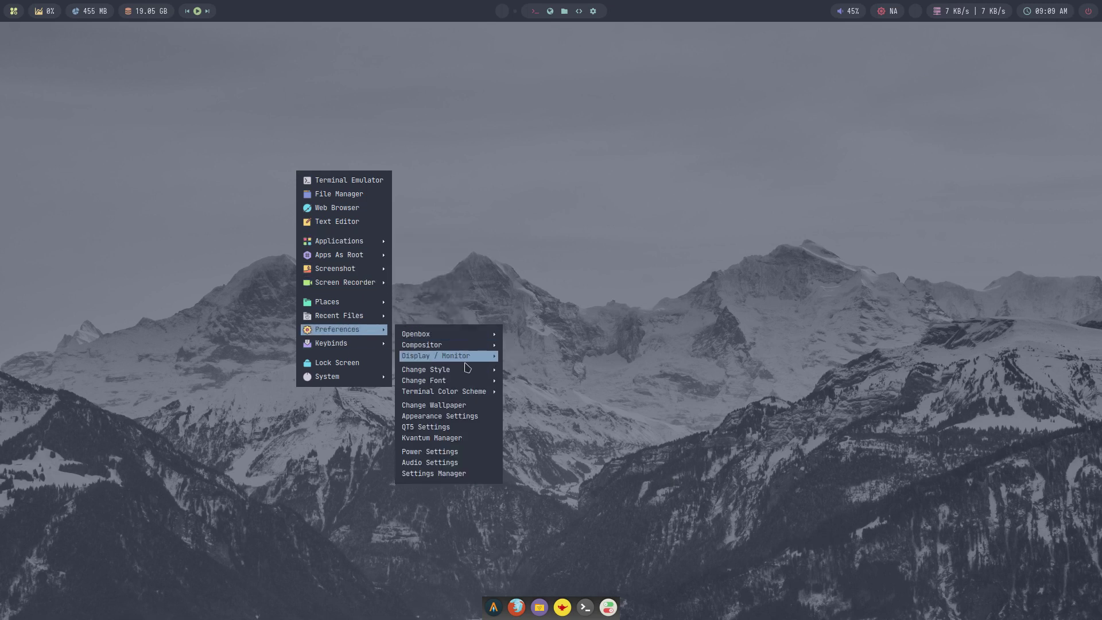
pyautogui.moveTo(468, 370)
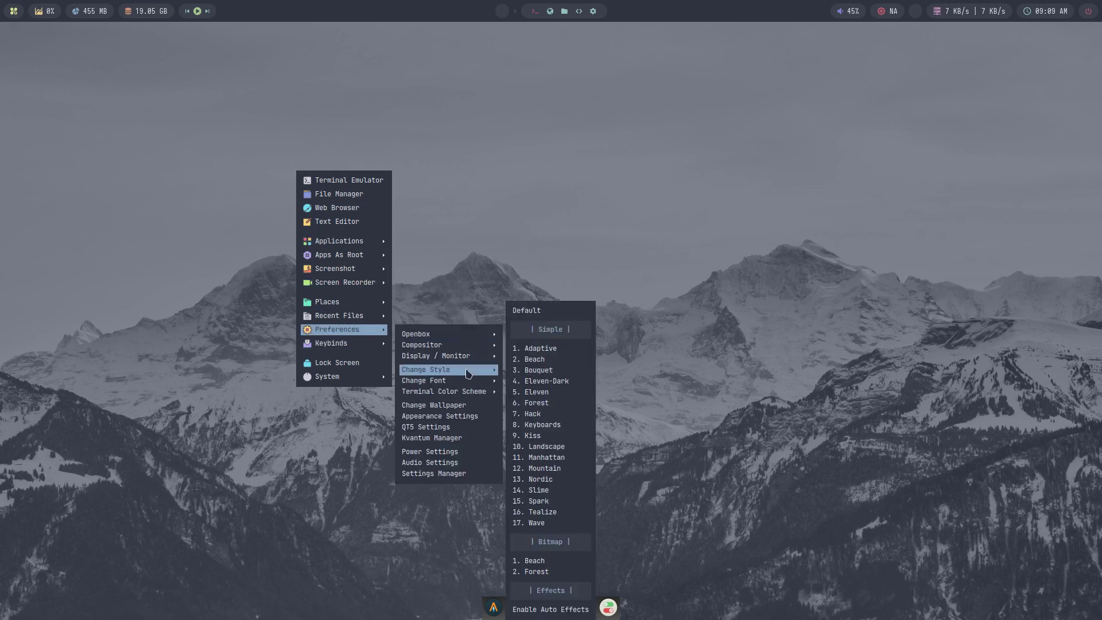
pyautogui.click(562, 491)
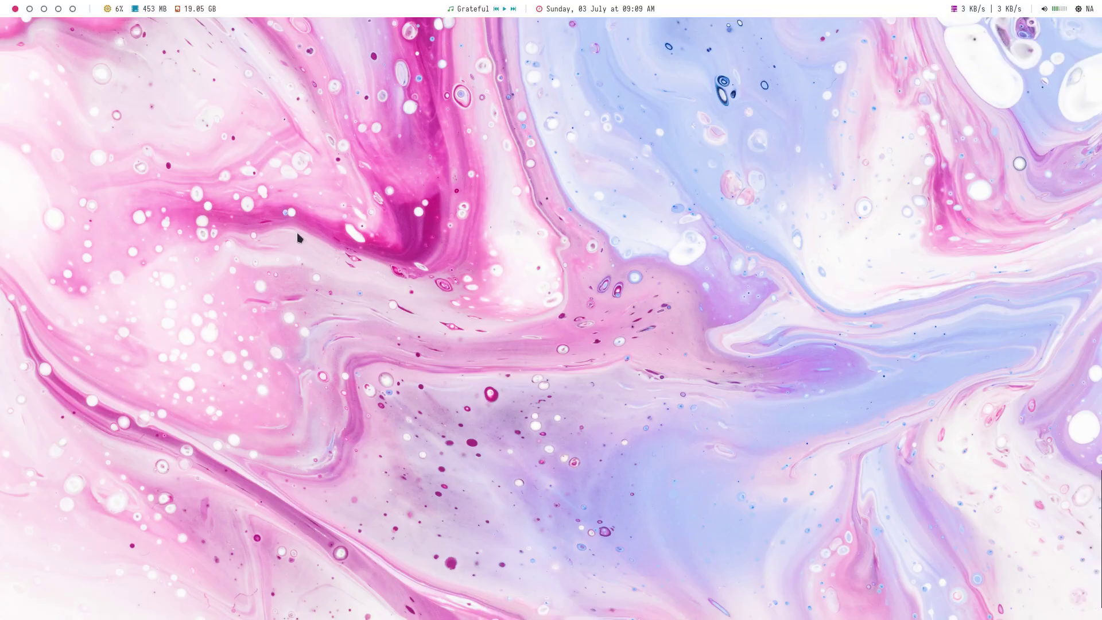
# - Apply the Tealize style from the Change Style menu
pyautogui.rightClick(174, 167)
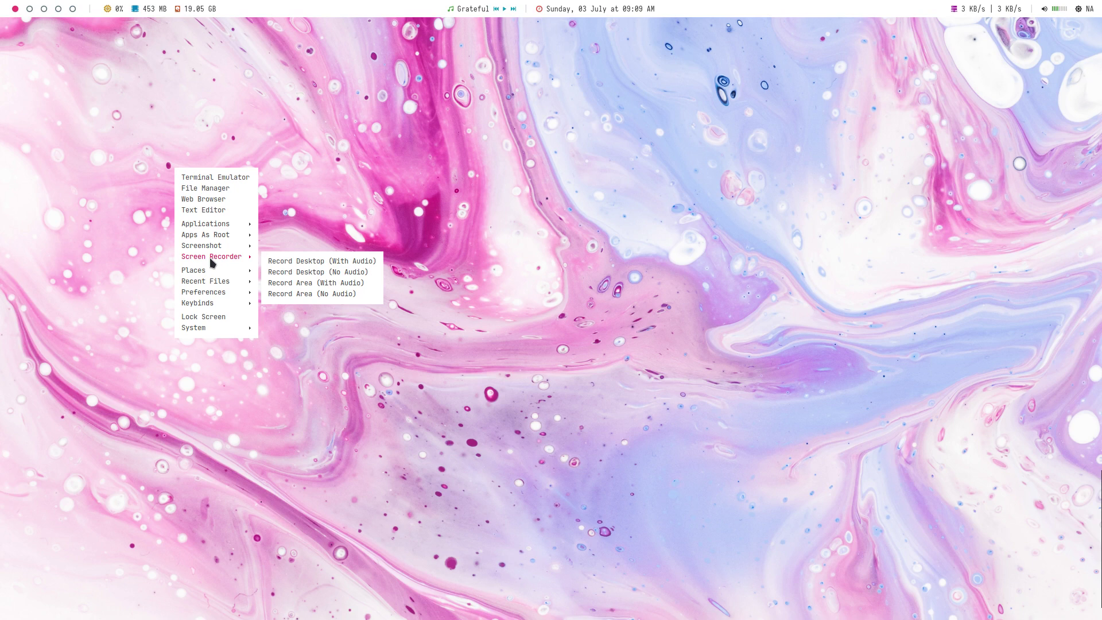
pyautogui.moveTo(224, 283)
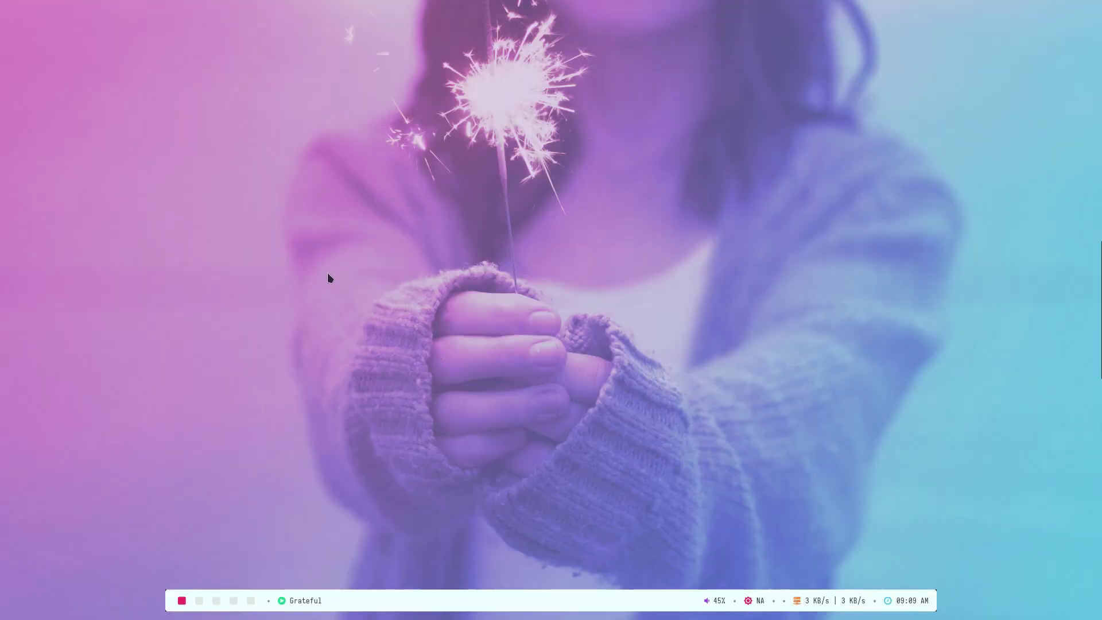
pyautogui.rightClick(326, 192)
pyautogui.moveTo(375, 343)
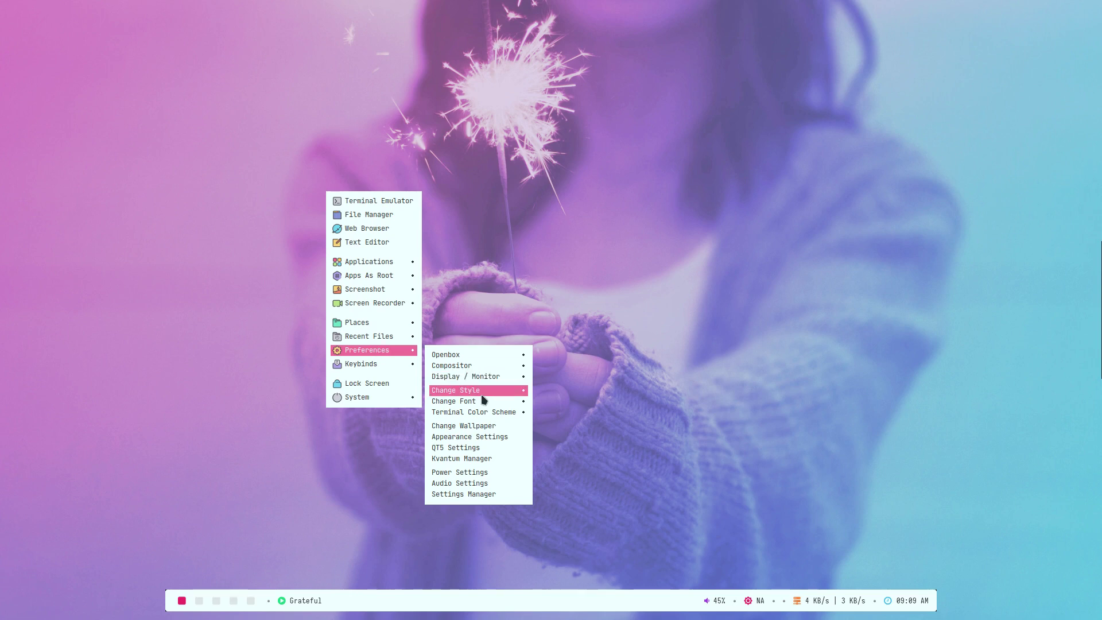
pyautogui.moveTo(505, 391)
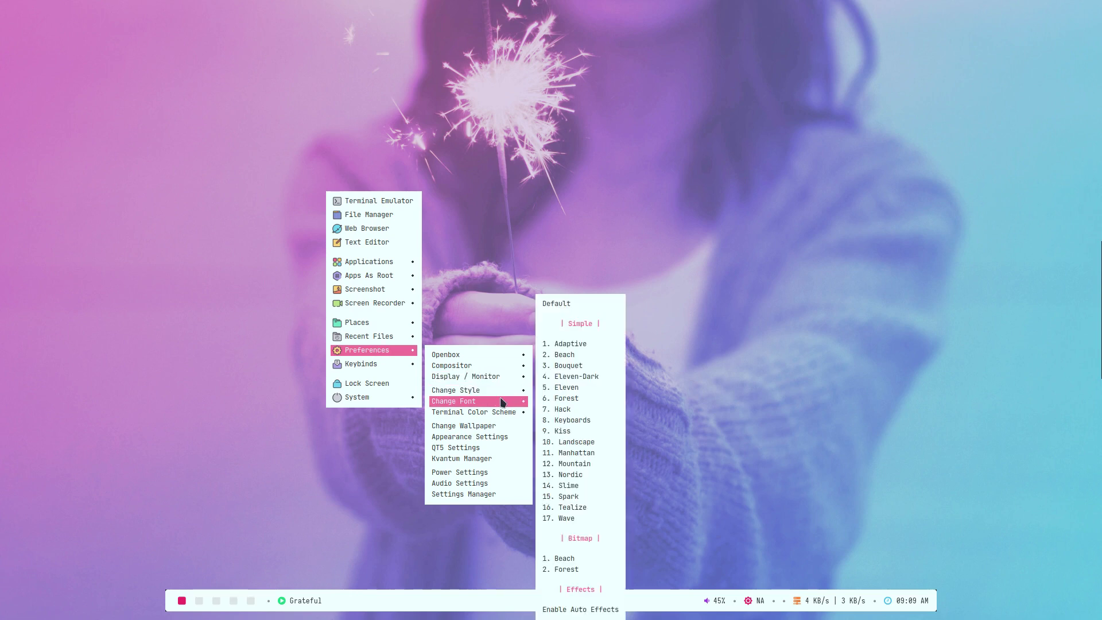
pyautogui.click(581, 508)
# - Switch the desktop to the Wave style with its ocean wallpaper
pyautogui.rightClick(233, 156)
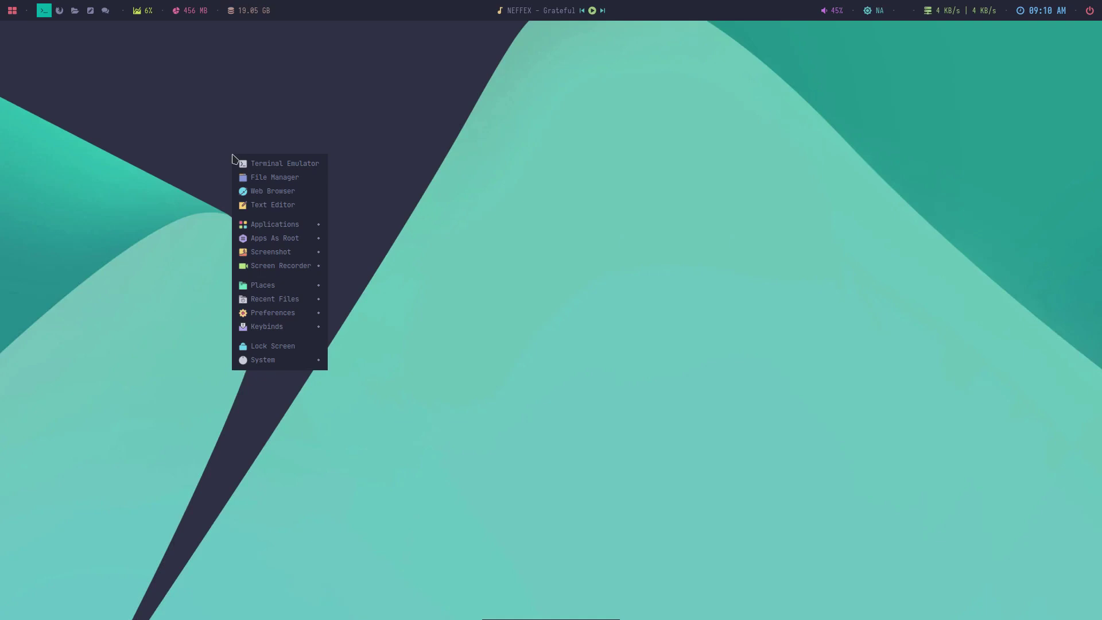
pyautogui.moveTo(290, 303)
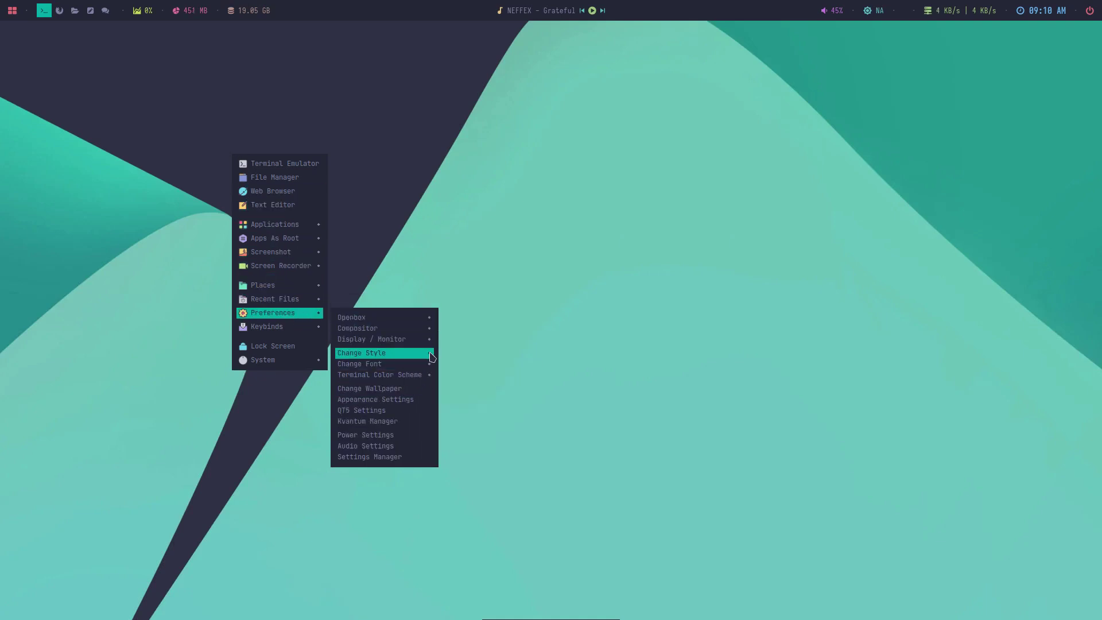
pyautogui.moveTo(432, 353)
pyautogui.click(497, 523)
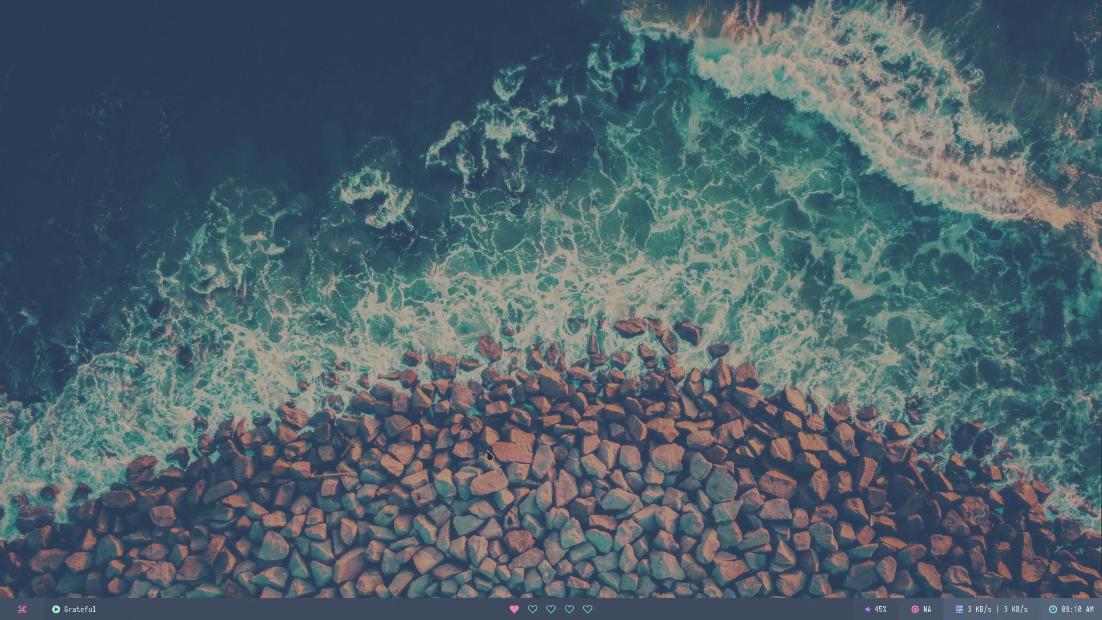
# - Go to workspace 2 and pick Sans Italic in the Status Bar (polybar) font chooser
pyautogui.click(532, 609)
pyautogui.rightClick(208, 175)
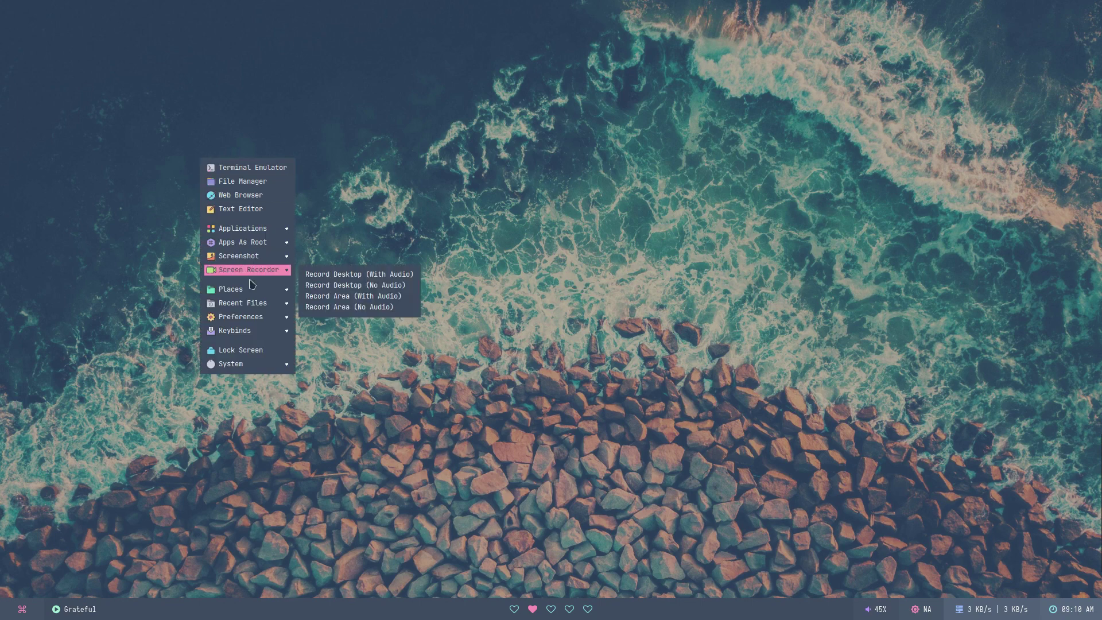
pyautogui.moveTo(256, 292)
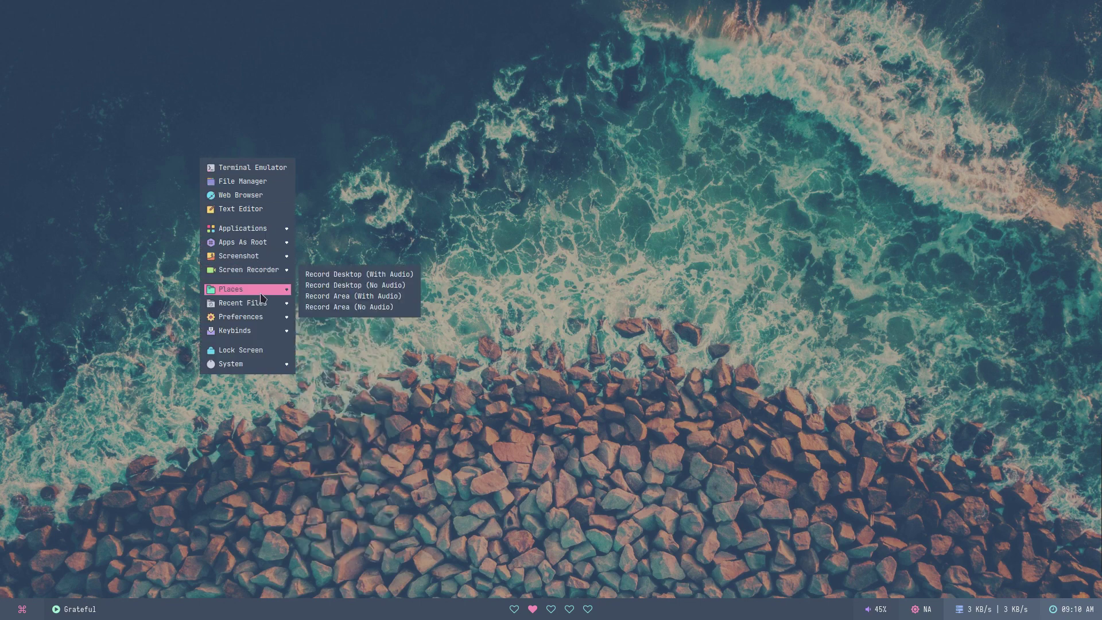
pyautogui.moveTo(265, 325)
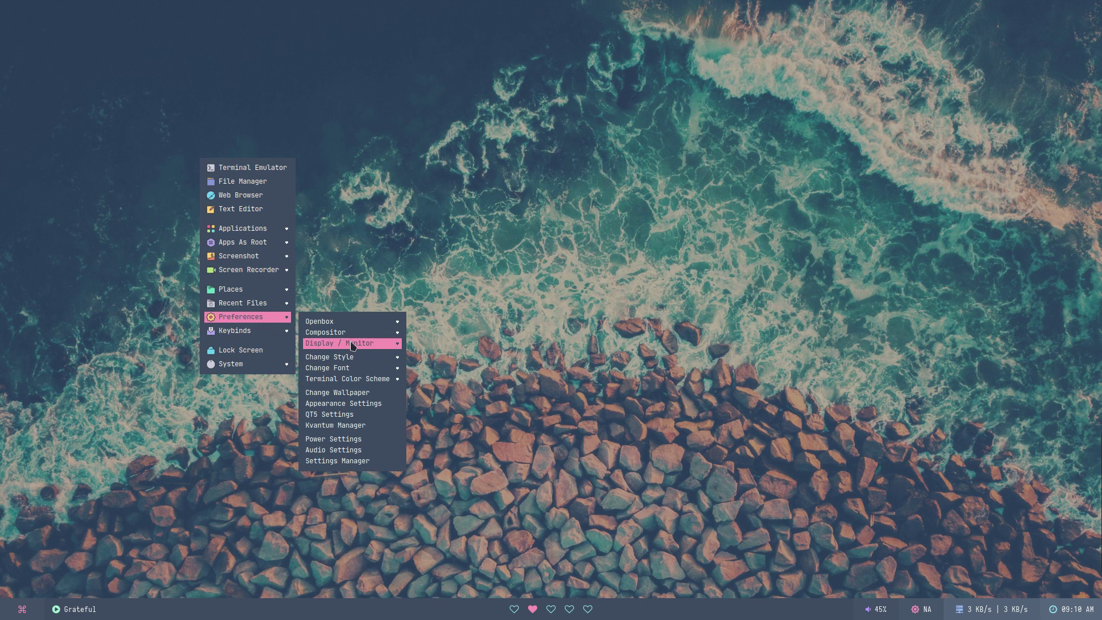
pyautogui.moveTo(357, 359)
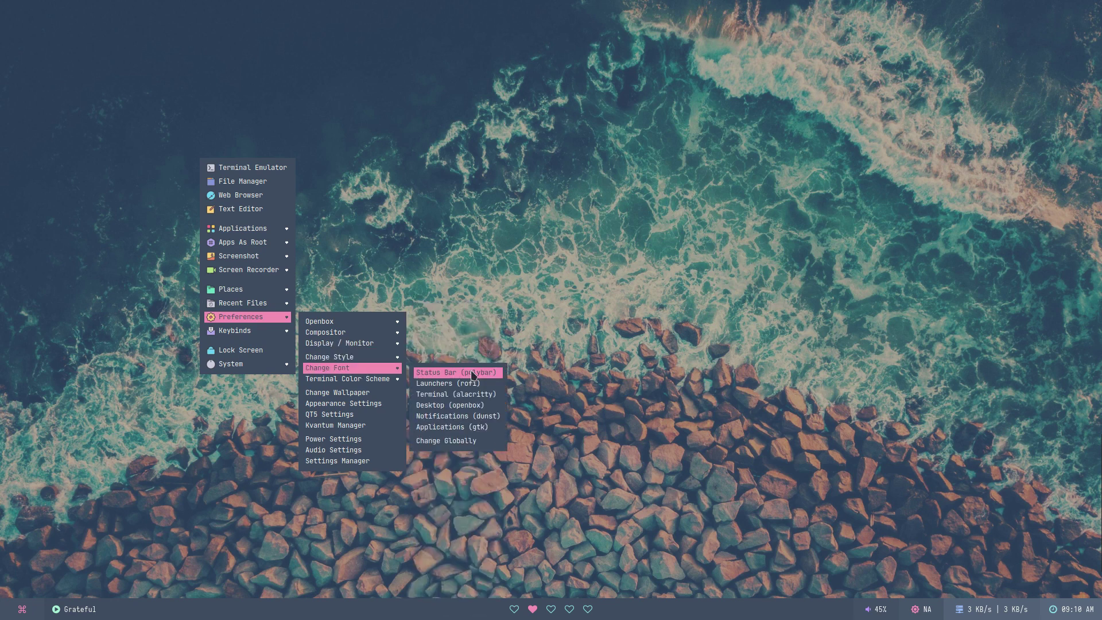
pyautogui.click(473, 373)
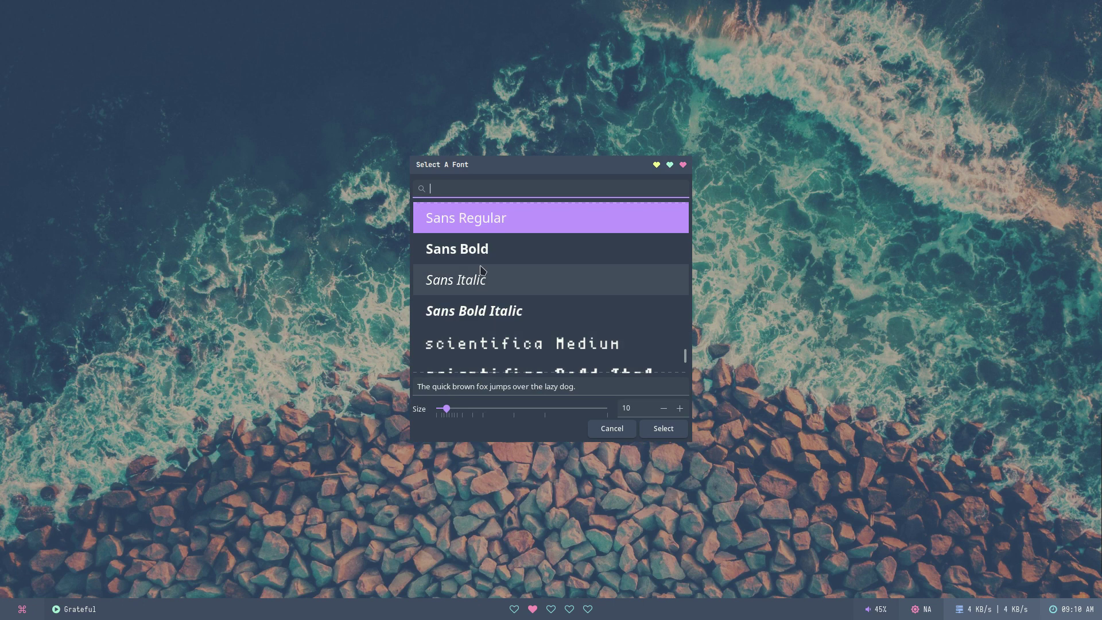
pyautogui.click(487, 292)
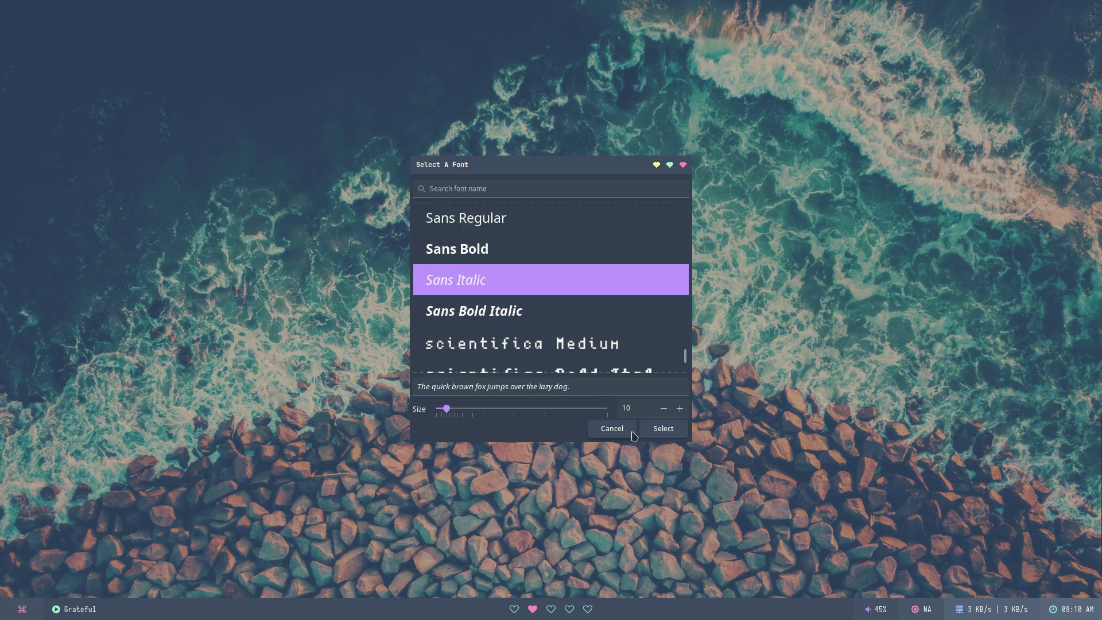
# - Confirm Sans Italic for the status bar, then set the global font to scientifica Medium
pyautogui.click(660, 434)
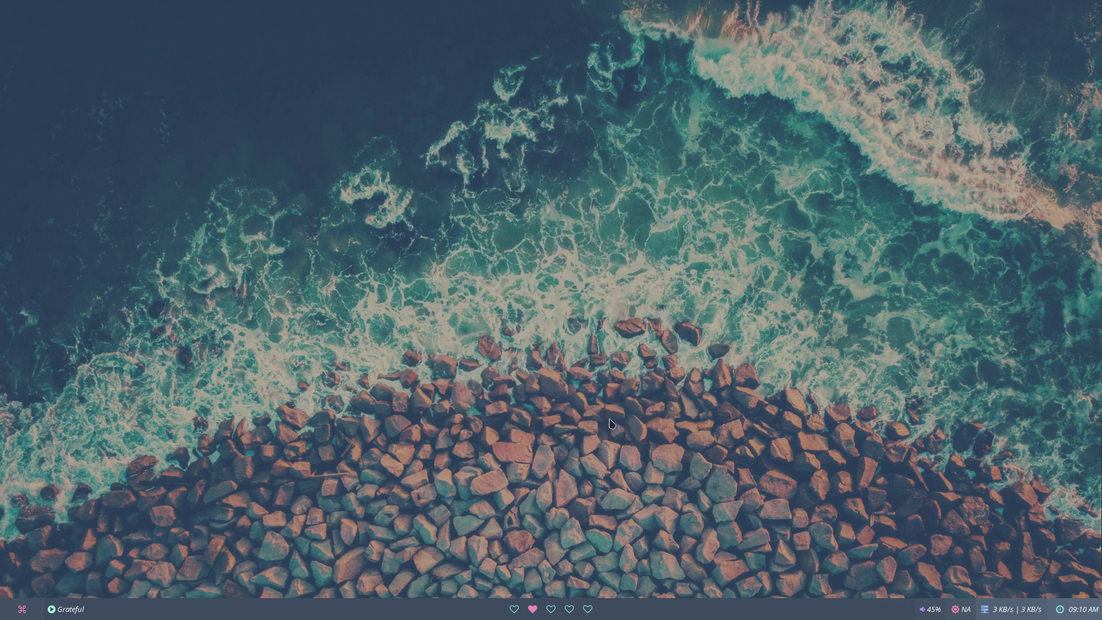
pyautogui.rightClick(253, 231)
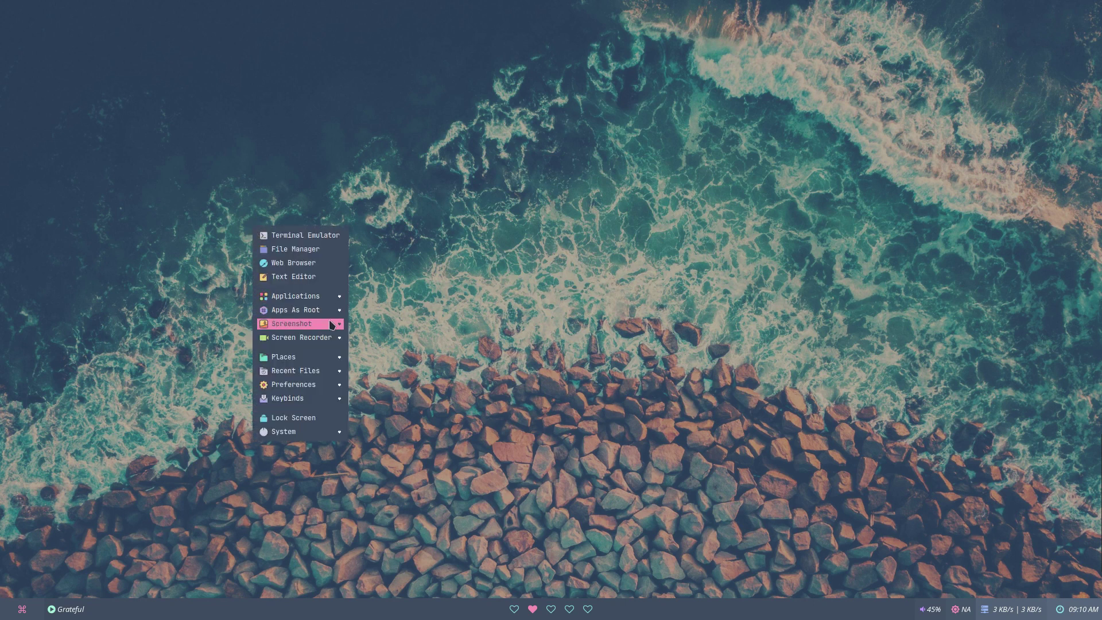
pyautogui.moveTo(319, 362)
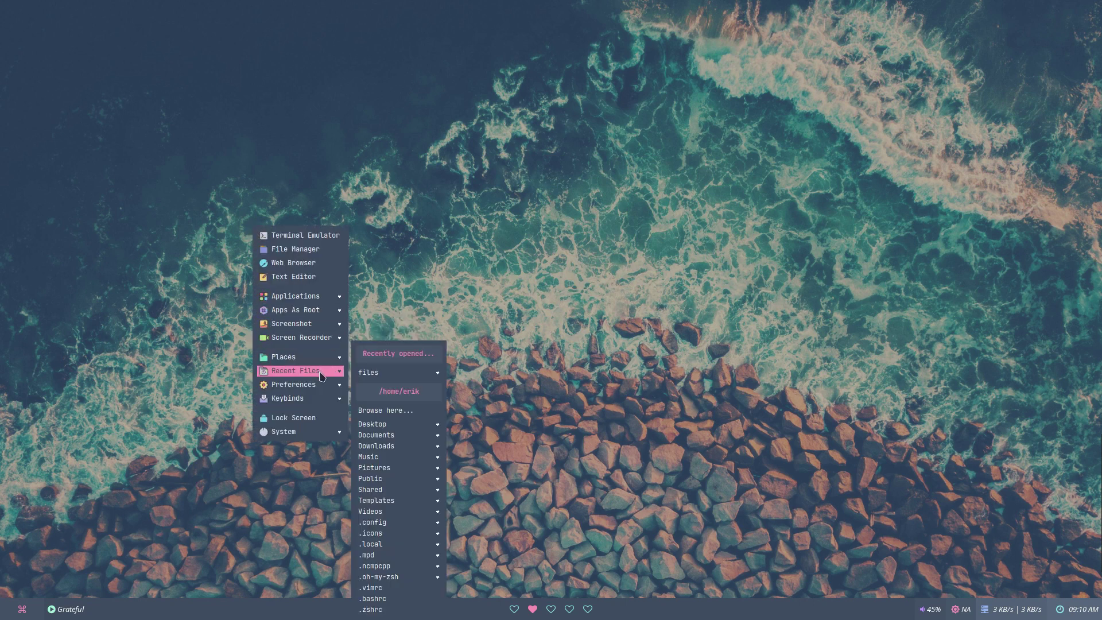
pyautogui.moveTo(320, 385)
pyautogui.moveTo(400, 430)
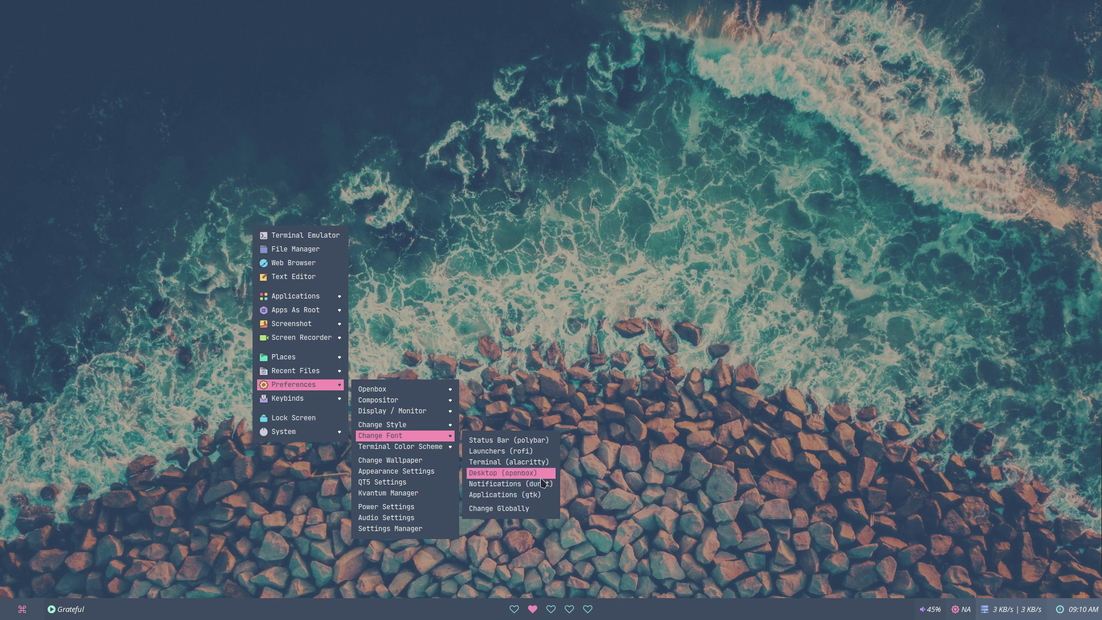
pyautogui.click(523, 509)
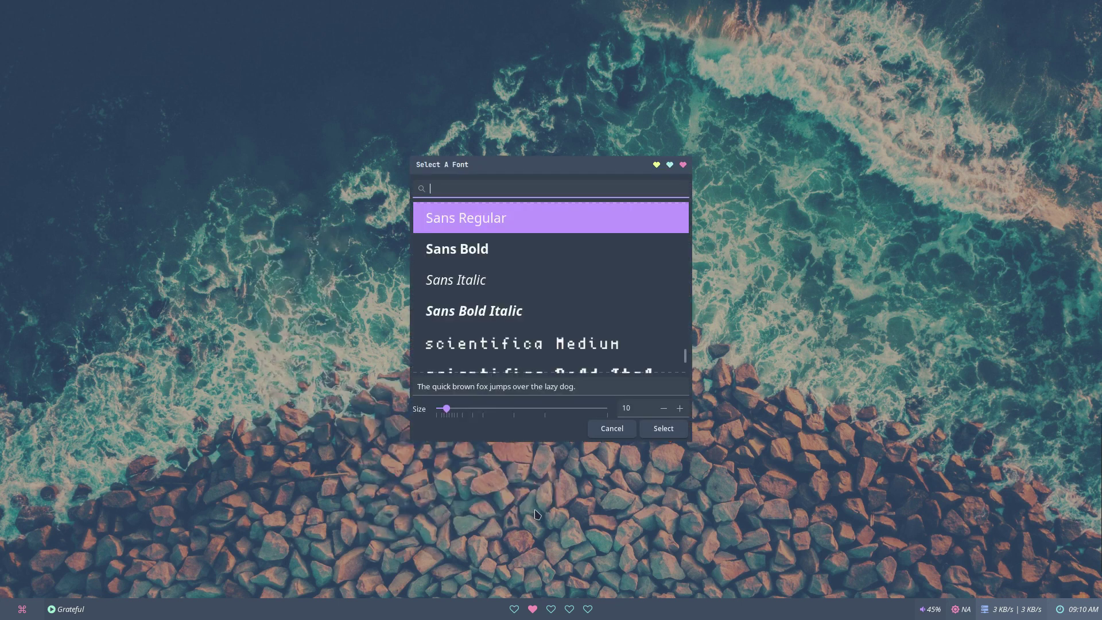
pyautogui.click(497, 345)
pyautogui.click(665, 433)
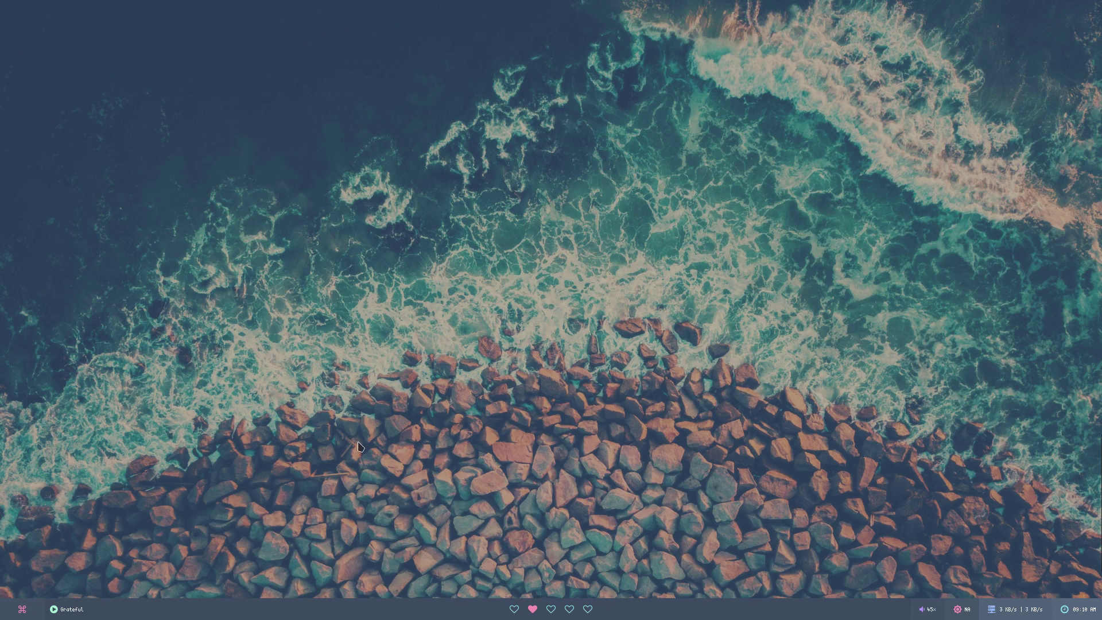
# - Open a neofetch terminal and move it to the upper right of the desktop
pyautogui.press('super+Return')
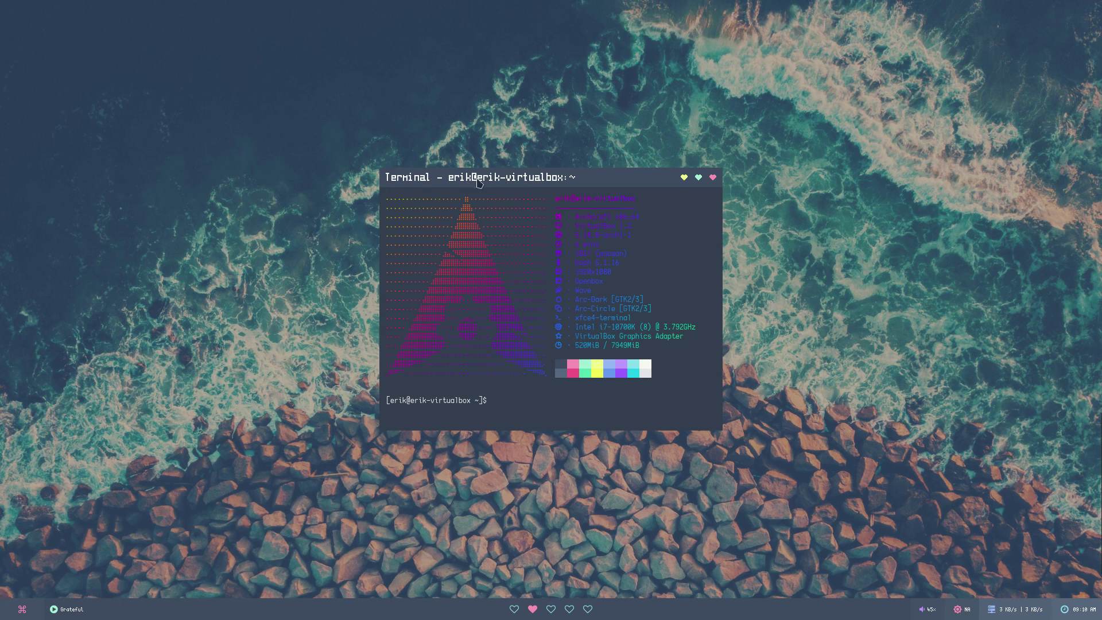
pyautogui.moveTo(573, 176); pyautogui.dragTo(767, 141)
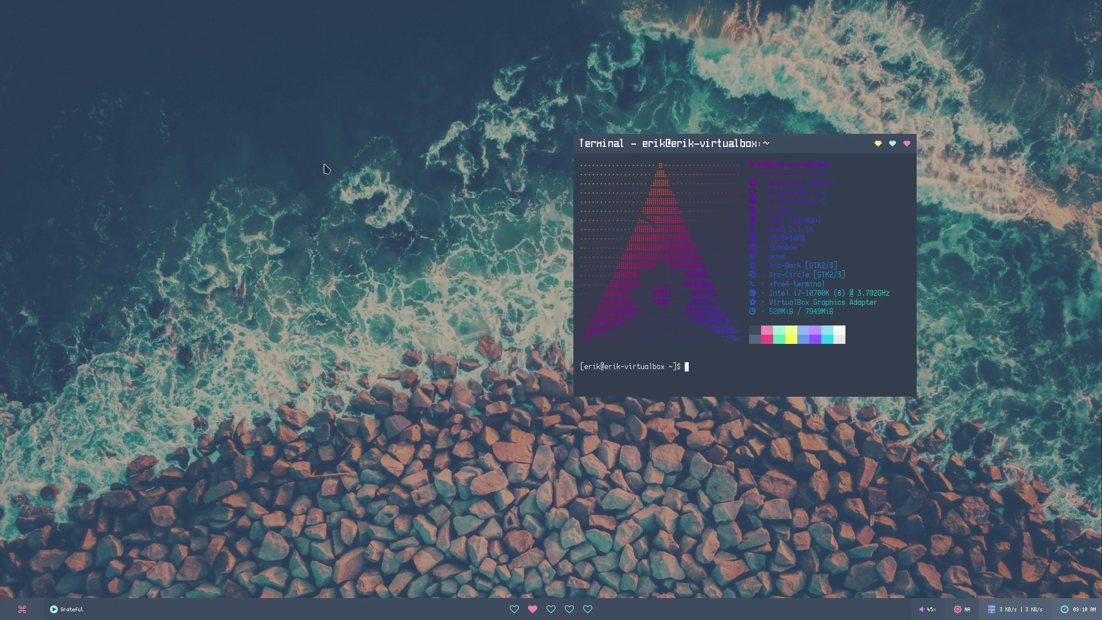
pyautogui.rightClick(280, 193)
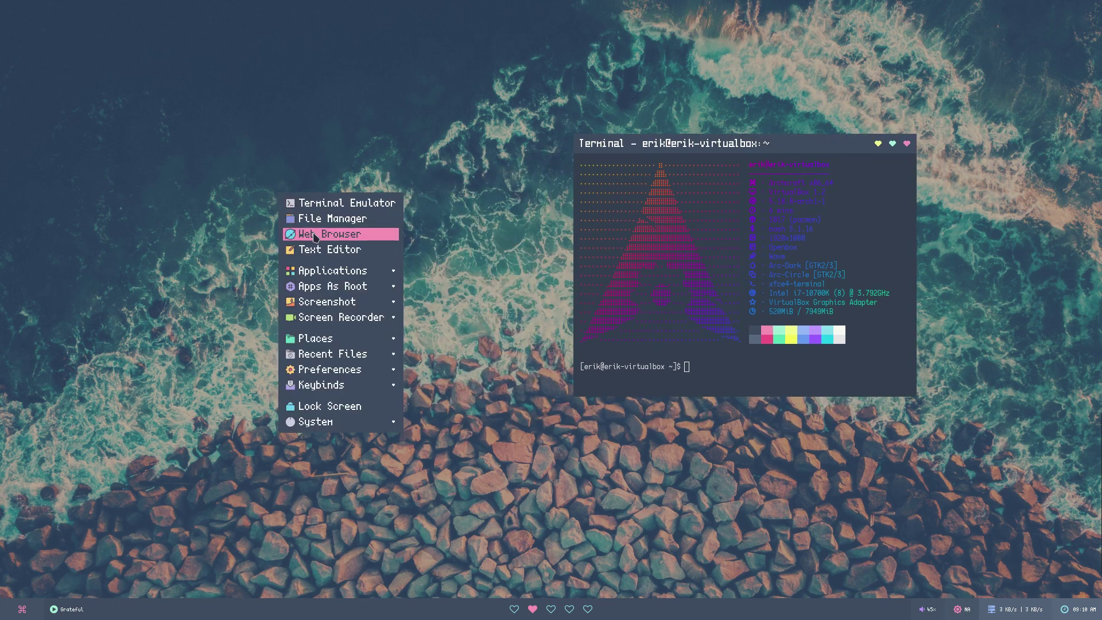
pyautogui.moveTo(330, 340)
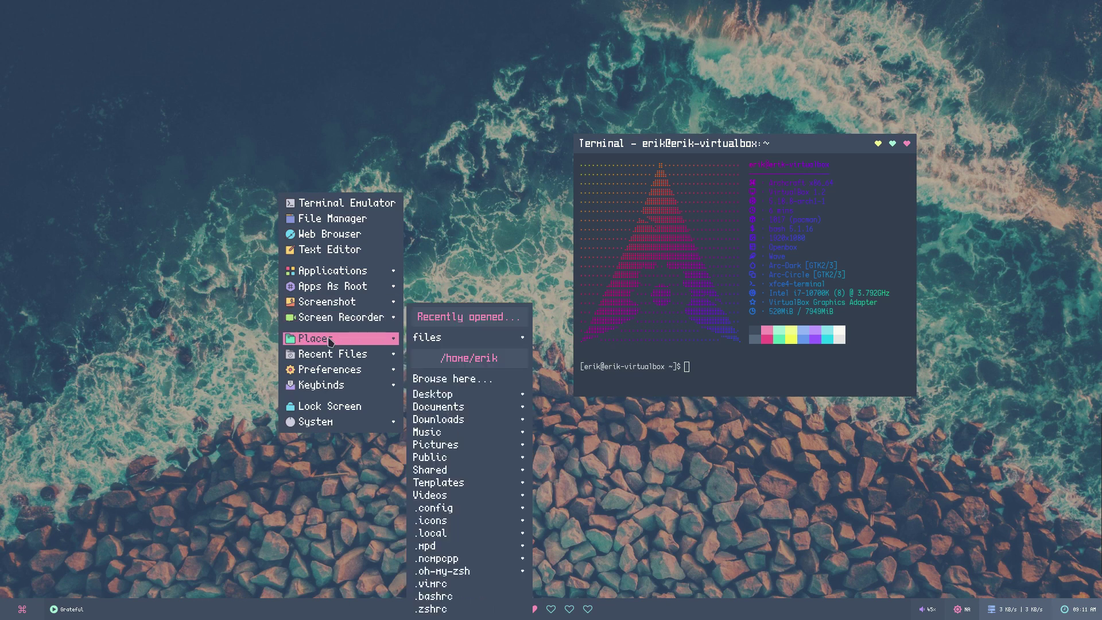
pyautogui.moveTo(358, 374)
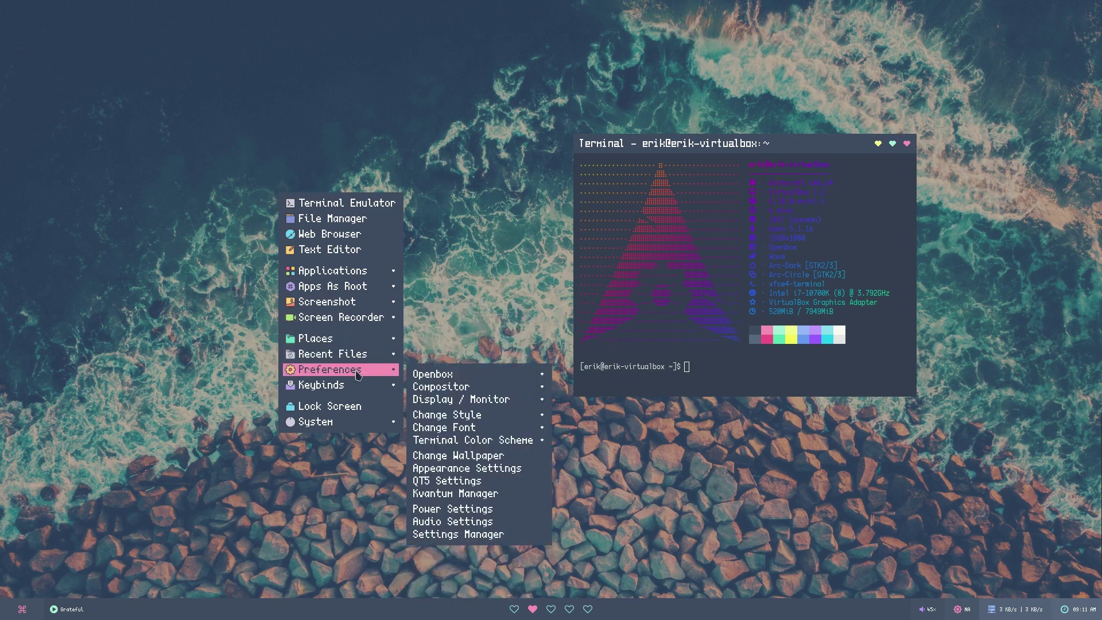
pyautogui.moveTo(467, 430)
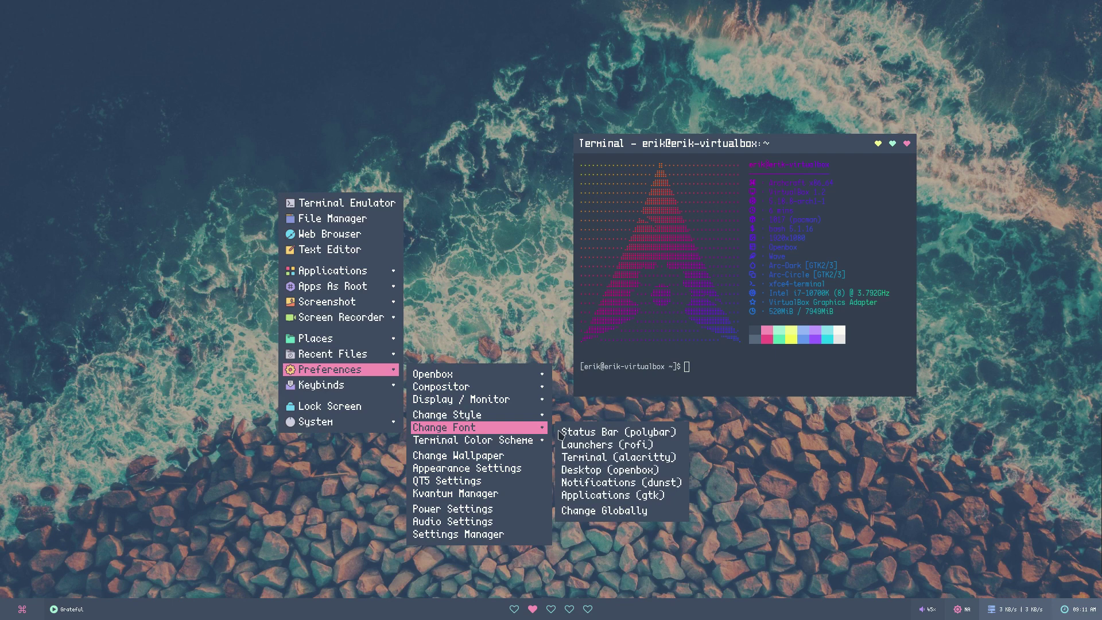
# - Set the global font to archcraft Regular at size 11
pyautogui.click(616, 512)
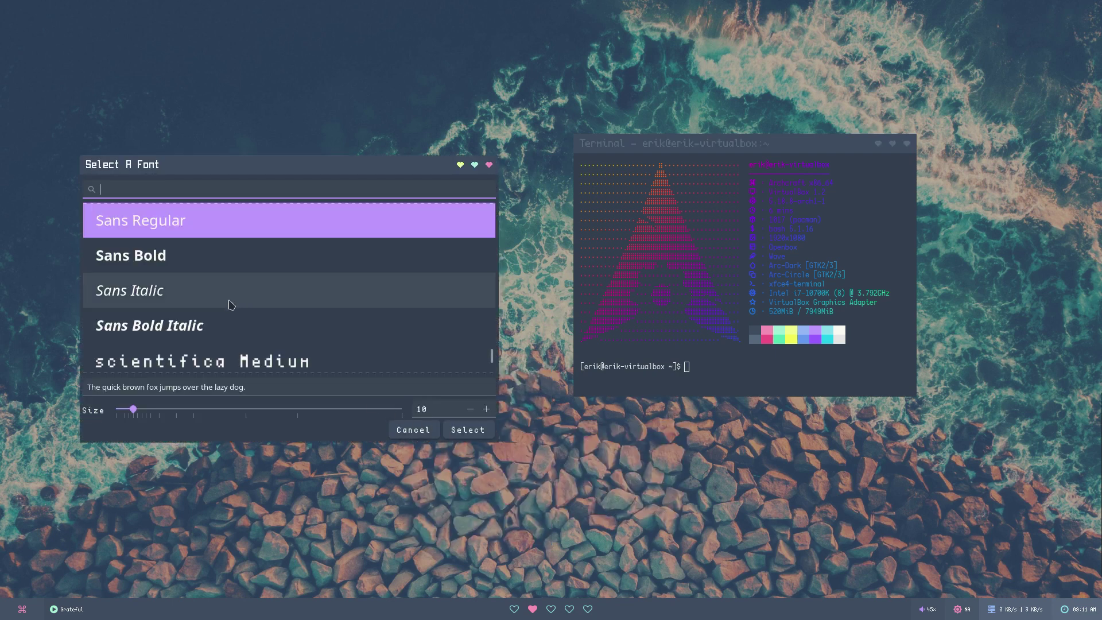
pyautogui.scroll(5, 172, 282)
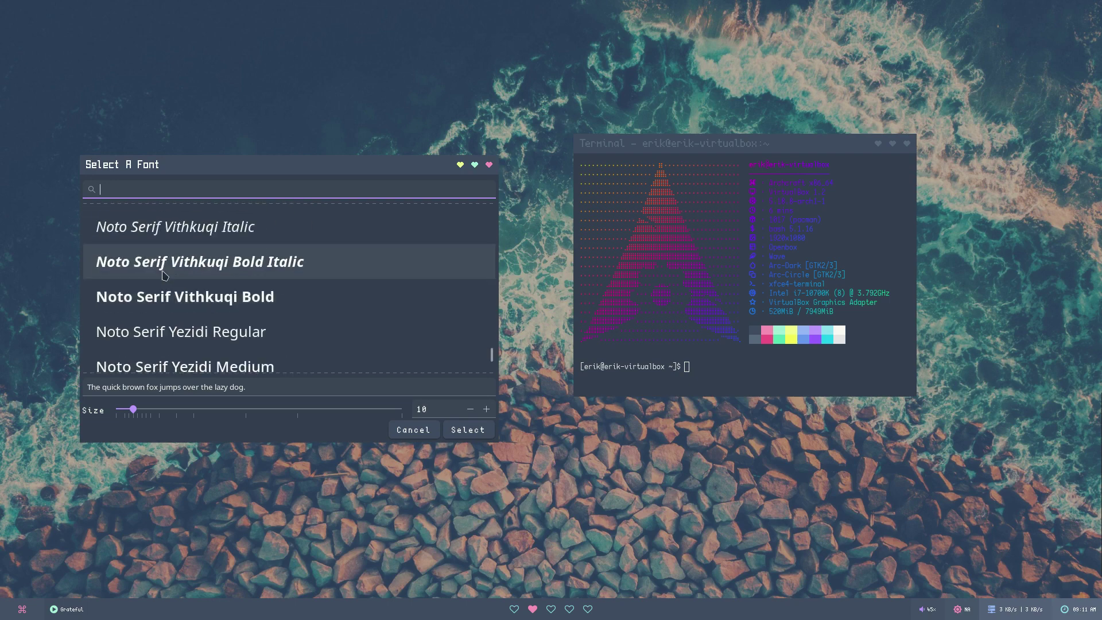
pyautogui.scroll(10, 165, 275)
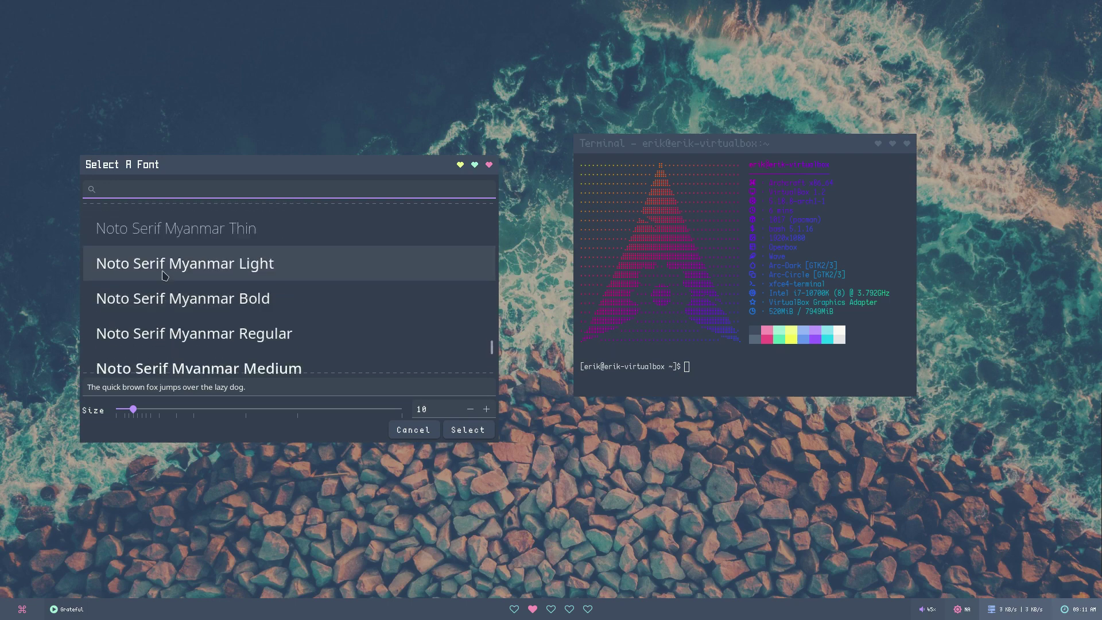
pyautogui.scroll(10, 165, 276)
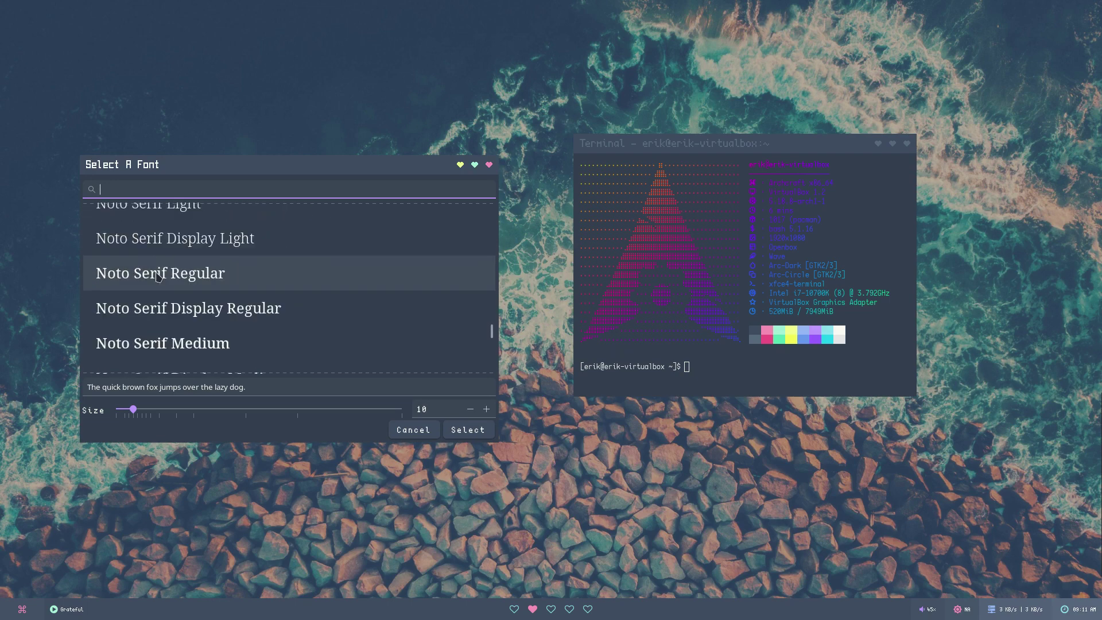
pyautogui.scroll(10, 159, 276)
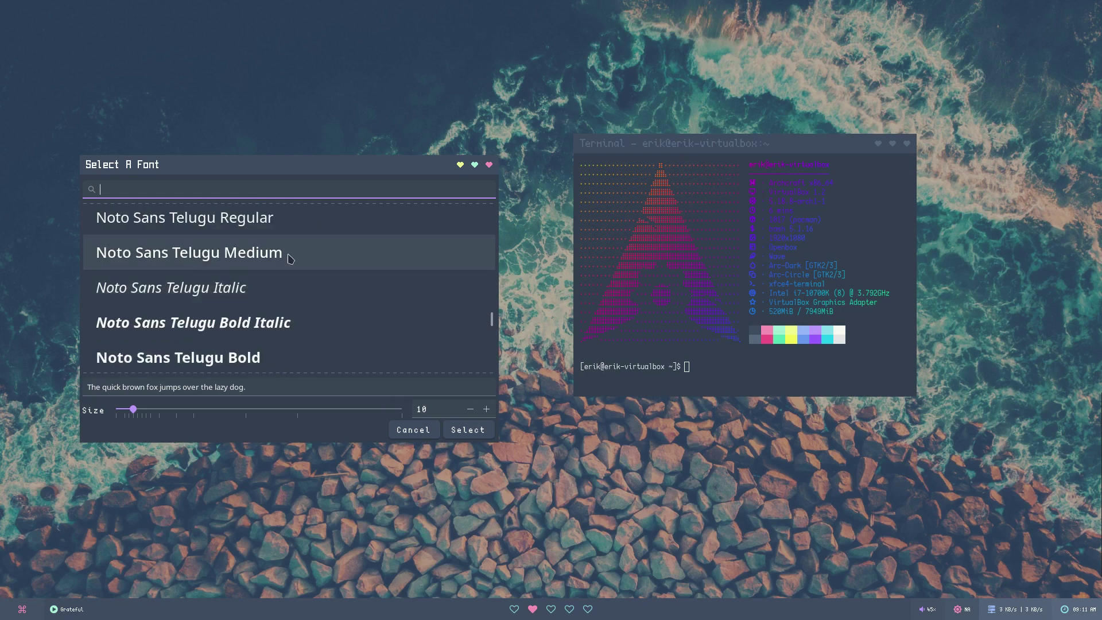
pyautogui.moveTo(492, 317); pyautogui.dragTo(501, 208)
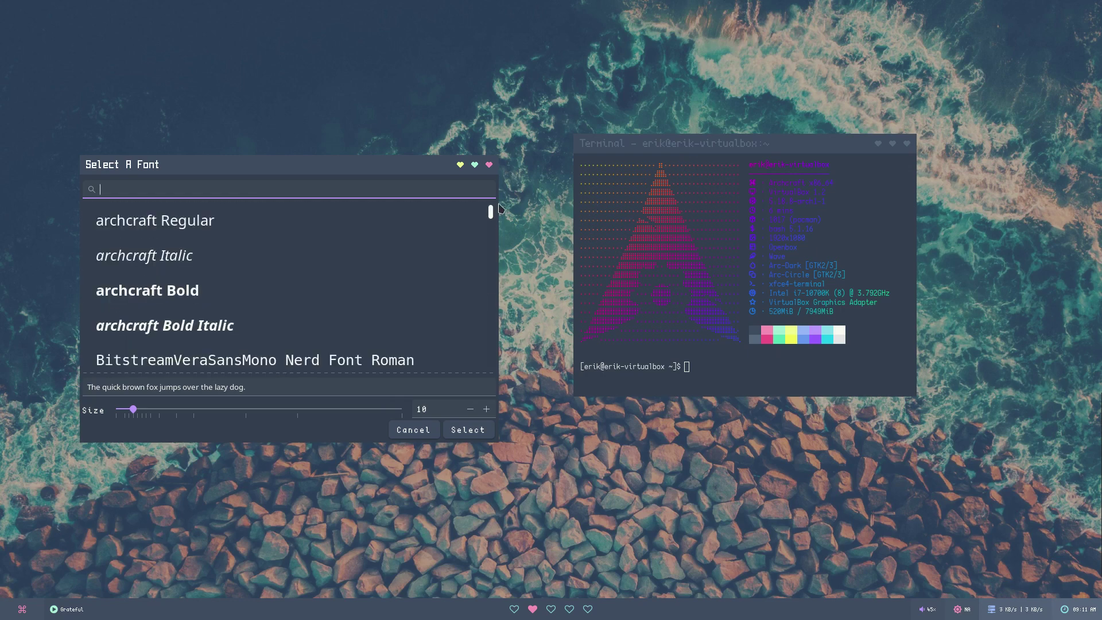
pyautogui.click(228, 234)
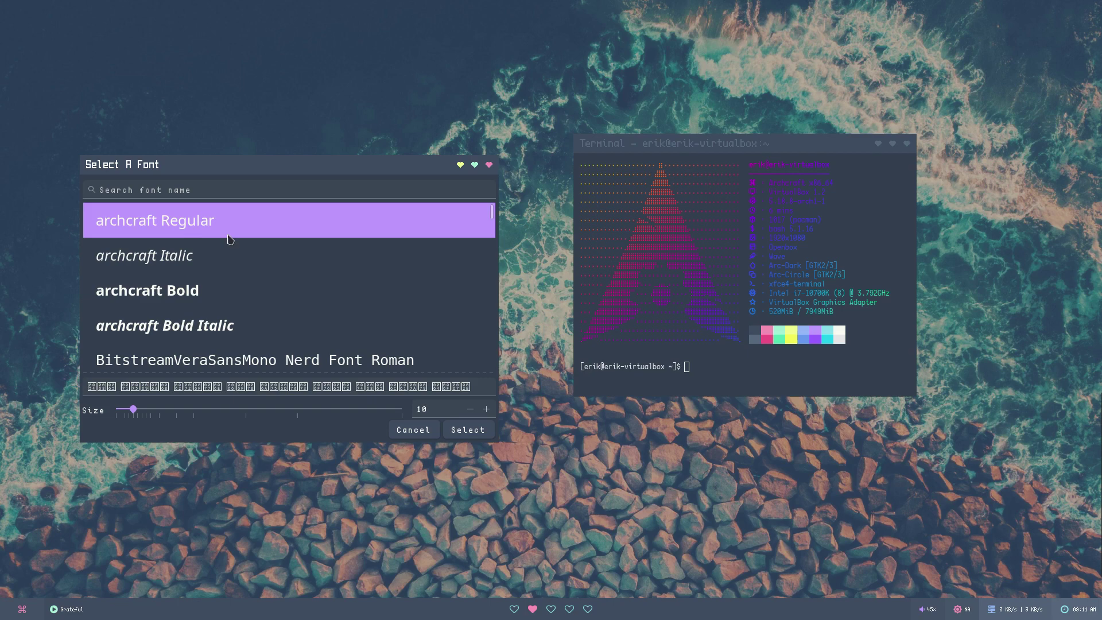
pyautogui.click(487, 409)
pyautogui.click(470, 435)
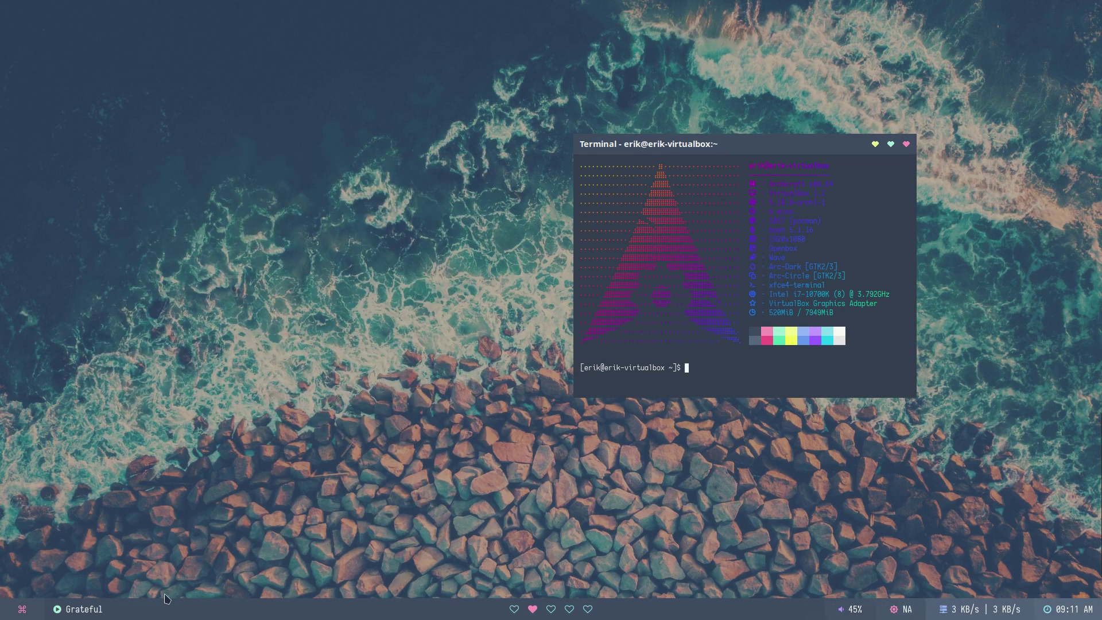
# - Bring up the global font chooser from the desktop menu and browse its font list
pyautogui.click(26, 613)
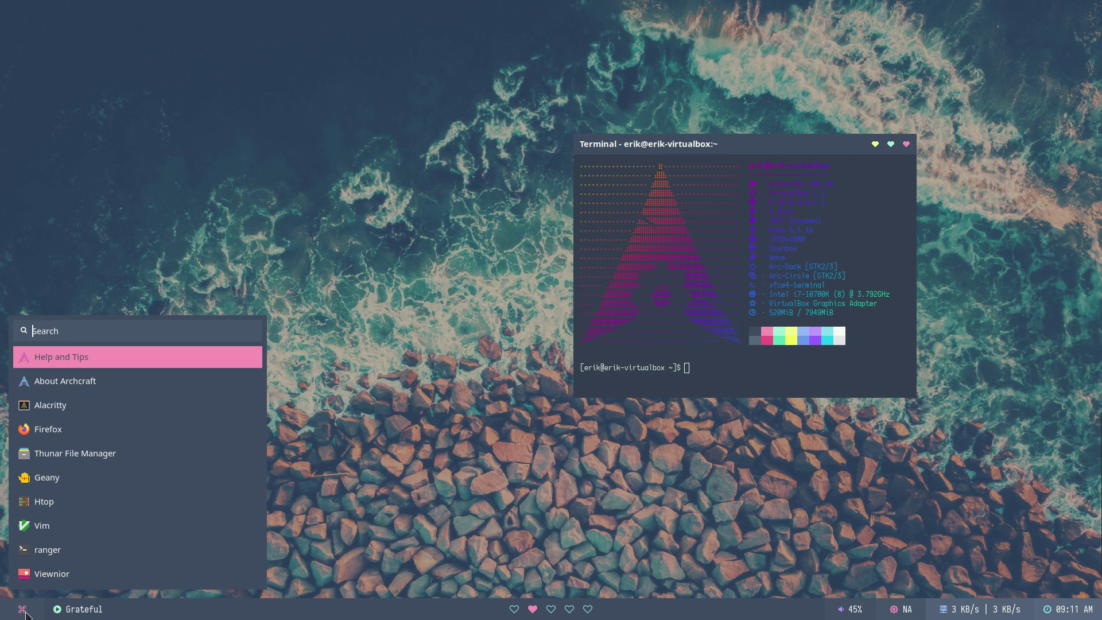
pyautogui.click(467, 439)
pyautogui.rightClick(511, 299)
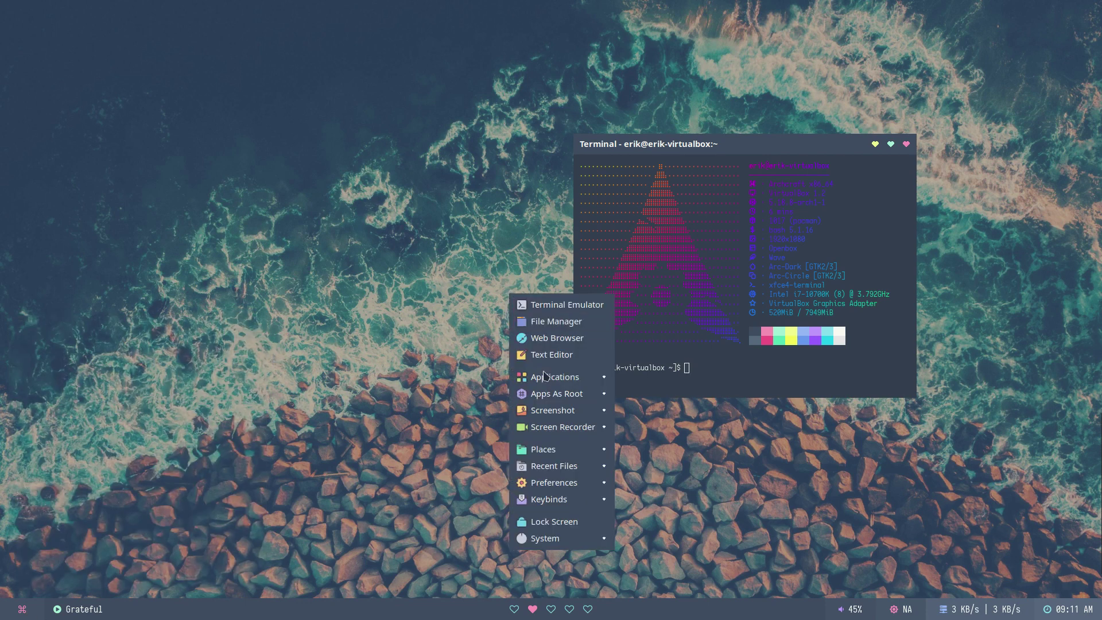
pyautogui.moveTo(577, 430)
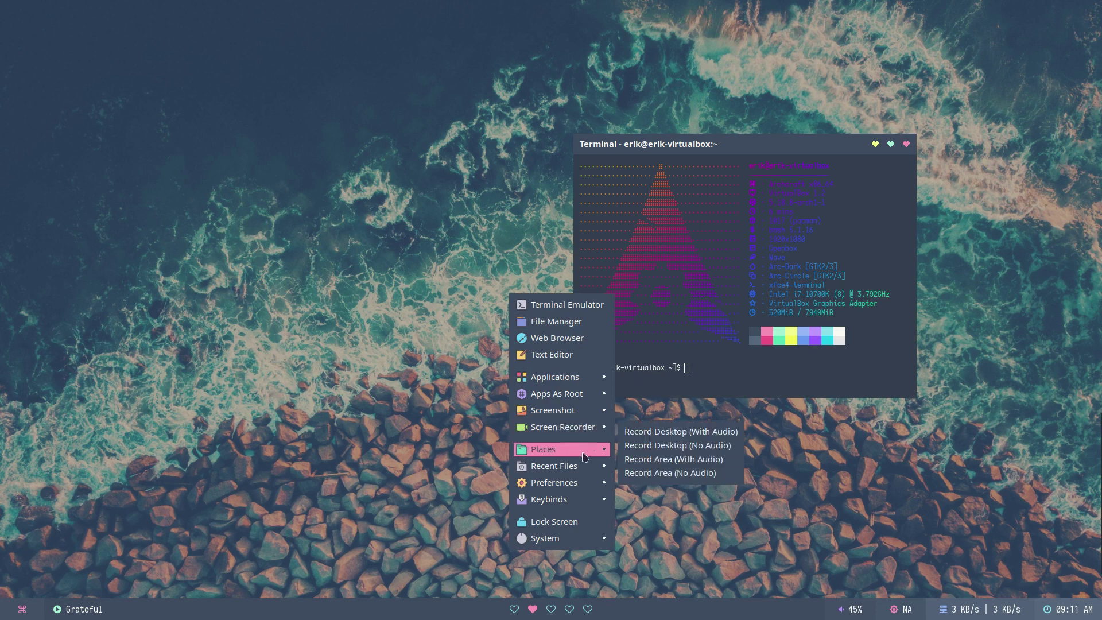
pyautogui.moveTo(579, 483)
pyautogui.moveTo(661, 494)
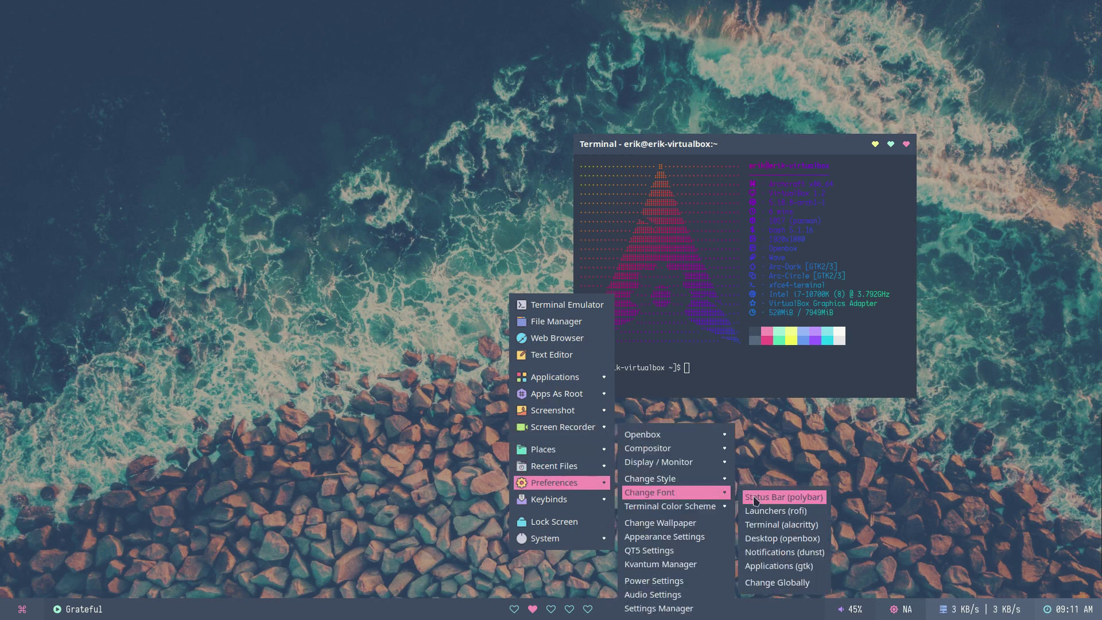
pyautogui.click(788, 583)
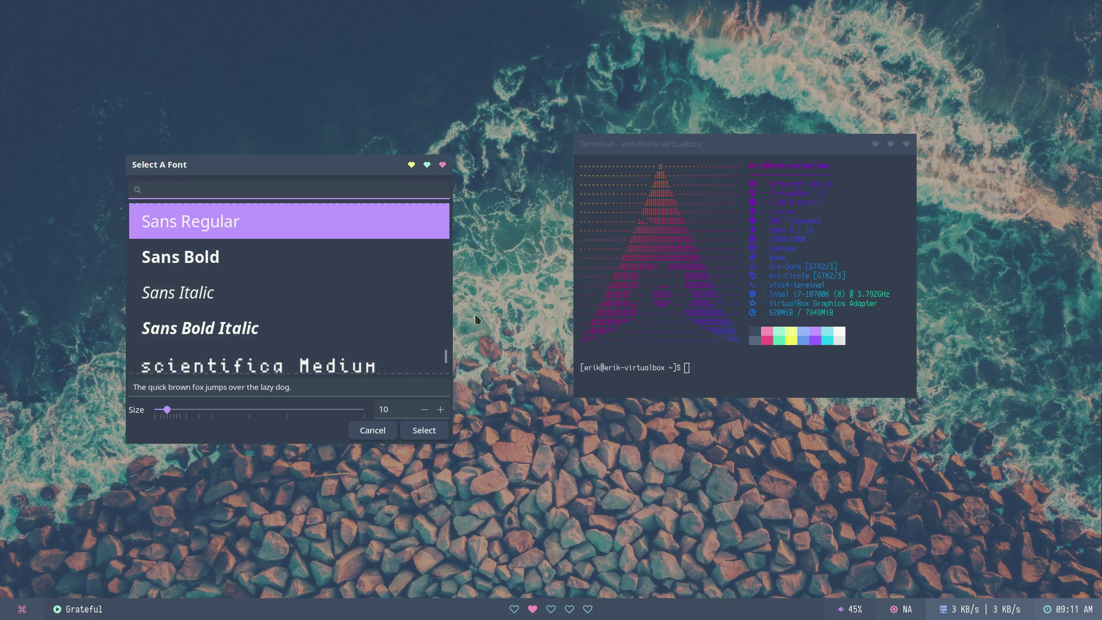
pyautogui.moveTo(446, 357); pyautogui.dragTo(454, 232)
pyautogui.scroll(1, 258, 282)
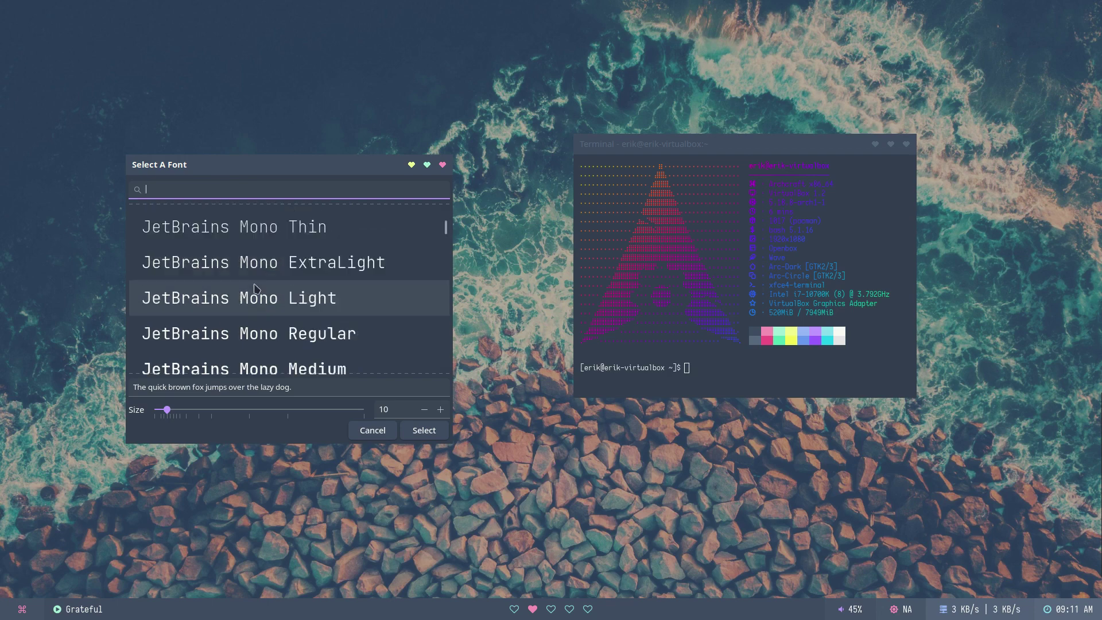
pyautogui.scroll(-10, 258, 284)
pyautogui.scroll(-10, 257, 289)
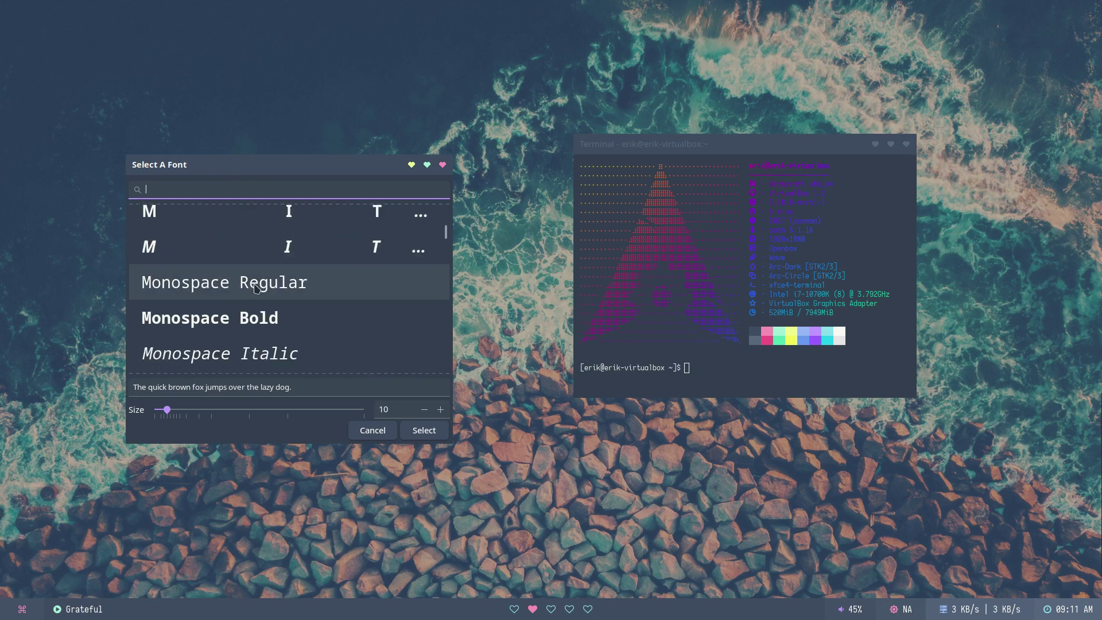
pyautogui.scroll(8, 257, 288)
pyautogui.scroll(12, 257, 288)
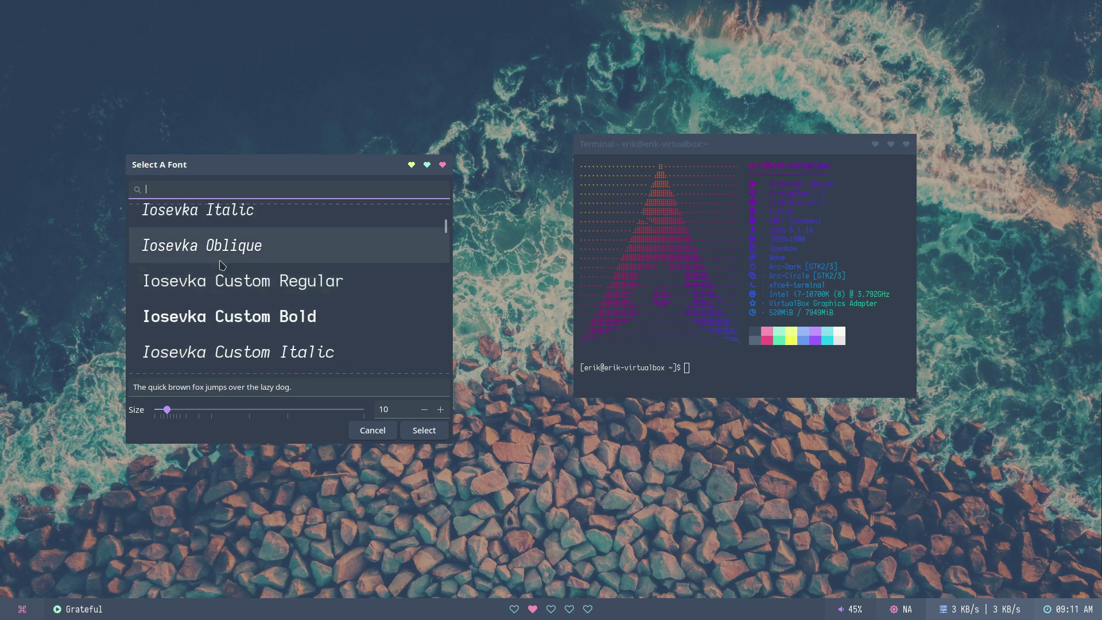
pyautogui.scroll(8, 224, 267)
pyautogui.scroll(1, 223, 266)
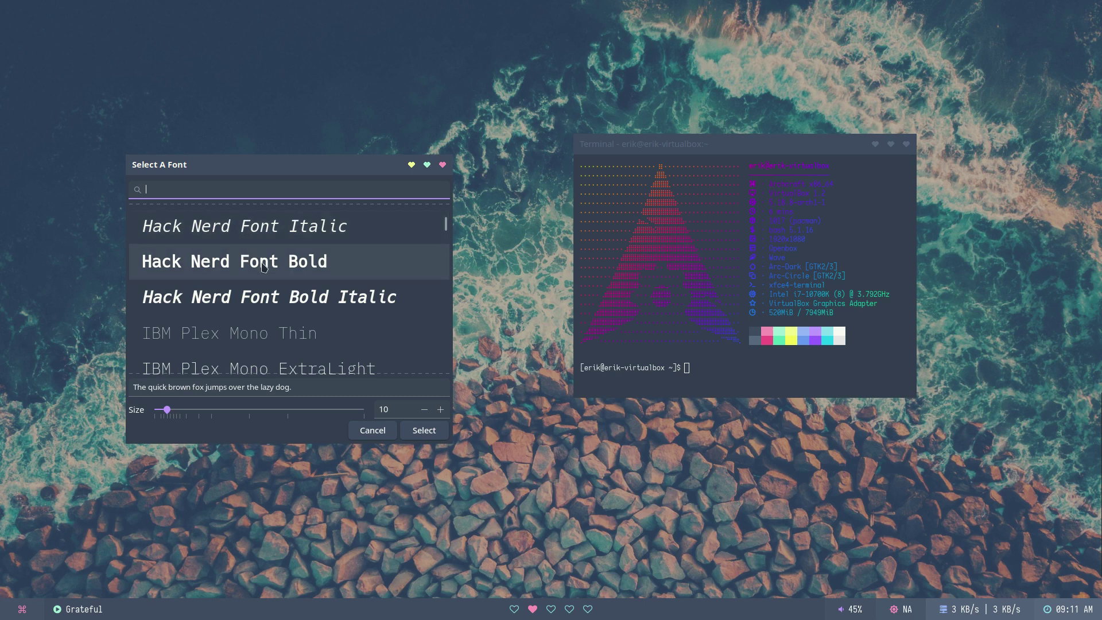
# - Apply Hack Nerd Font Bold system-wide, leaving the application launcher list showing
pyautogui.click(292, 270)
pyautogui.click(418, 431)
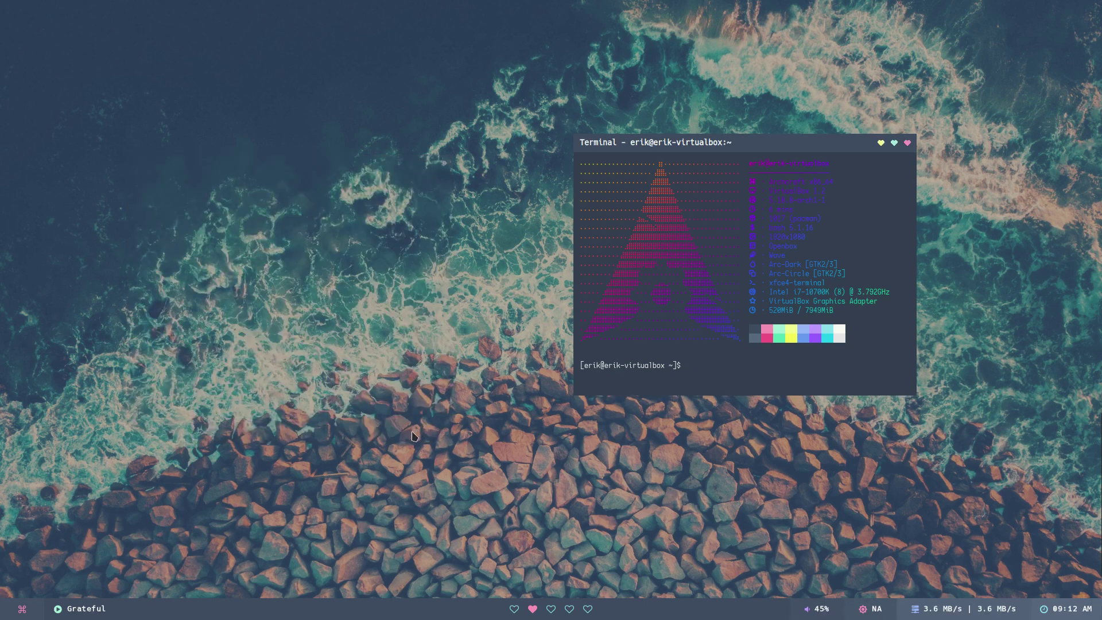
pyautogui.click(29, 611)
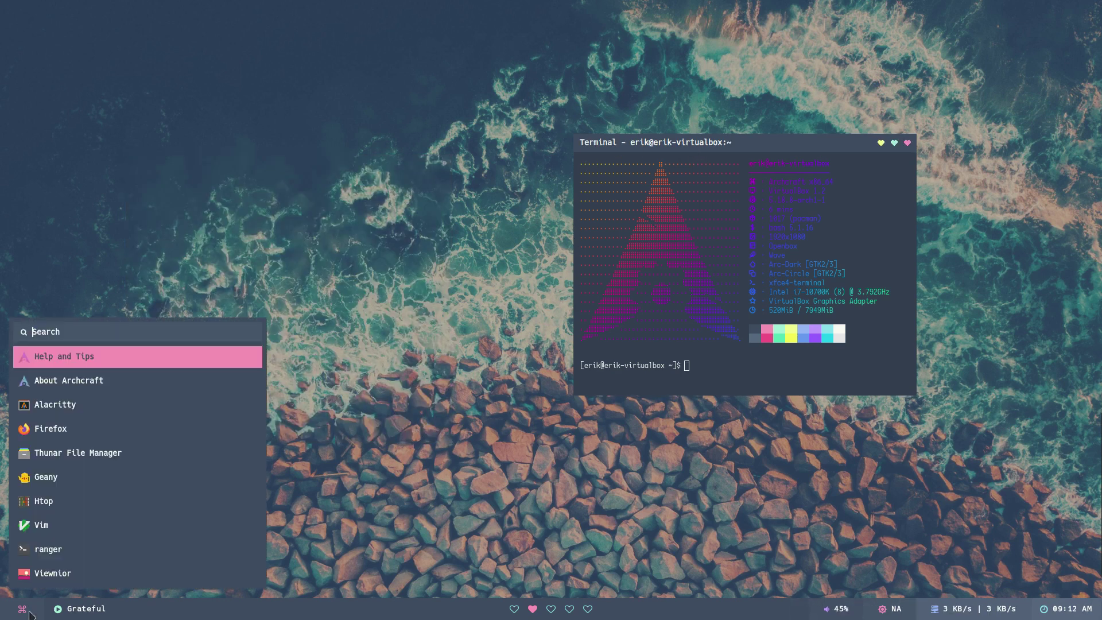
# - Switch to a different terminal colour scheme via Preferences, then close both terminal windows
pyautogui.rightClick(248, 173)
pyautogui.rightClick(248, 173)
pyautogui.moveTo(306, 287)
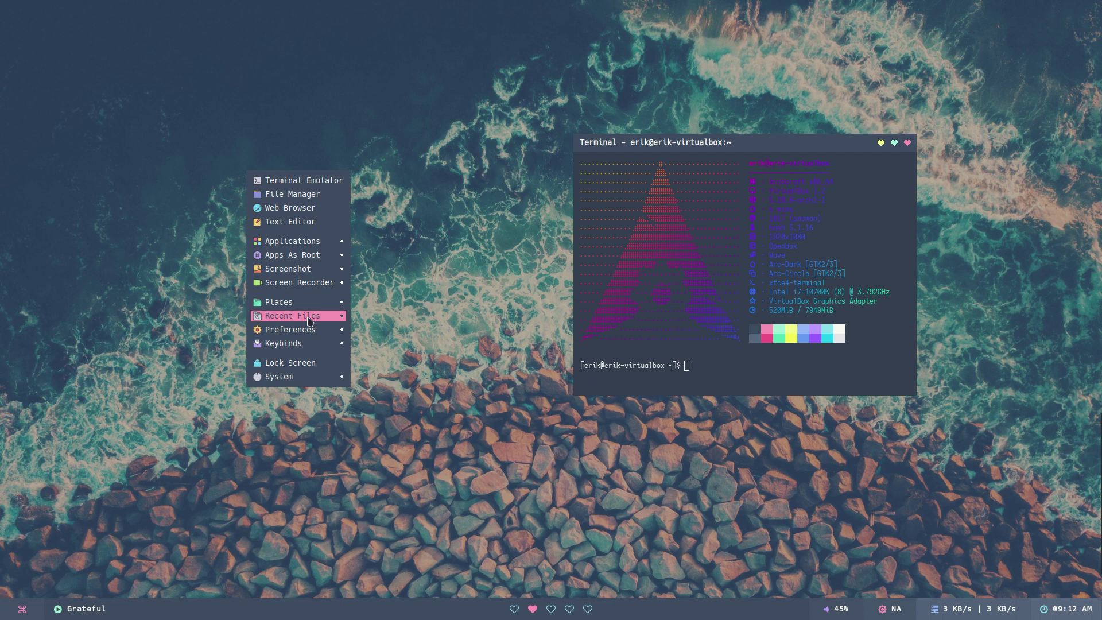
pyautogui.moveTo(313, 330)
pyautogui.moveTo(422, 396)
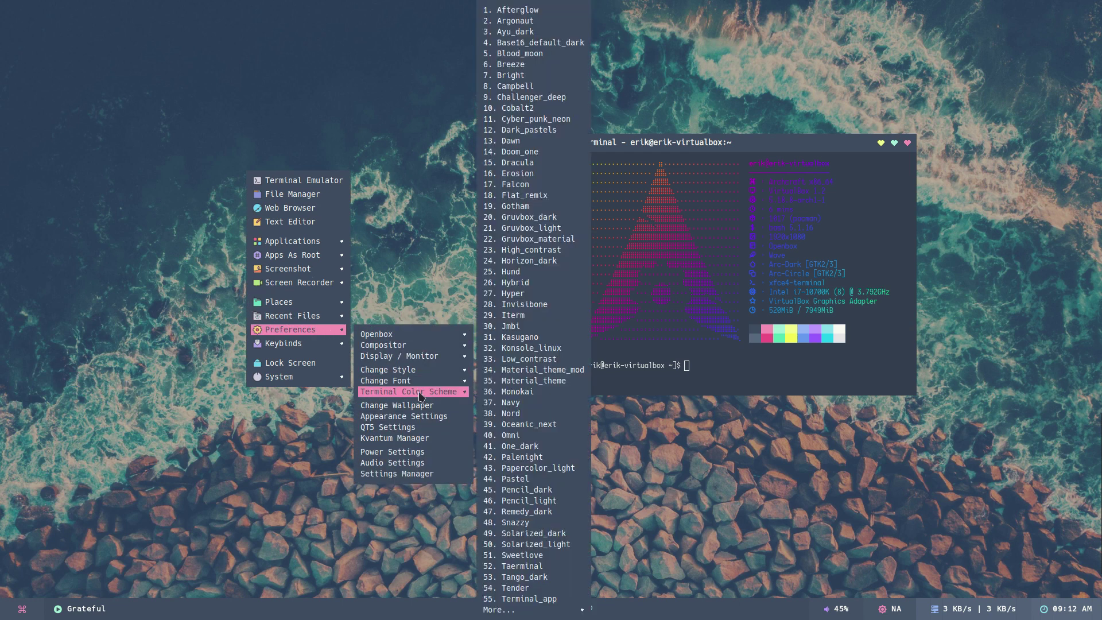
pyautogui.click(511, 399)
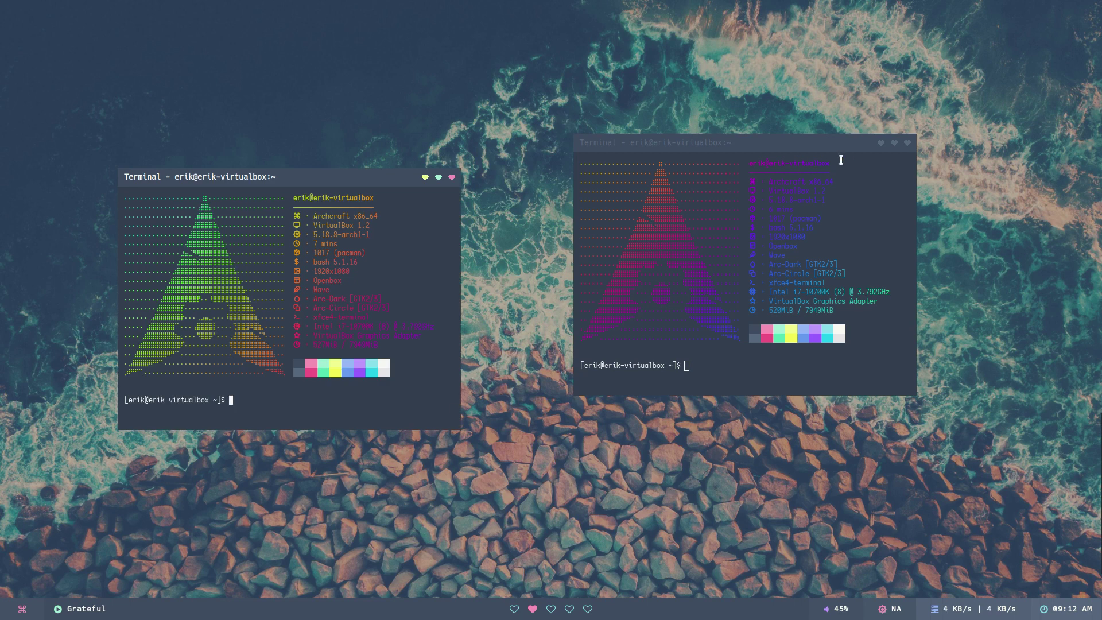
pyautogui.click(907, 143)
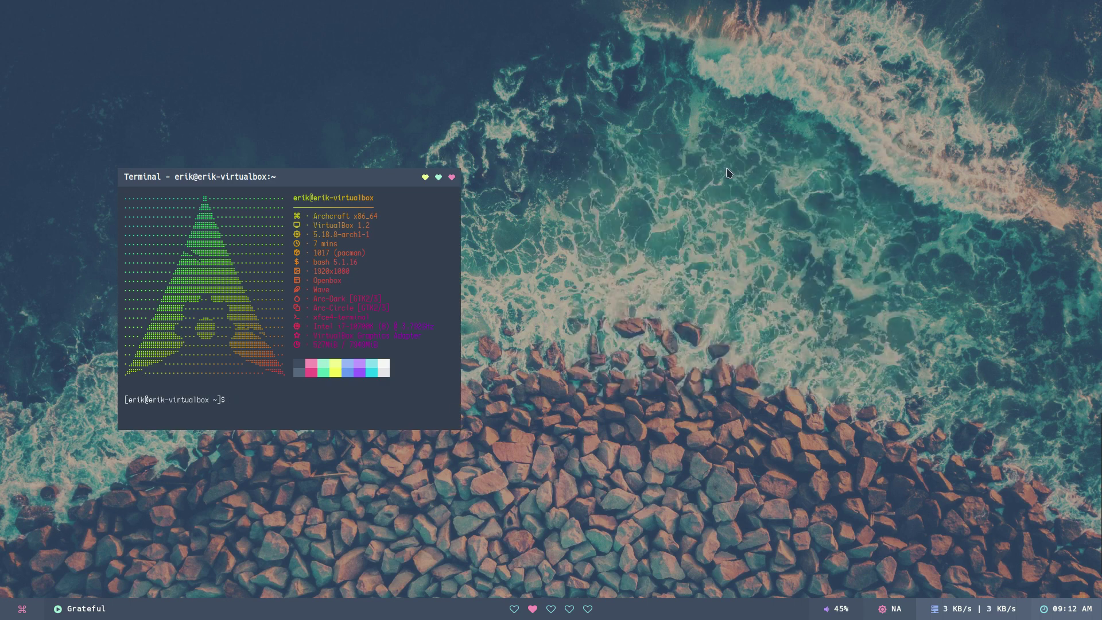
pyautogui.click(453, 179)
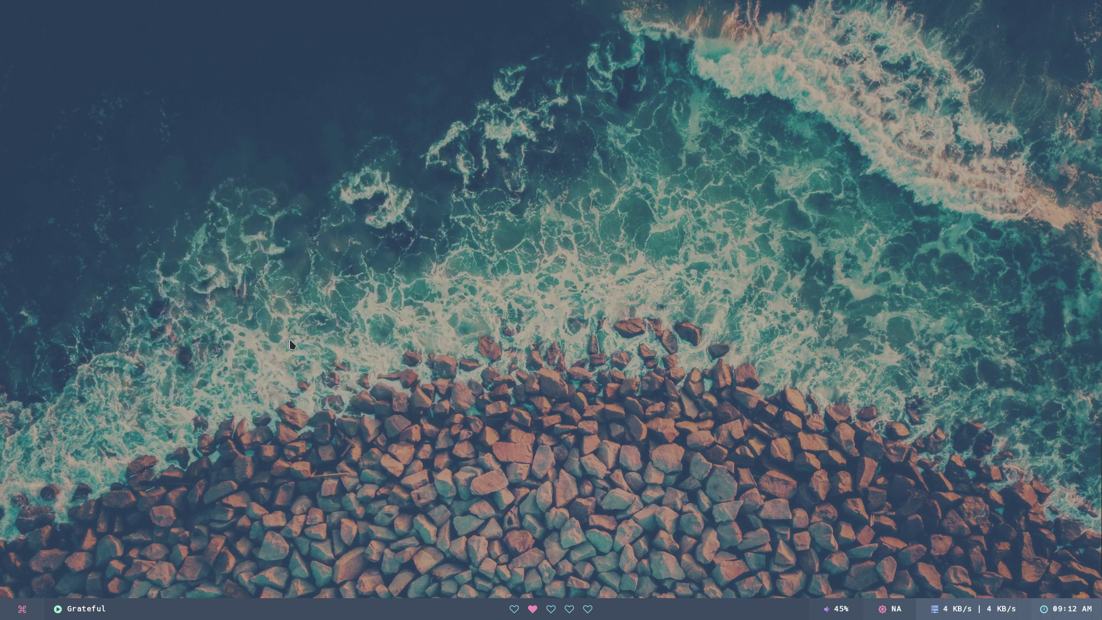
# - Set the terminal colour scheme to Solarized_light from the desktop menu's Preferences
pyautogui.rightClick(364, 202)
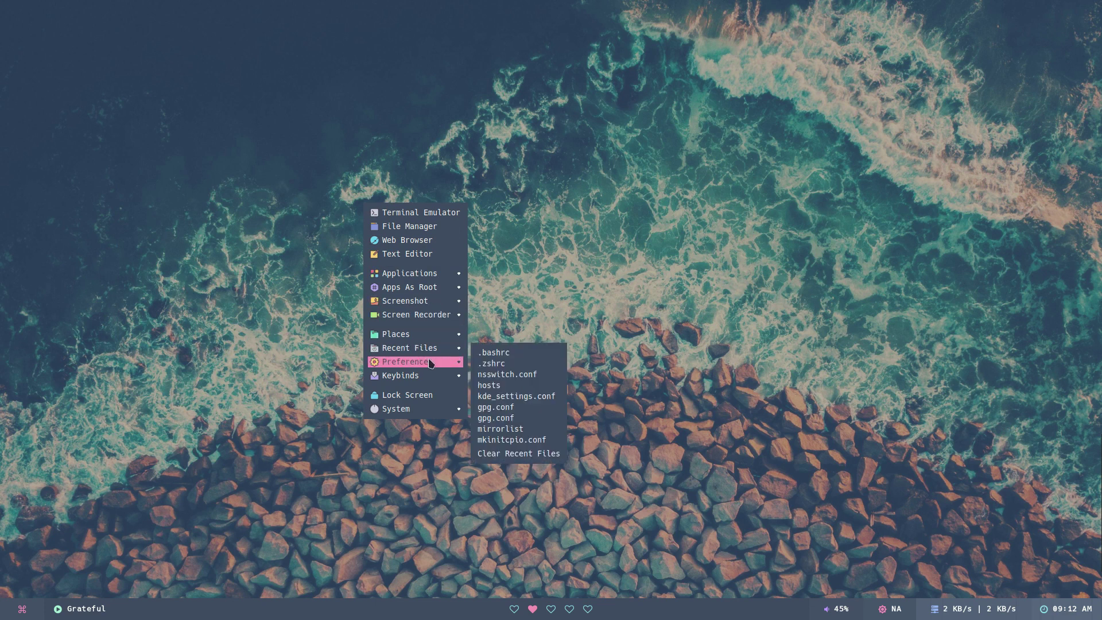
pyautogui.moveTo(431, 363)
pyautogui.moveTo(524, 425)
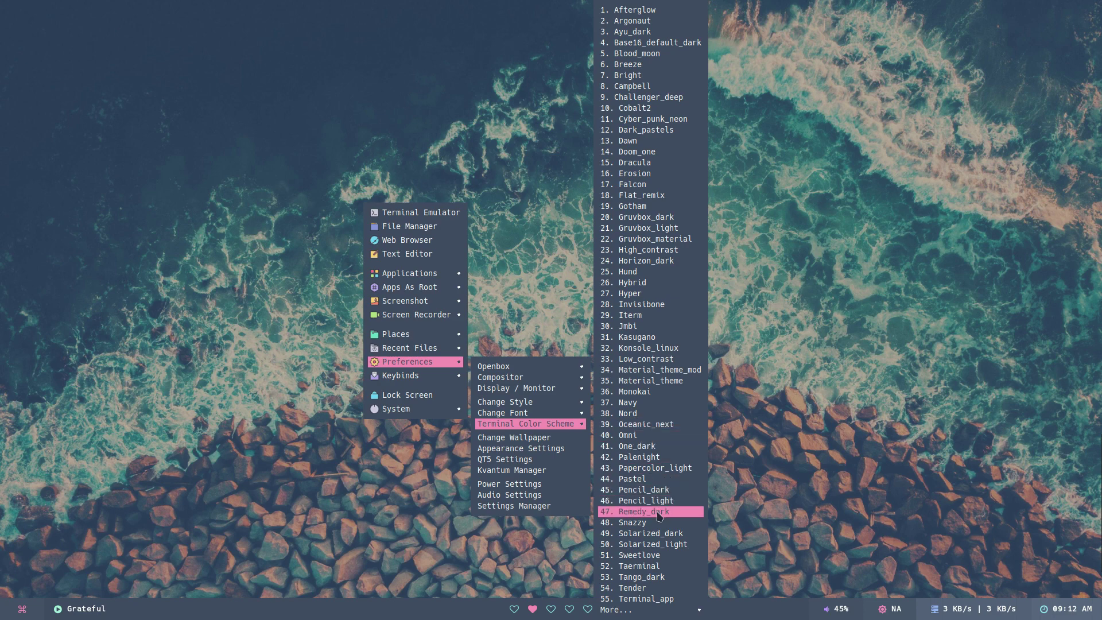
pyautogui.click(675, 545)
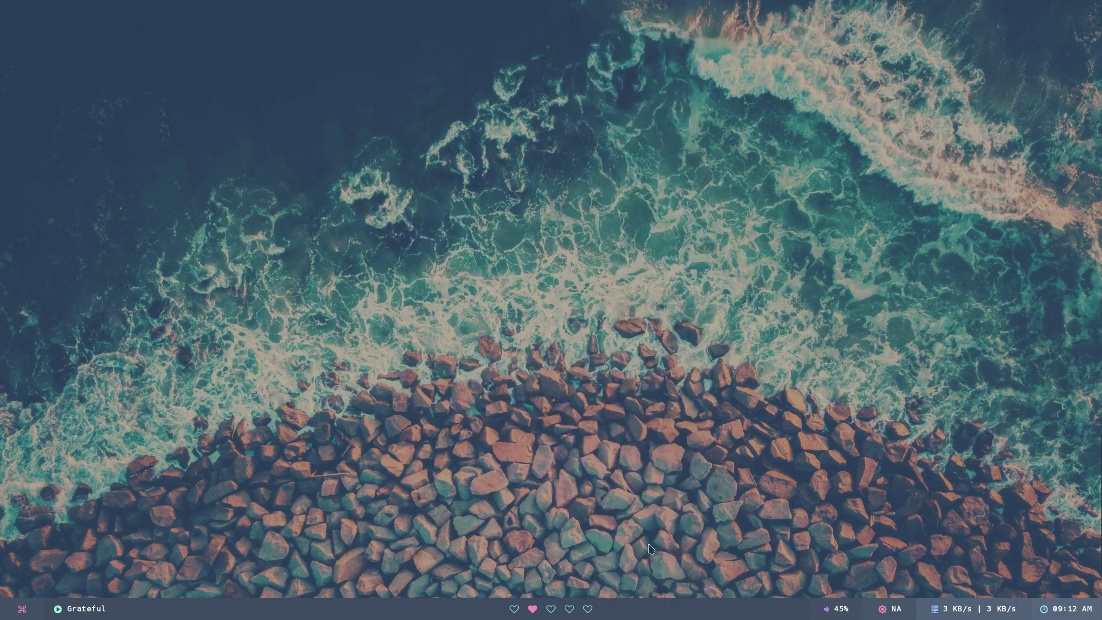
# - Launch Alacritty by searching 'al', close xfce4-terminal, and place Alacritty at the upper right
pyautogui.press('super+Return')
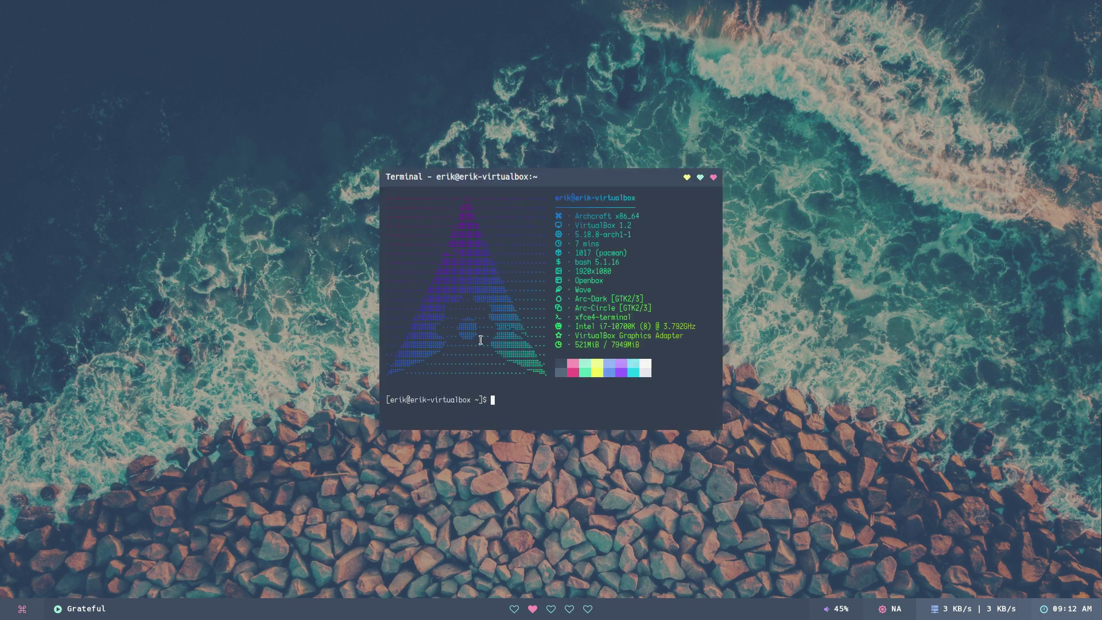
pyautogui.click(25, 616)
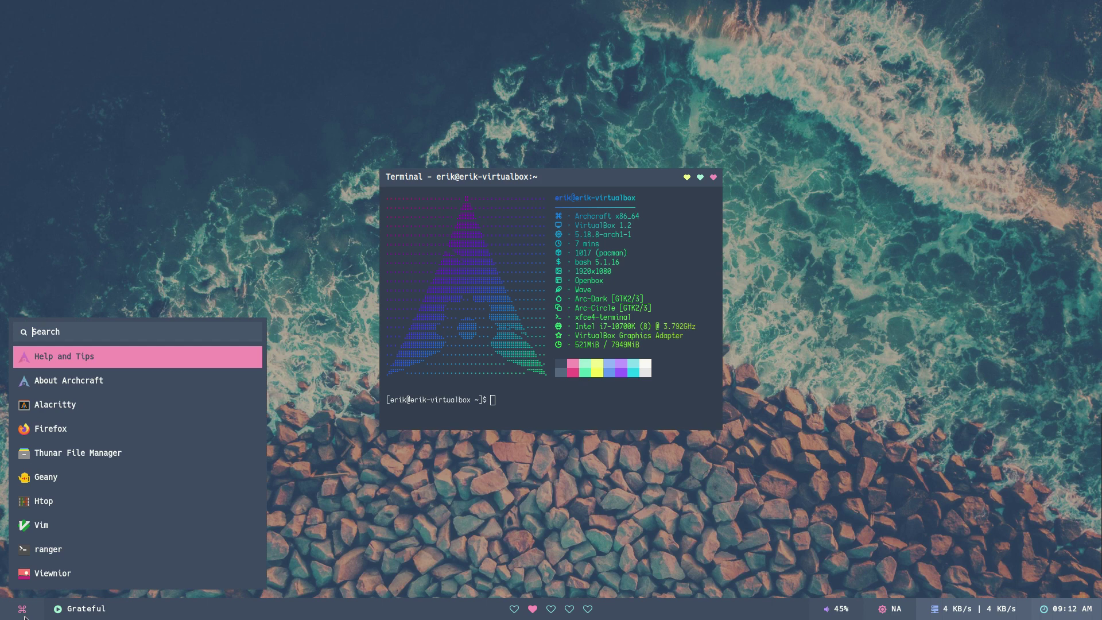
pyautogui.write('ala')
pyautogui.press('Return')
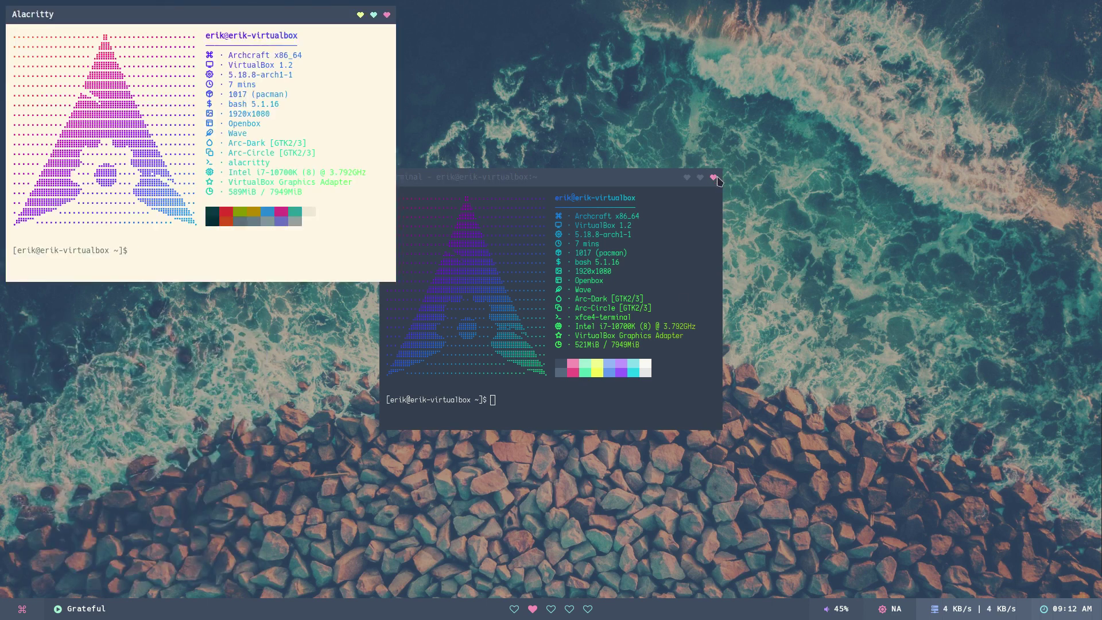
pyautogui.click(714, 178)
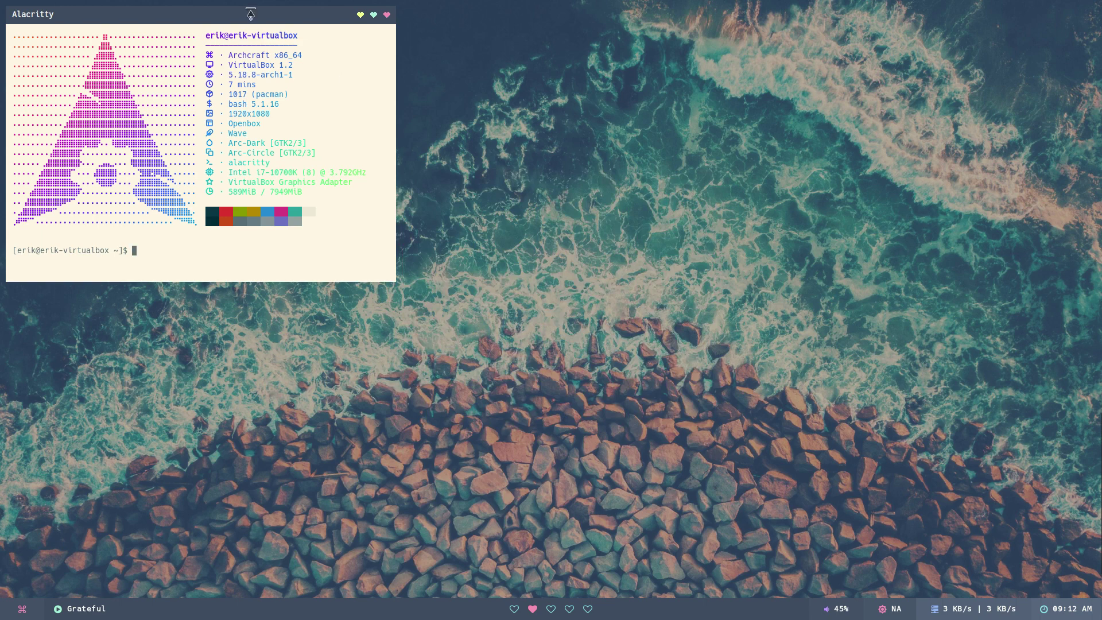
pyautogui.moveTo(250, 12); pyautogui.dragTo(801, 51)
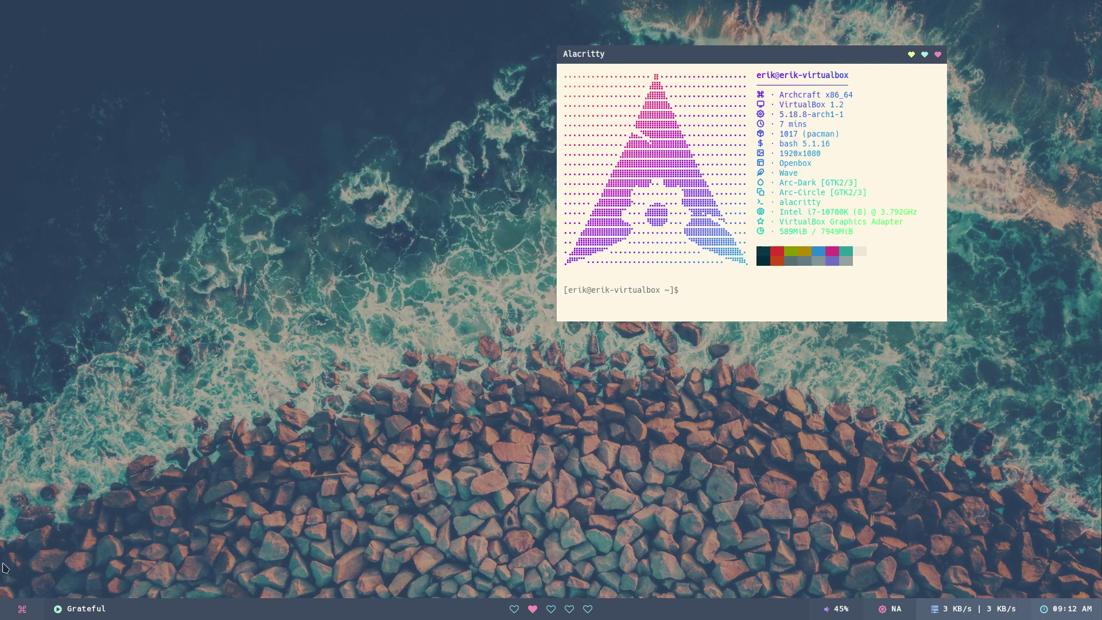
# - Apply the '1. Adaptive' style from Preferences > Change Style in the desktop menu
pyautogui.rightClick(177, 299)
pyautogui.moveTo(214, 373)
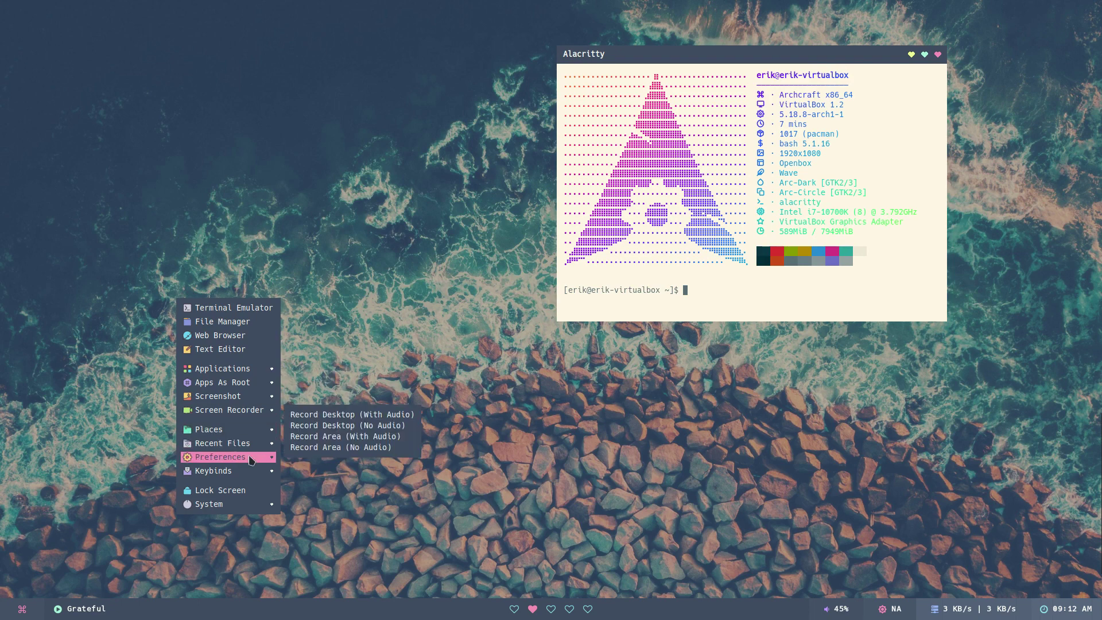
pyautogui.moveTo(251, 460)
pyautogui.moveTo(385, 523)
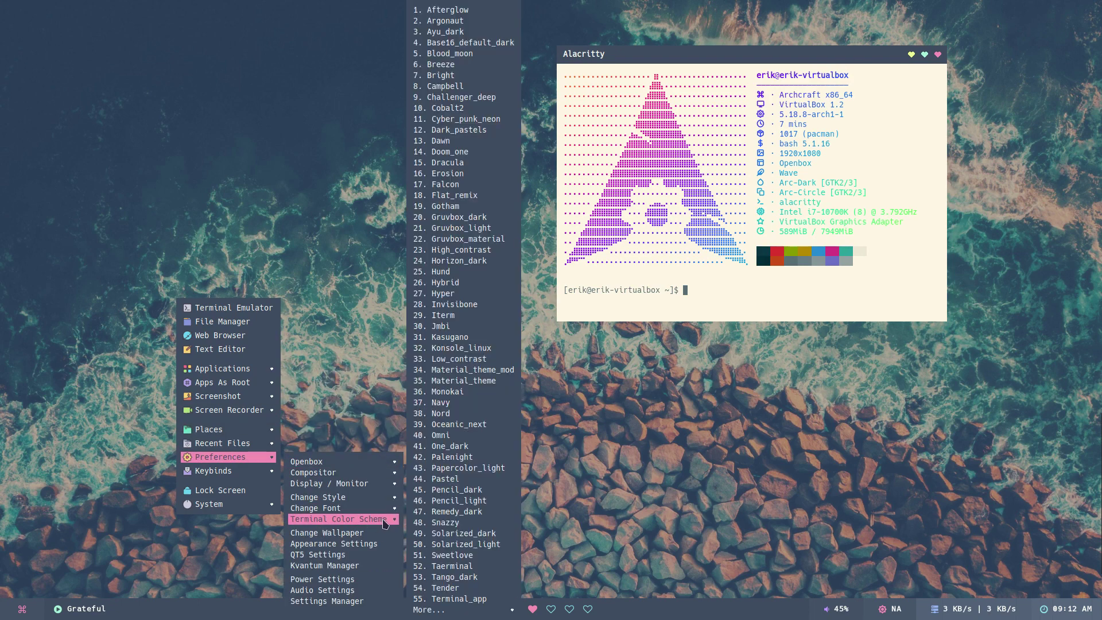
pyautogui.moveTo(390, 498)
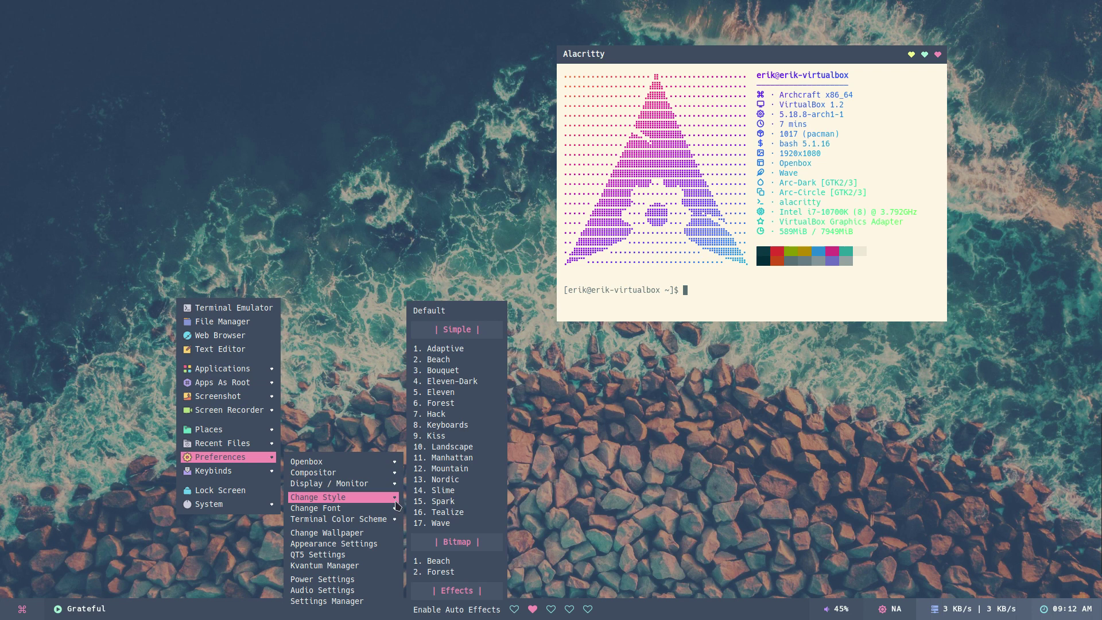
pyautogui.click(482, 348)
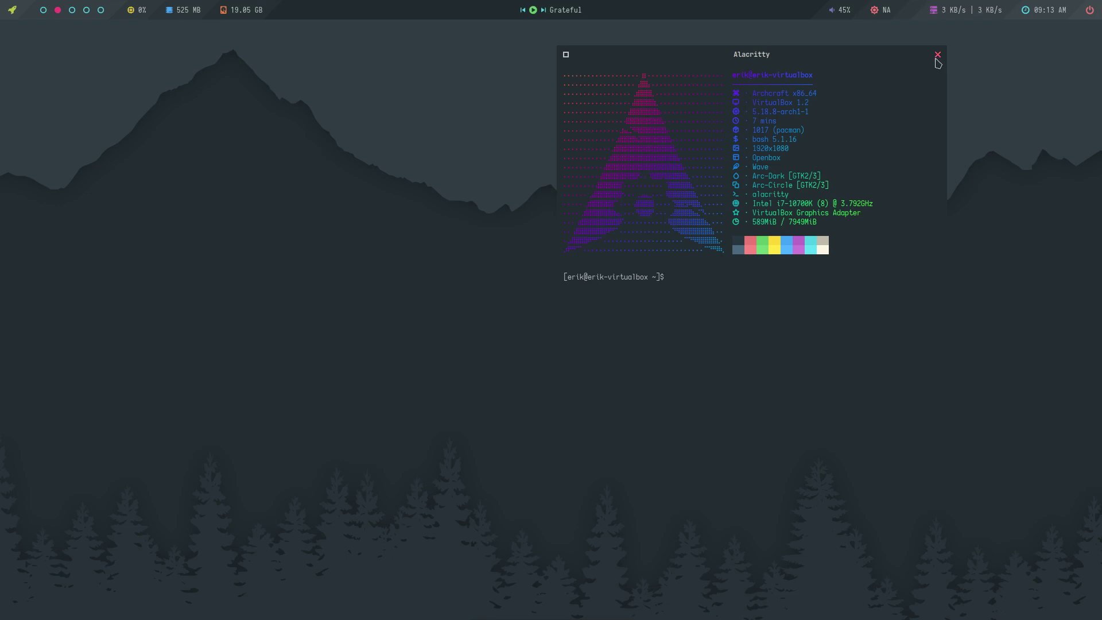
# - Close Alacritty and switch the terminal colour scheme to Snazzy
pyautogui.click(937, 57)
pyautogui.rightClick(152, 314)
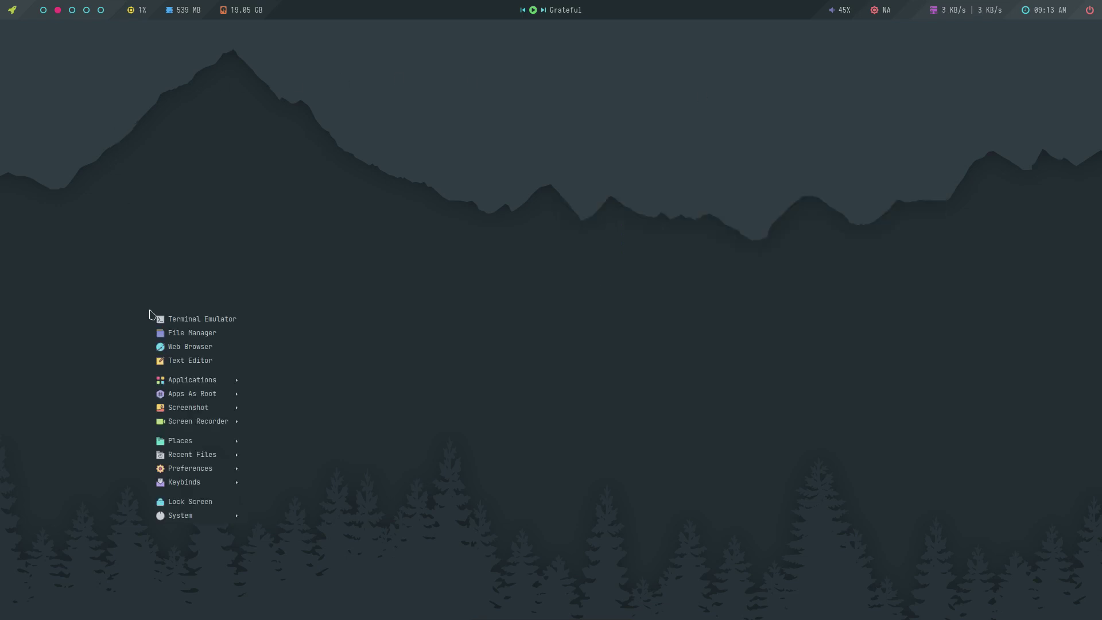
pyautogui.moveTo(200, 424)
pyautogui.moveTo(223, 473)
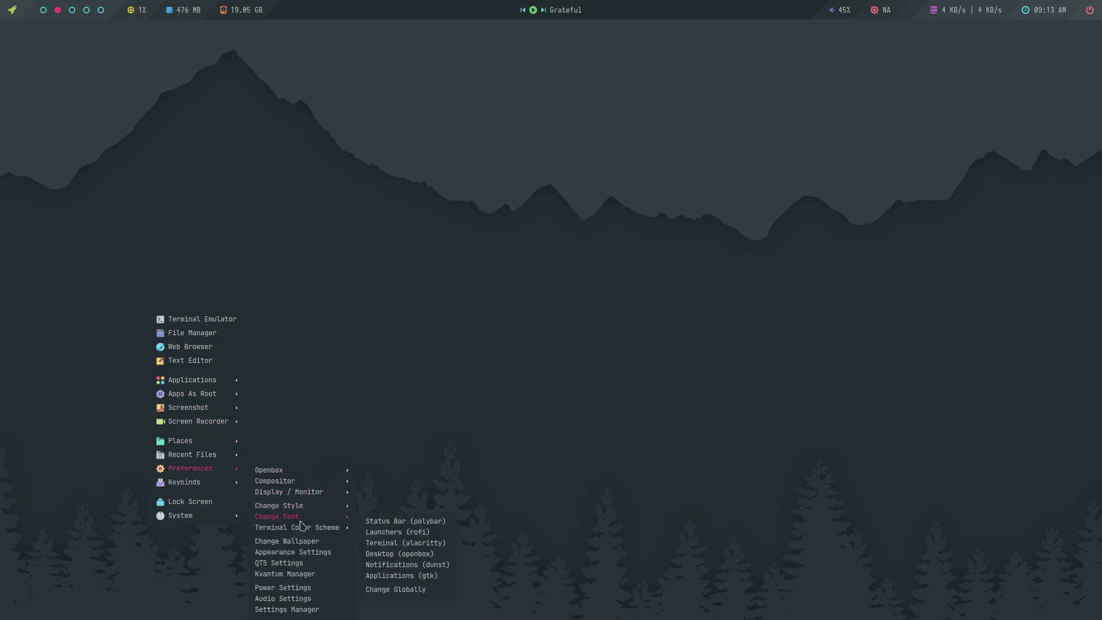
pyautogui.moveTo(322, 532)
pyautogui.click(395, 523)
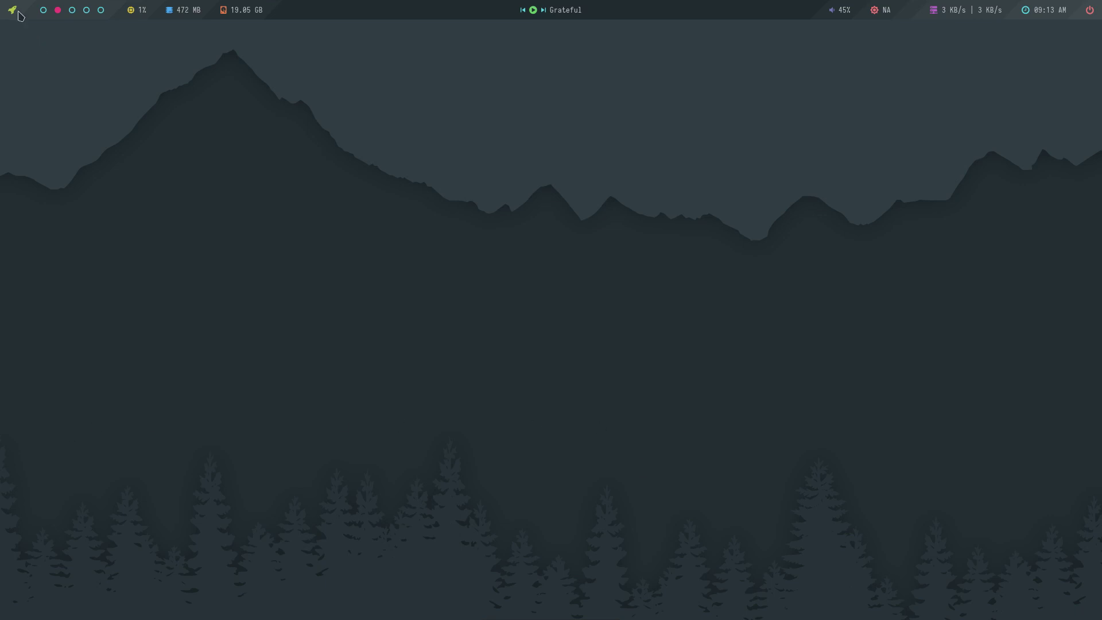
pyautogui.press('super+Return')
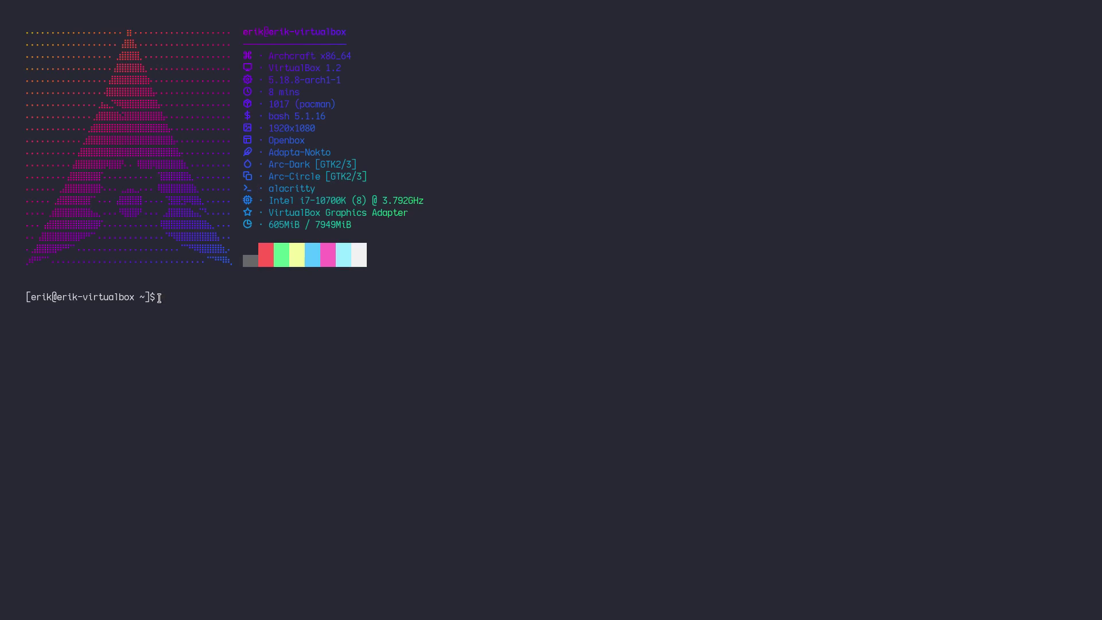
pyautogui.press('super+shift+f')
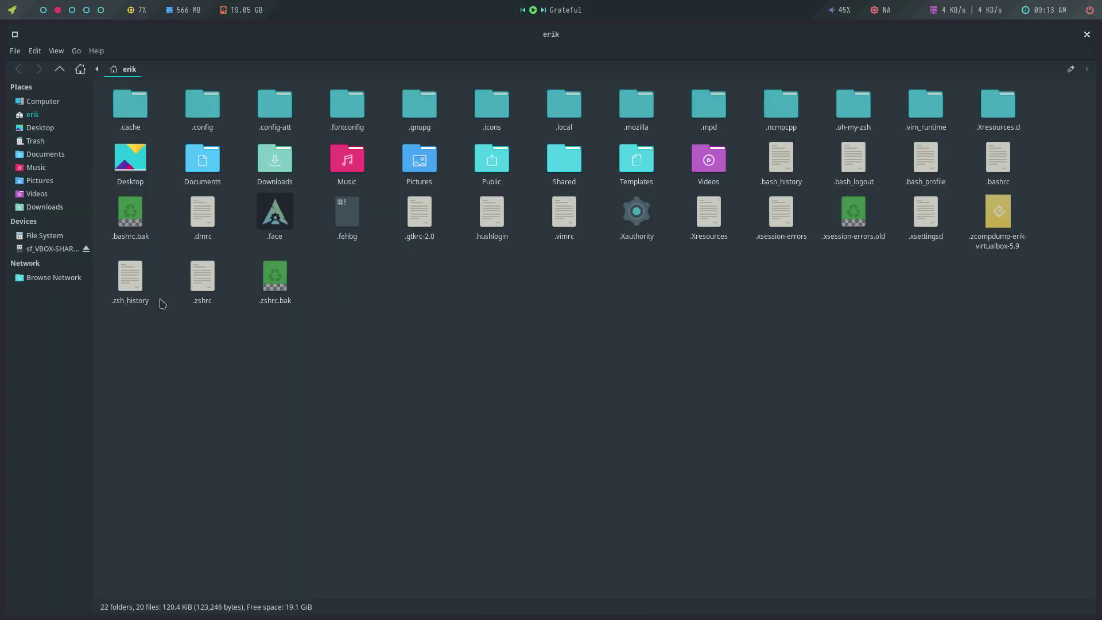
pyautogui.click(1088, 34)
pyautogui.hotkey('alt', 'F1')
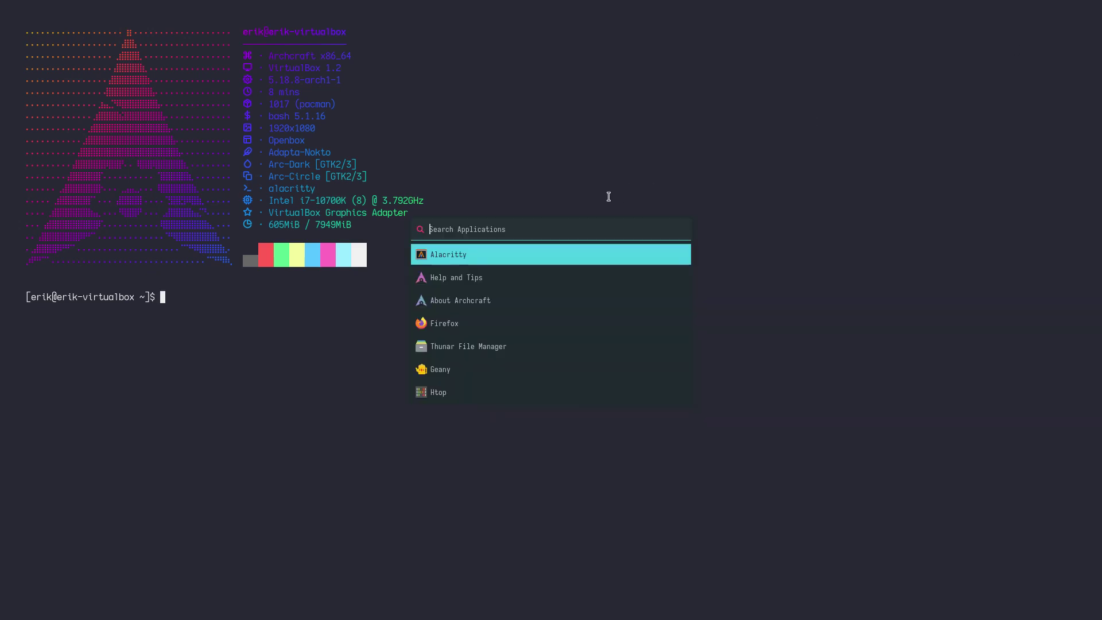
pyautogui.write('a')
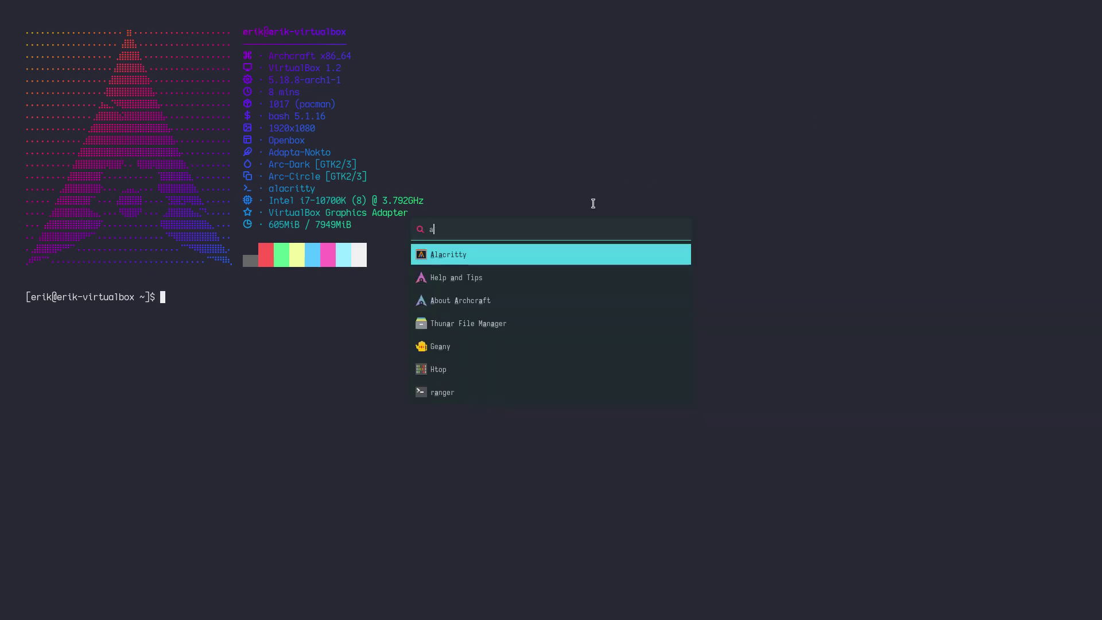
pyautogui.click(491, 256)
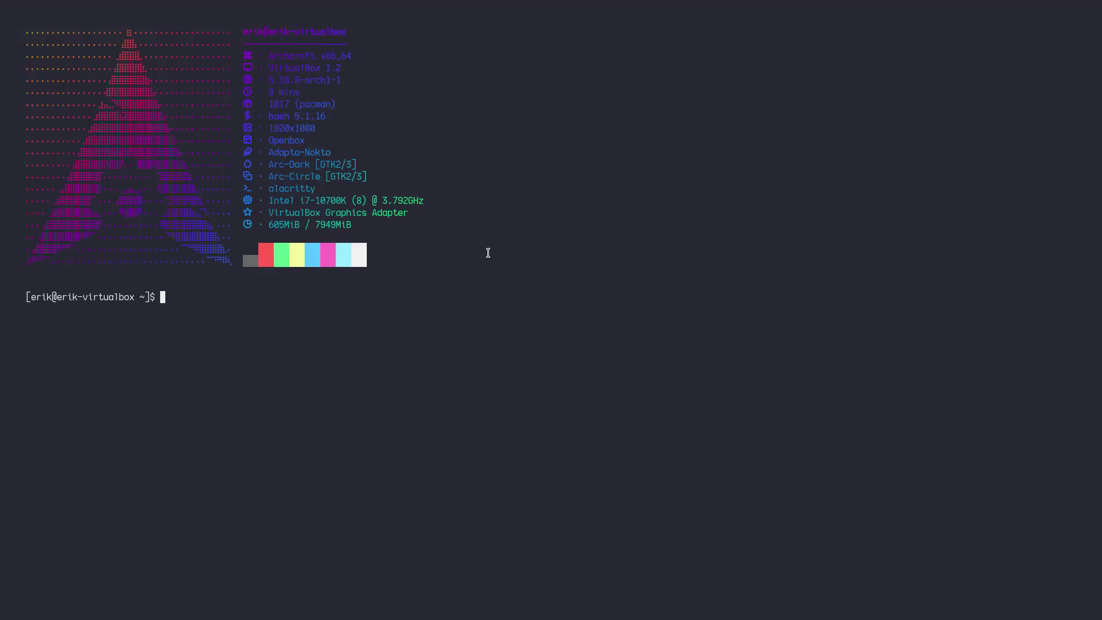
pyautogui.press('super+q')
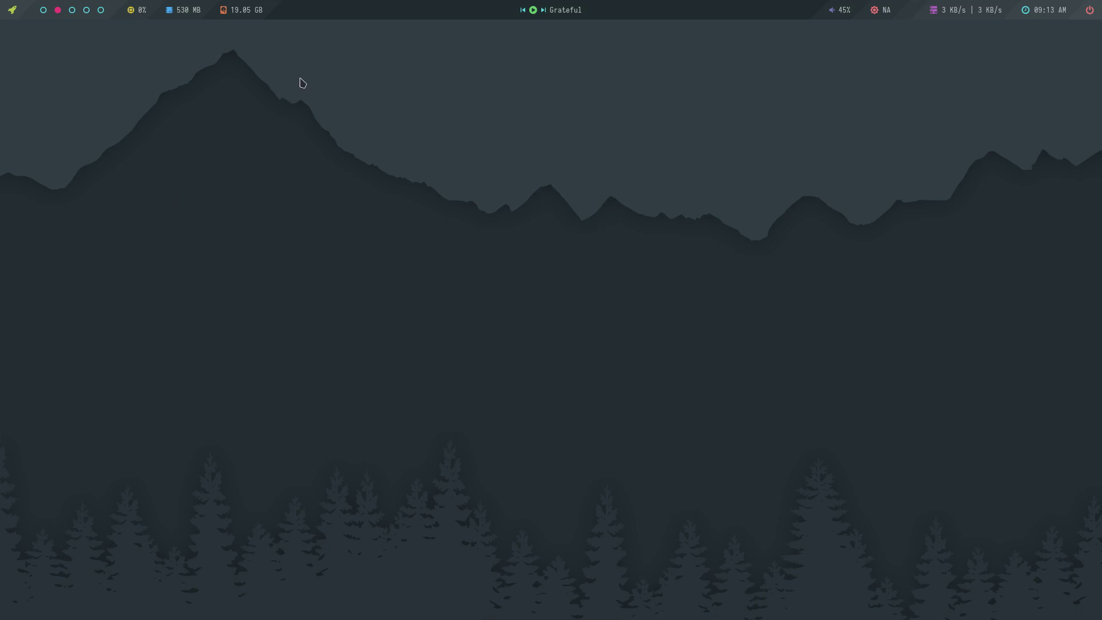
# - Log out of Openbox and choose the bspwm session on the login screen
pyautogui.rightClick(188, 110)
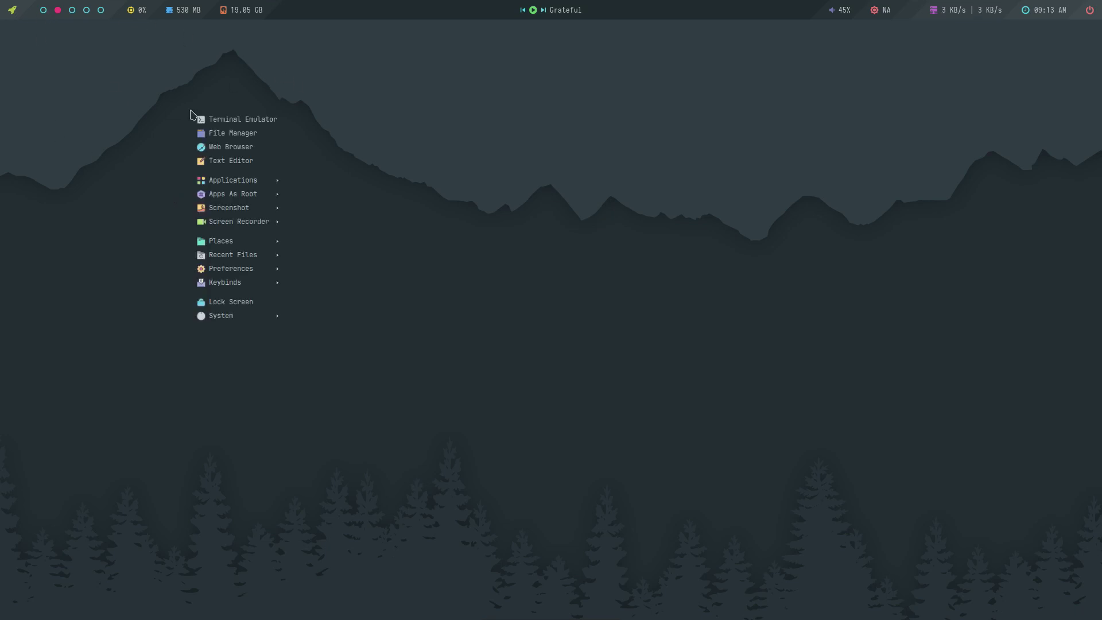
pyautogui.moveTo(250, 317)
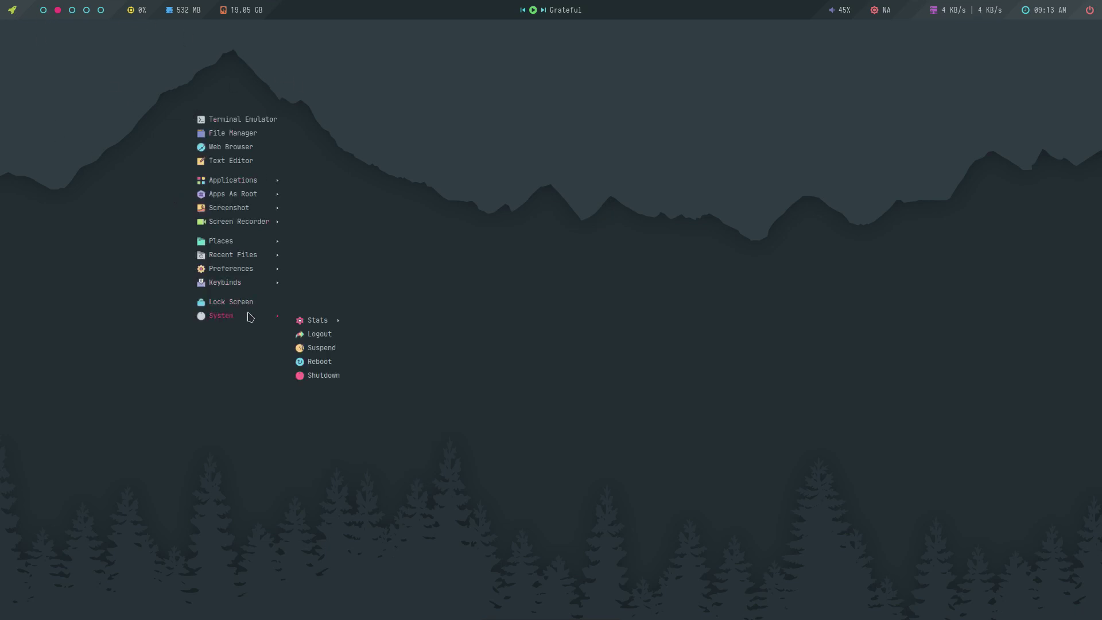
pyautogui.click(328, 337)
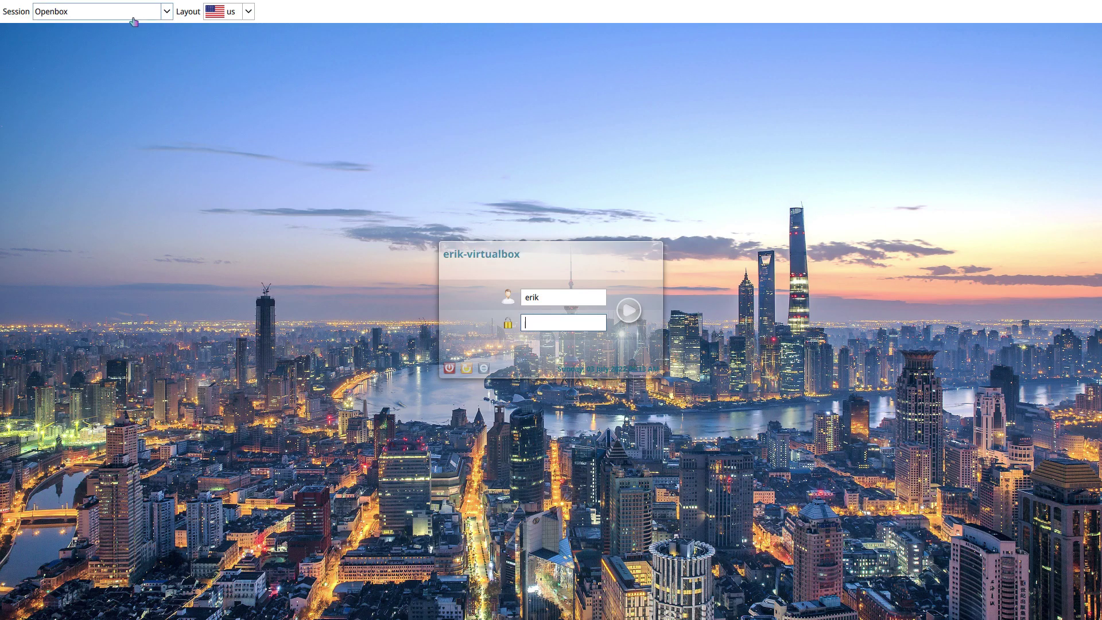
pyautogui.click(132, 16)
pyautogui.click(109, 44)
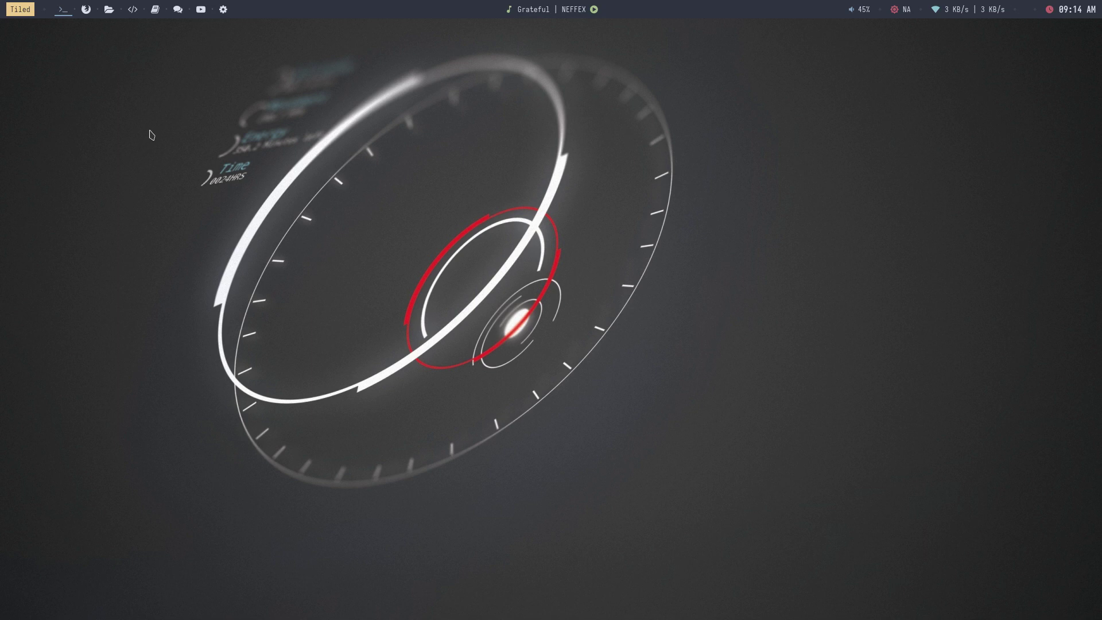
pyautogui.press('super+Return')
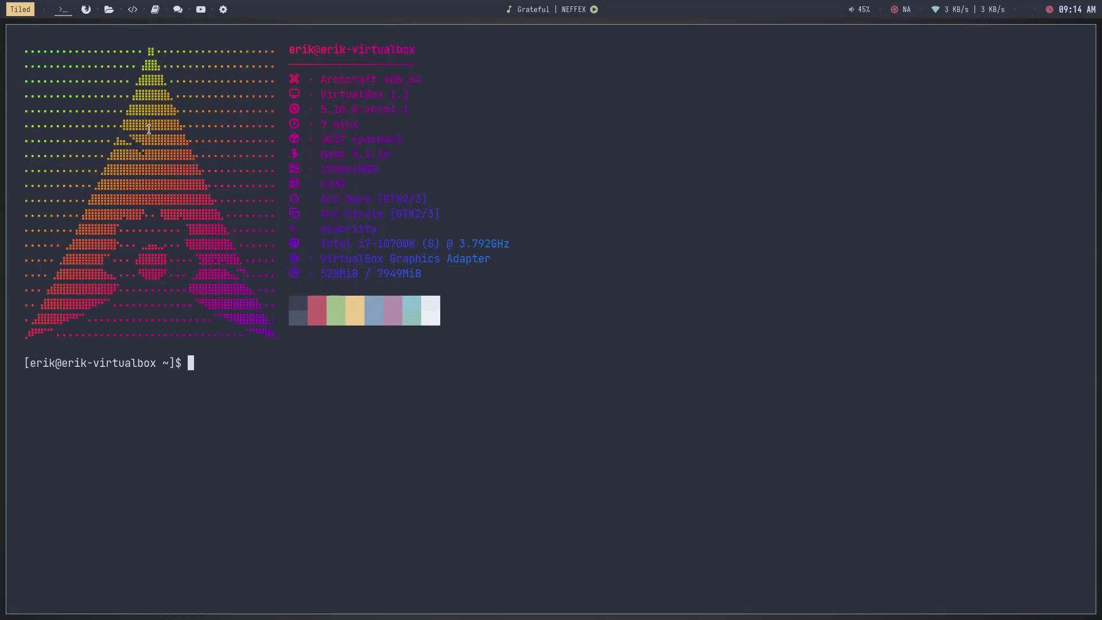
pyautogui.press('super+c')
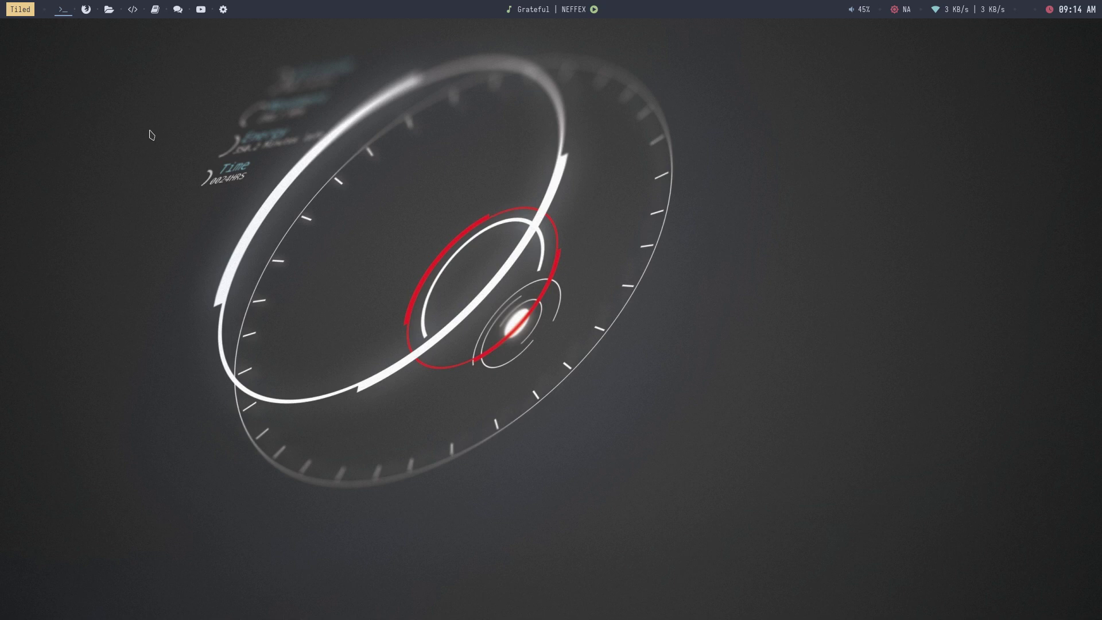
pyautogui.hotkey('alt', 'r')
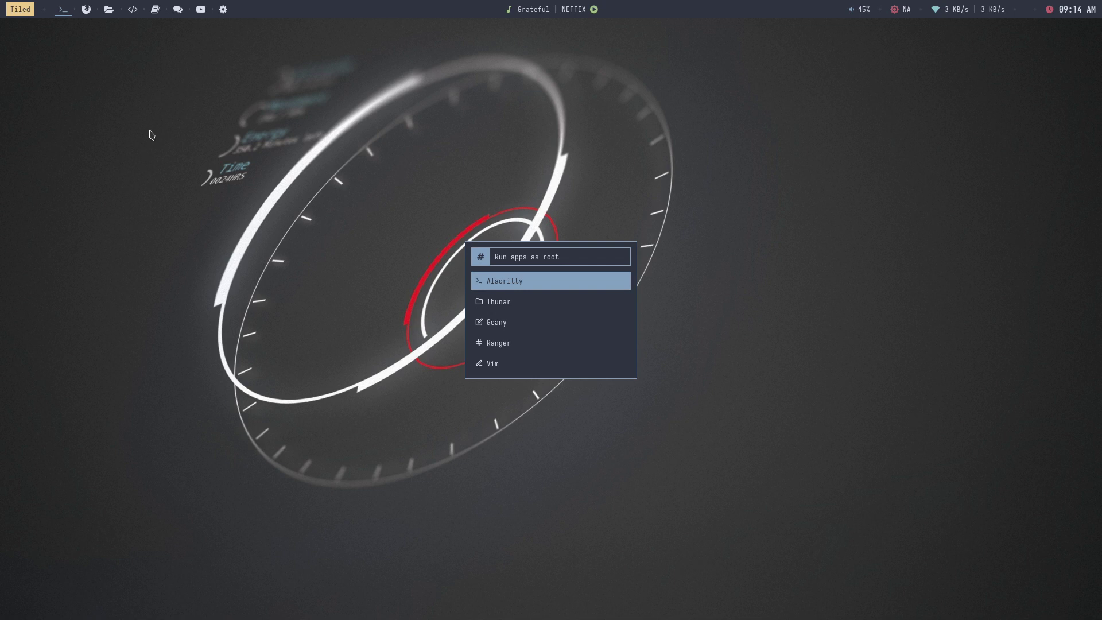
pyautogui.press('Down')
pyautogui.press('Down')
pyautogui.press('Down')
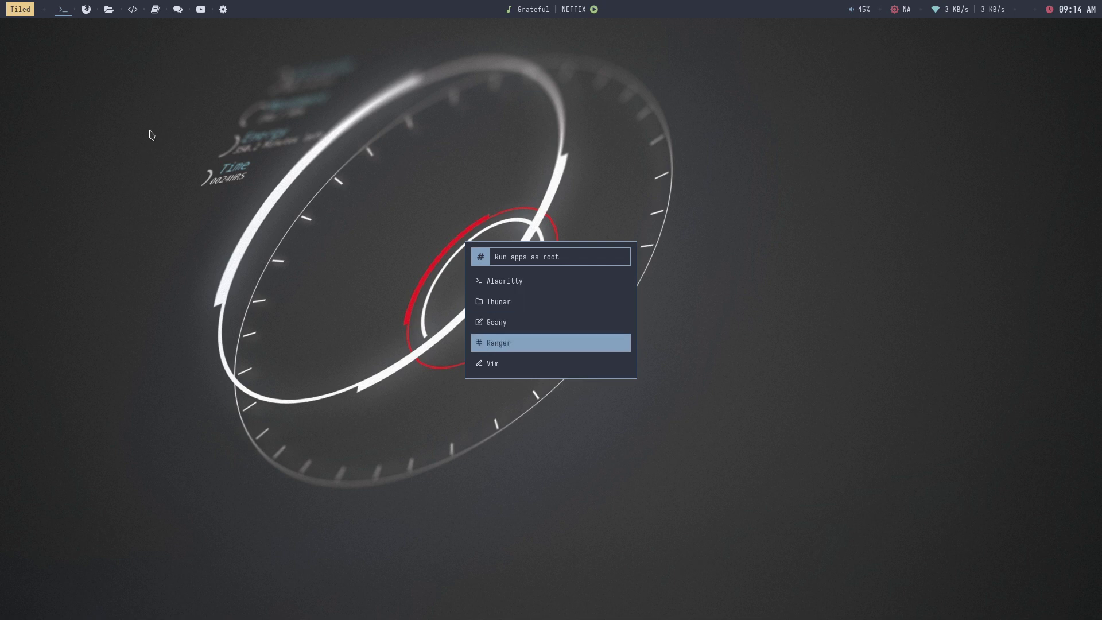
pyautogui.press('Down')
pyautogui.press('Down')
pyautogui.press('Up')
pyautogui.press('Up')
pyautogui.press('Return')
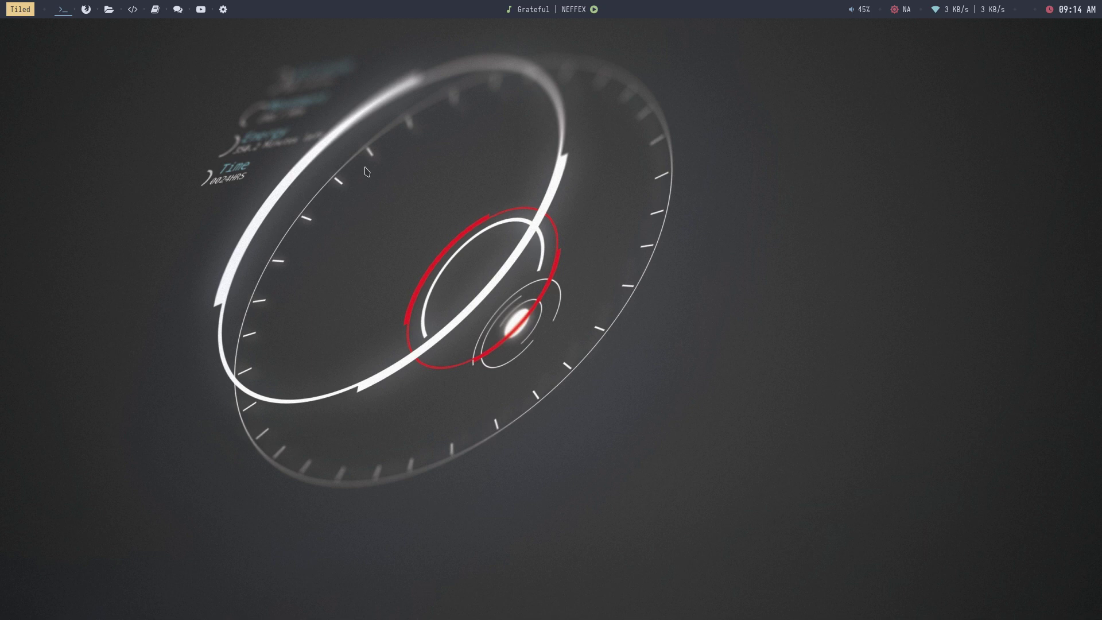
# - Copy the wallpaper colour #424242 with the Super+C colour picker and dismiss the notification
pyautogui.press('super+c')
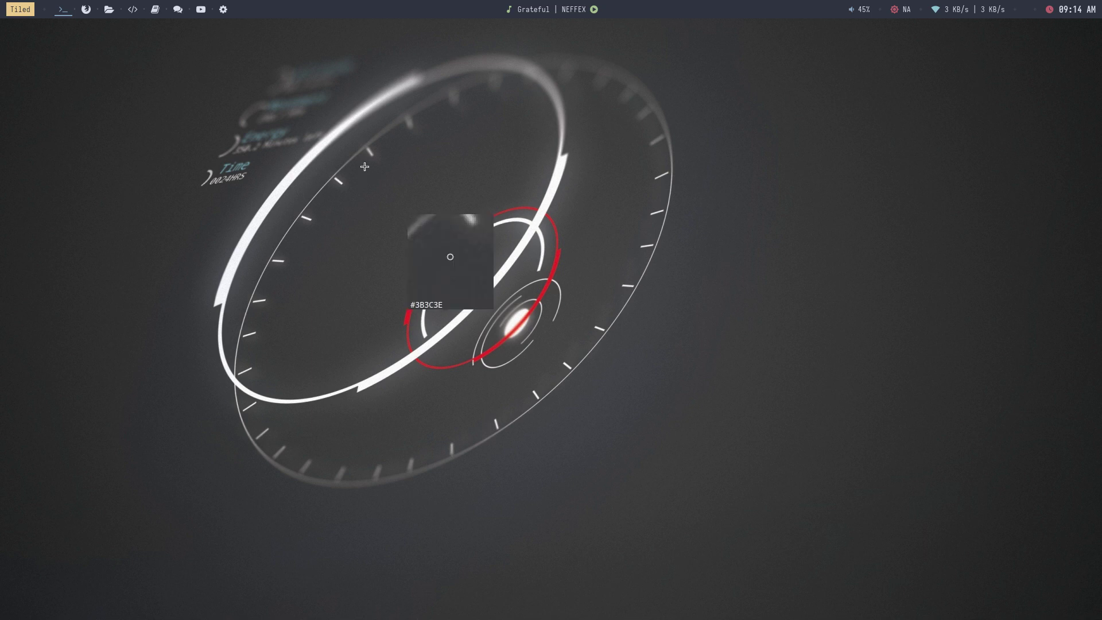
pyautogui.click(561, 320)
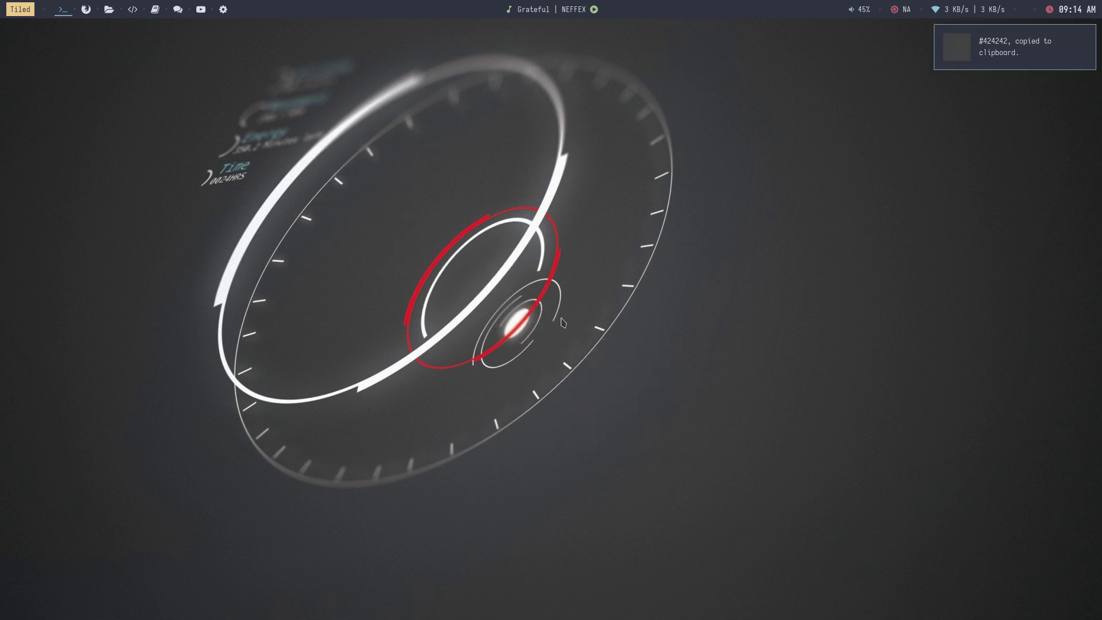
pyautogui.click(1022, 62)
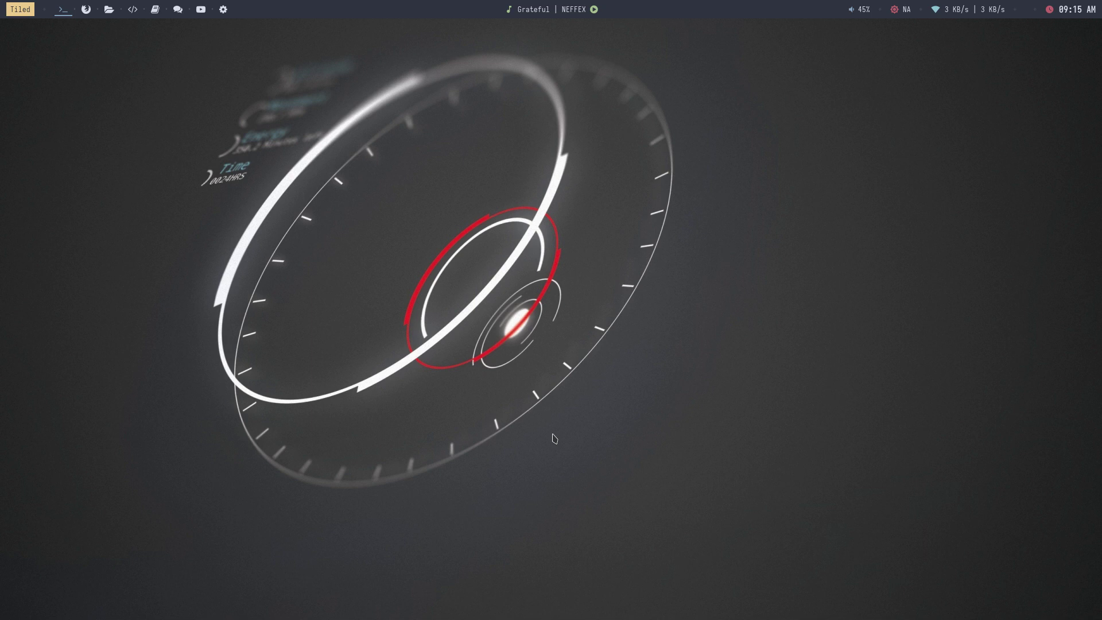
# - Try the Cyberpunk, Blade and a flower-wallpaper theme from the Alt+T theme list
pyautogui.hotkey('alt', 't')
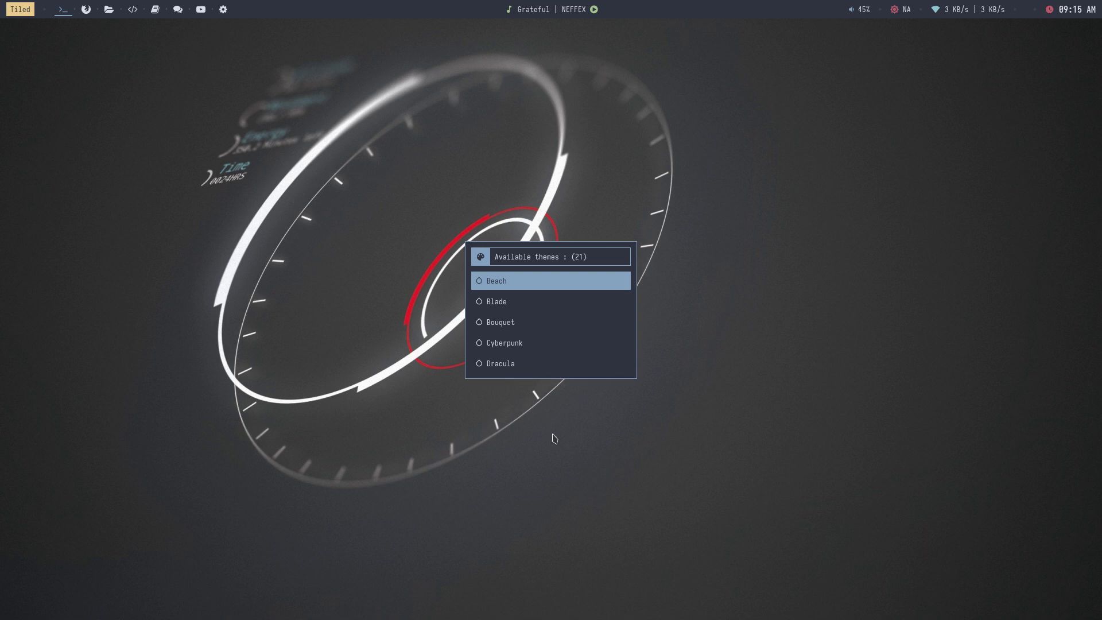
pyautogui.press('Down')
pyautogui.press('Down')
pyautogui.press('Down')
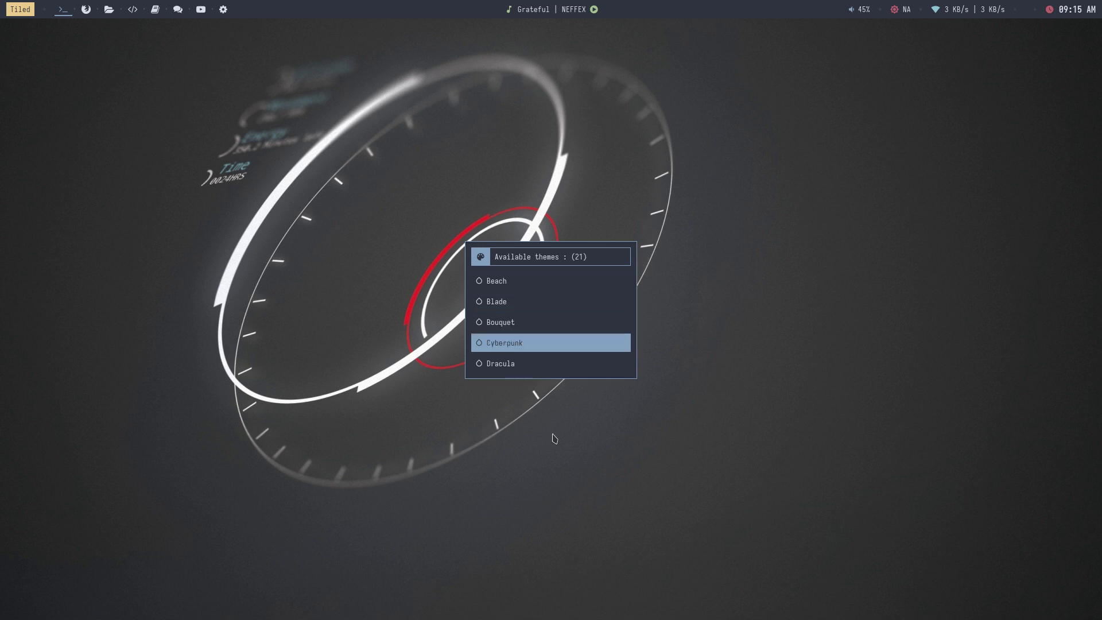
pyautogui.press('Return')
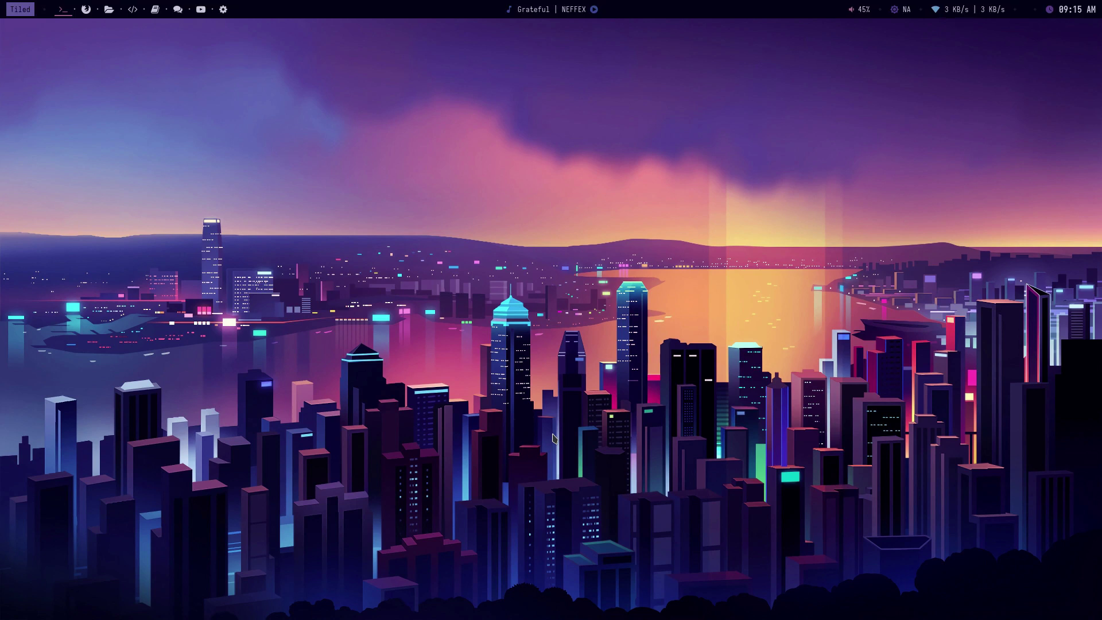
pyautogui.hotkey('alt', 't')
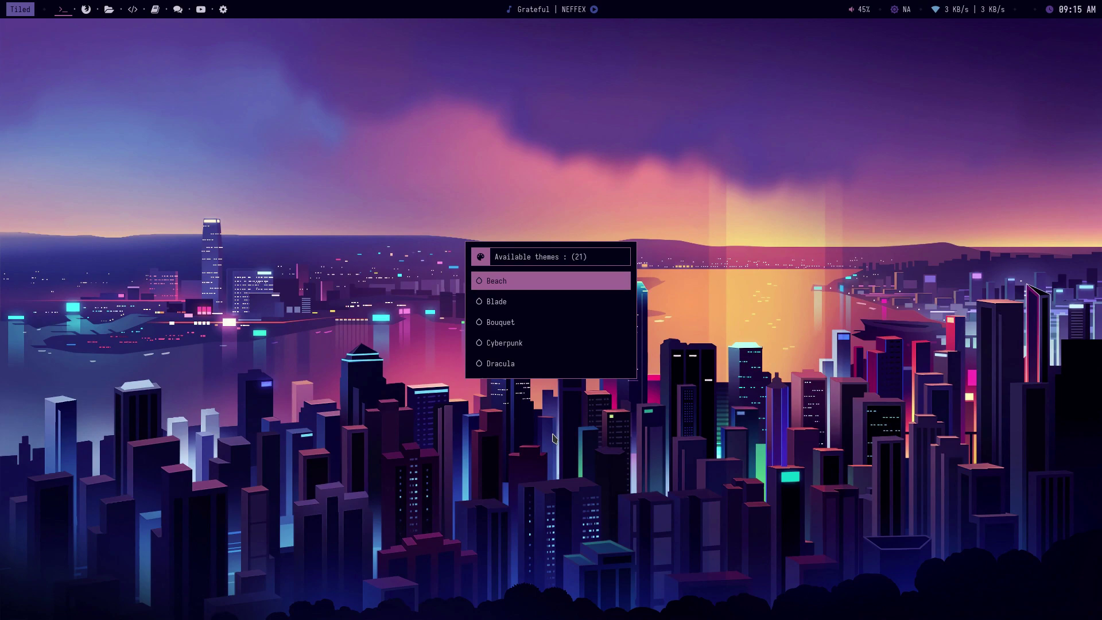
pyautogui.press('Down')
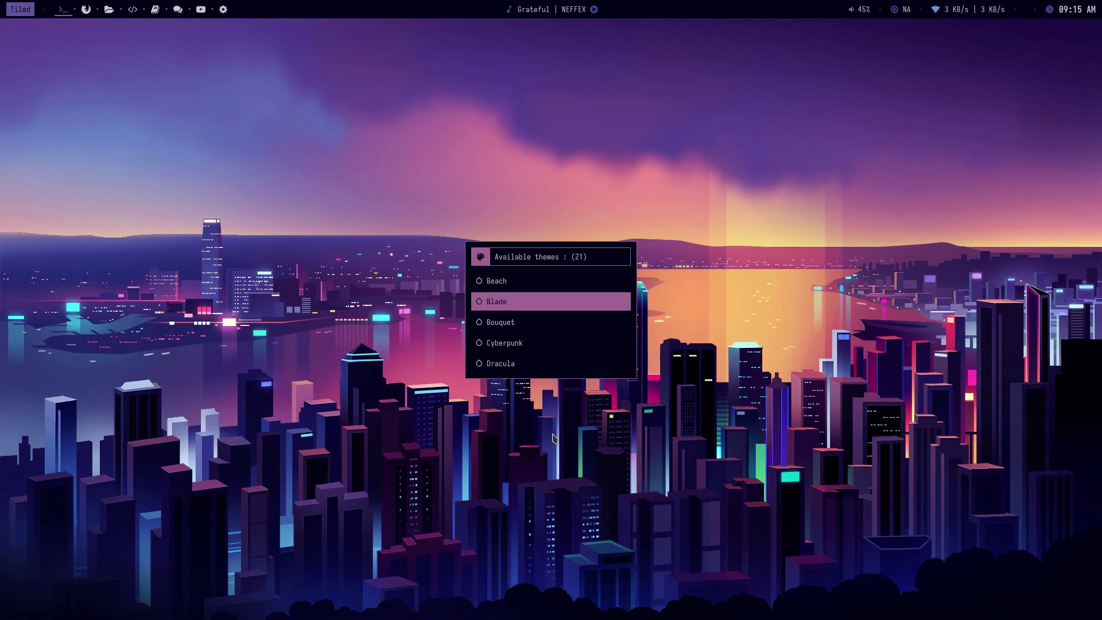
pyautogui.press('Return')
pyautogui.hotkey('alt', 't')
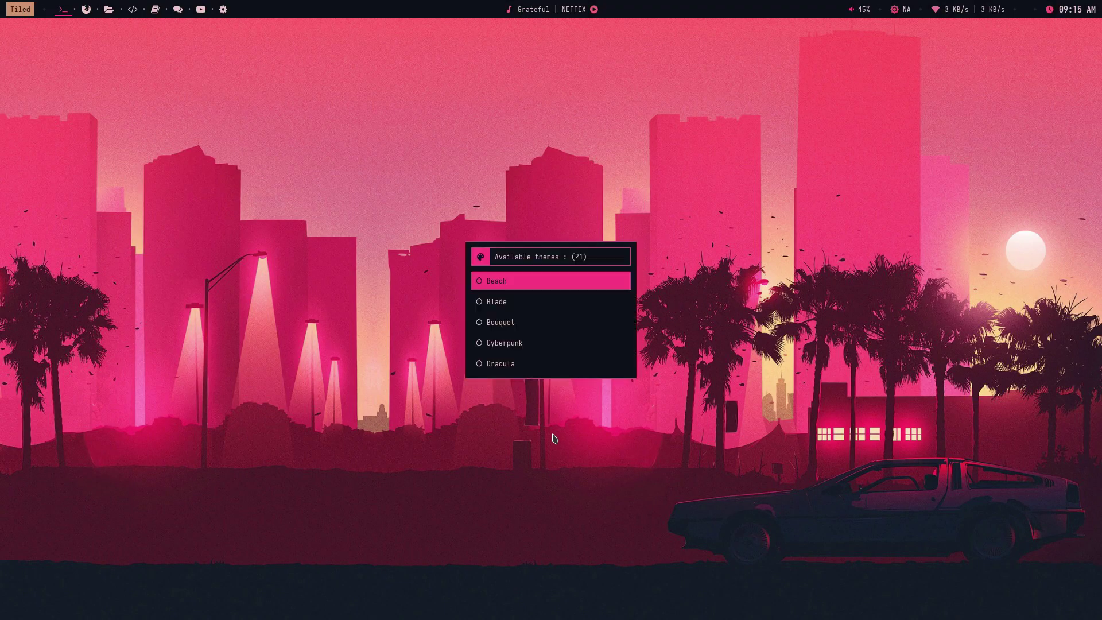
pyautogui.press('Down')
pyautogui.press('Return')
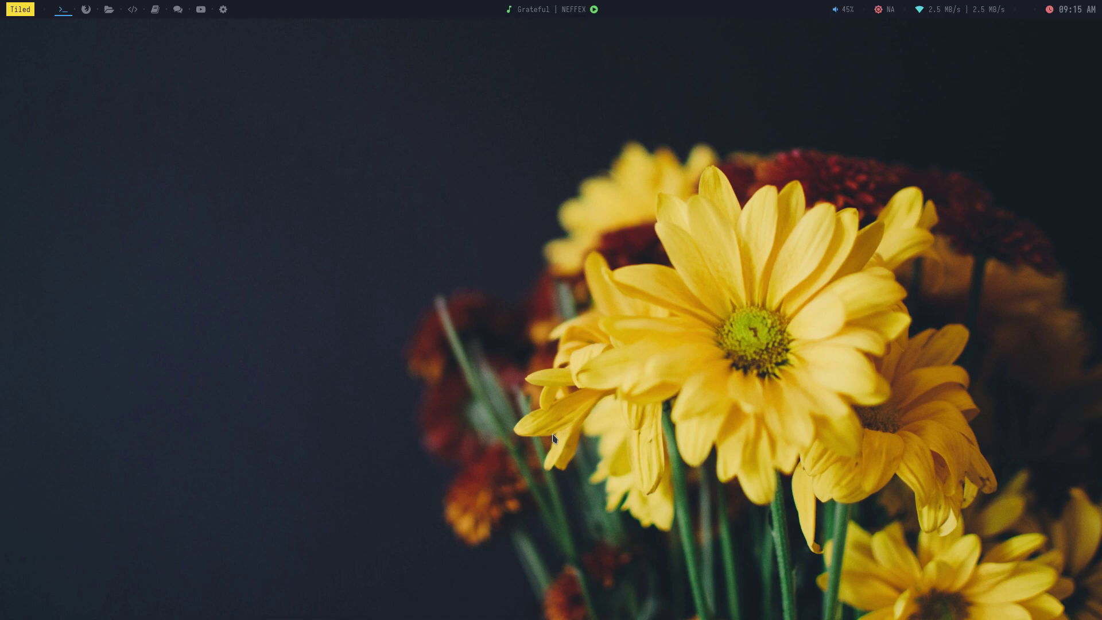
# - Cycle on through the Dracula, Hack and Wave themes
pyautogui.hotkey('alt', 't')
pyautogui.press('Down')
pyautogui.press('Down')
pyautogui.press('Down')
pyautogui.press('Down')
pyautogui.press('Return')
pyautogui.hotkey('alt', 't')
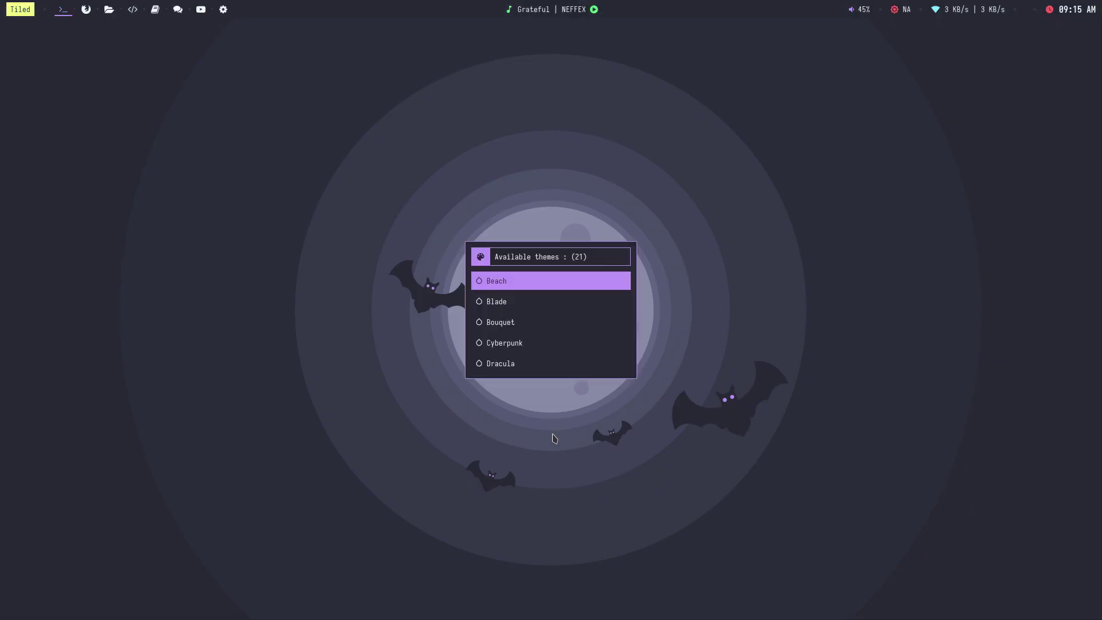
pyautogui.press('Down')
pyautogui.press('Down')
pyautogui.press('Down')
pyautogui.press('Down')
pyautogui.press('Down')
pyautogui.press('Down')
pyautogui.press('Down')
pyautogui.press('Down')
pyautogui.press('Down')
pyautogui.press('Return')
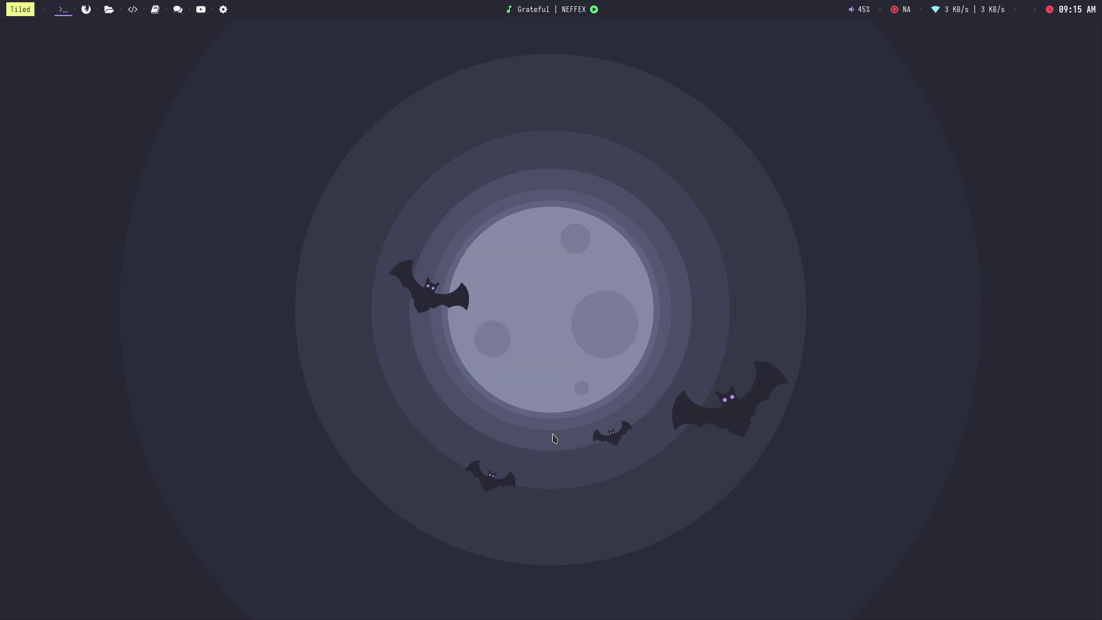
pyautogui.hotkey('alt', 't')
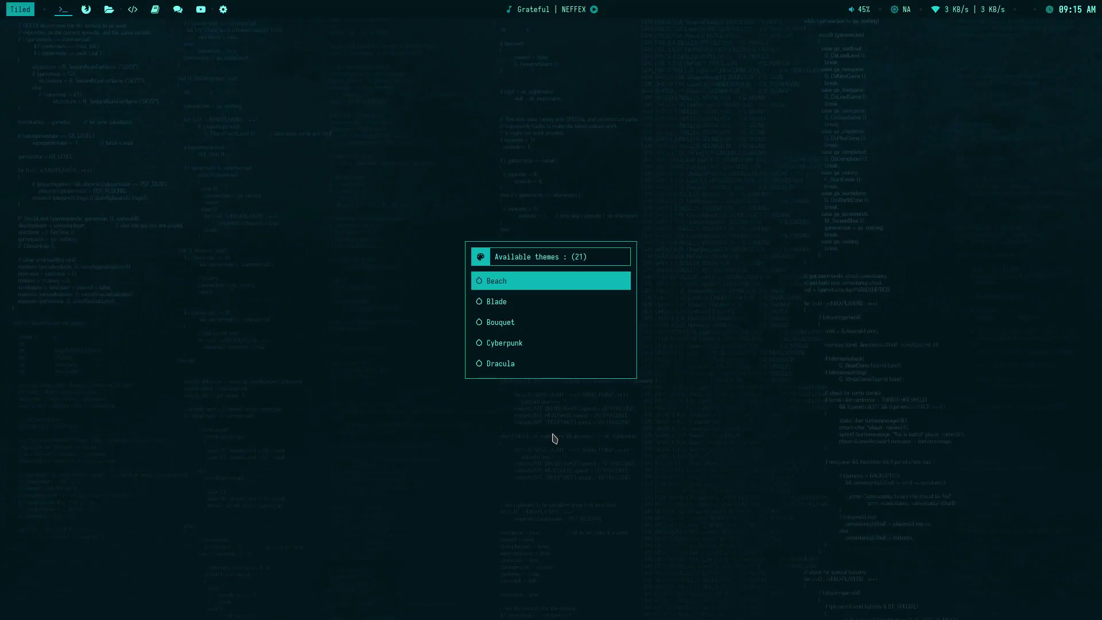
pyautogui.press('pagedown')
pyautogui.press('pagedown')
pyautogui.press('pagedown')
pyautogui.press('pagedown')
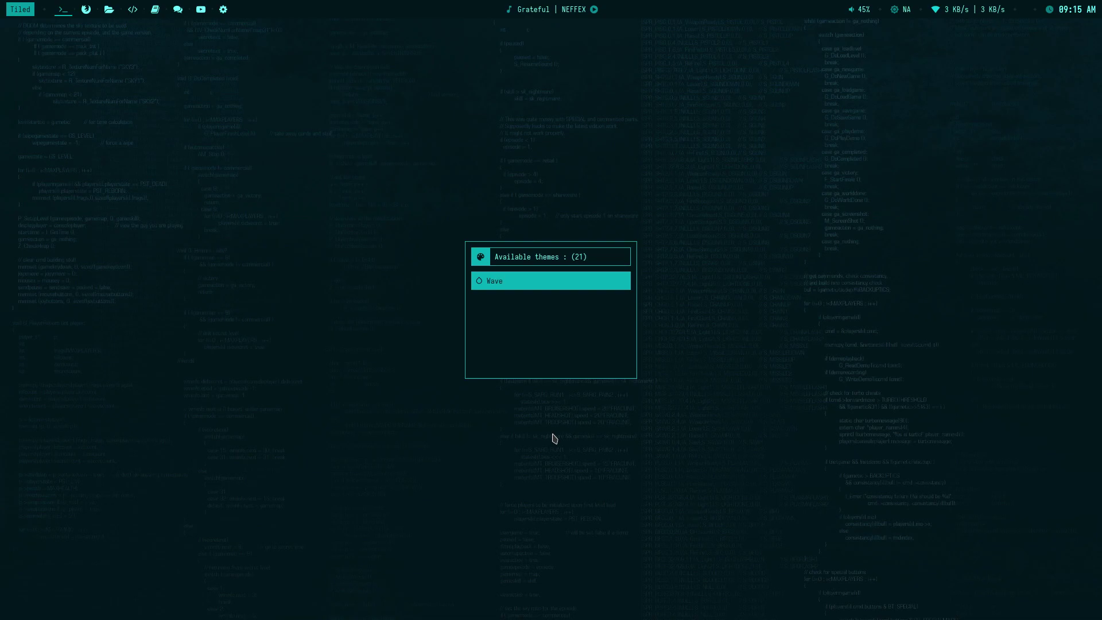
pyautogui.press('Return')
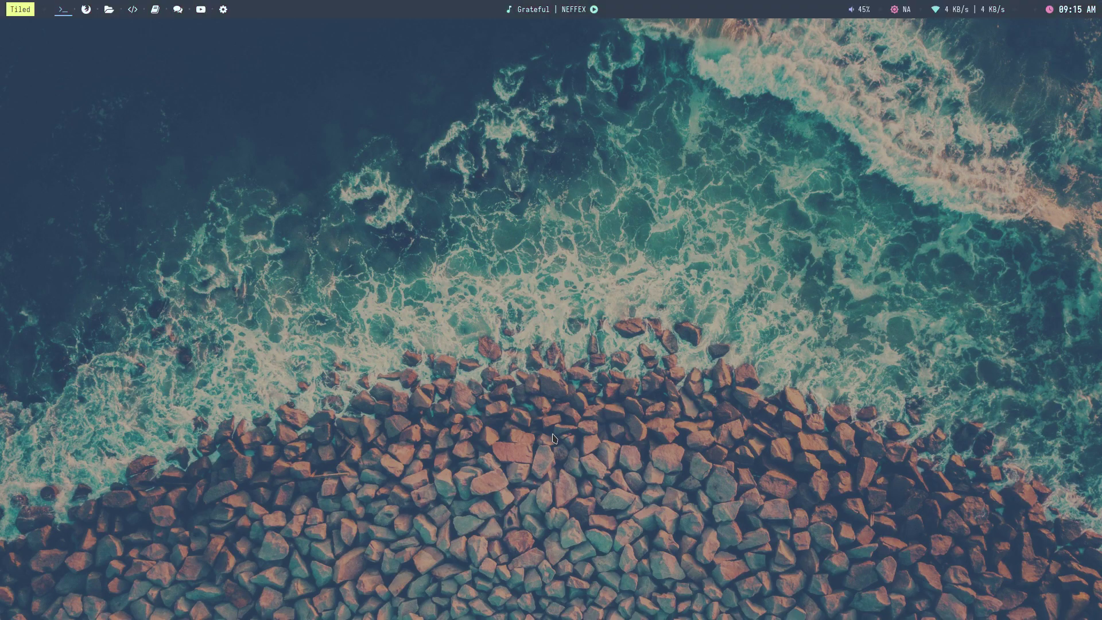
# - Step past Forest and apply the Gruvbox theme
pyautogui.hotkey('alt', 't')
pyautogui.press('Down')
pyautogui.press('Down')
pyautogui.press('Down')
pyautogui.press('Down')
pyautogui.press('Down')
pyautogui.press('Down')
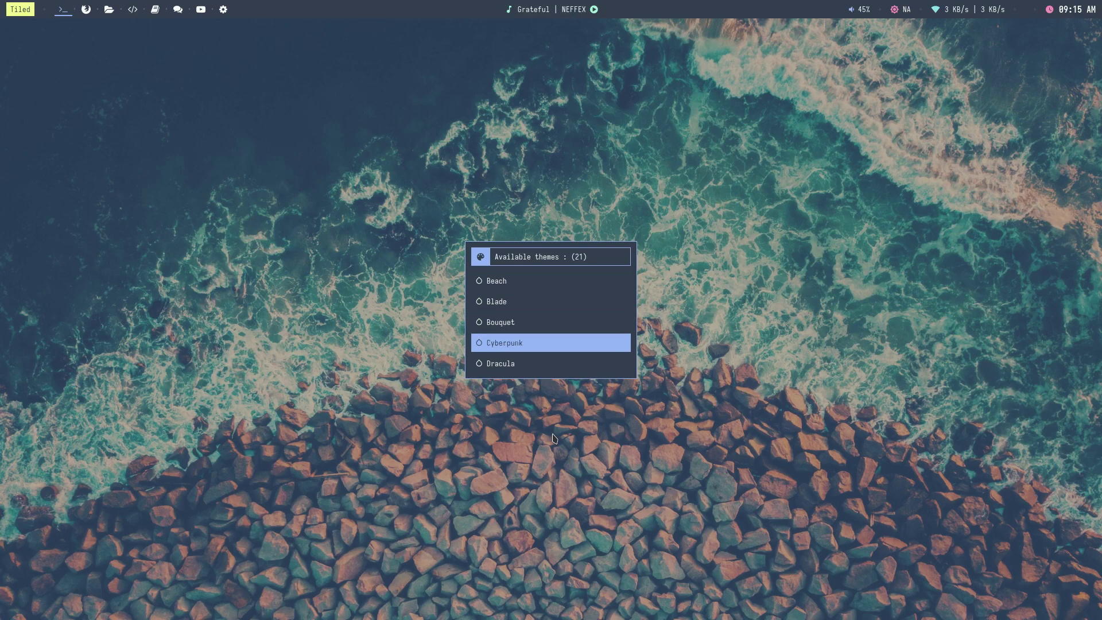
pyautogui.press('Down')
pyautogui.press('Down')
pyautogui.press('Return')
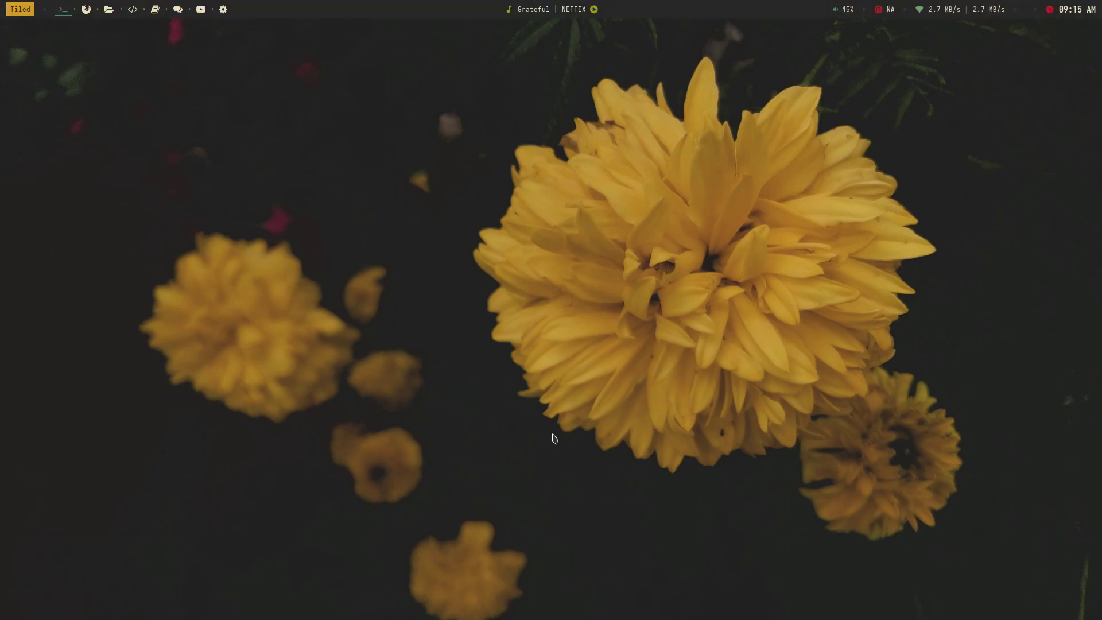